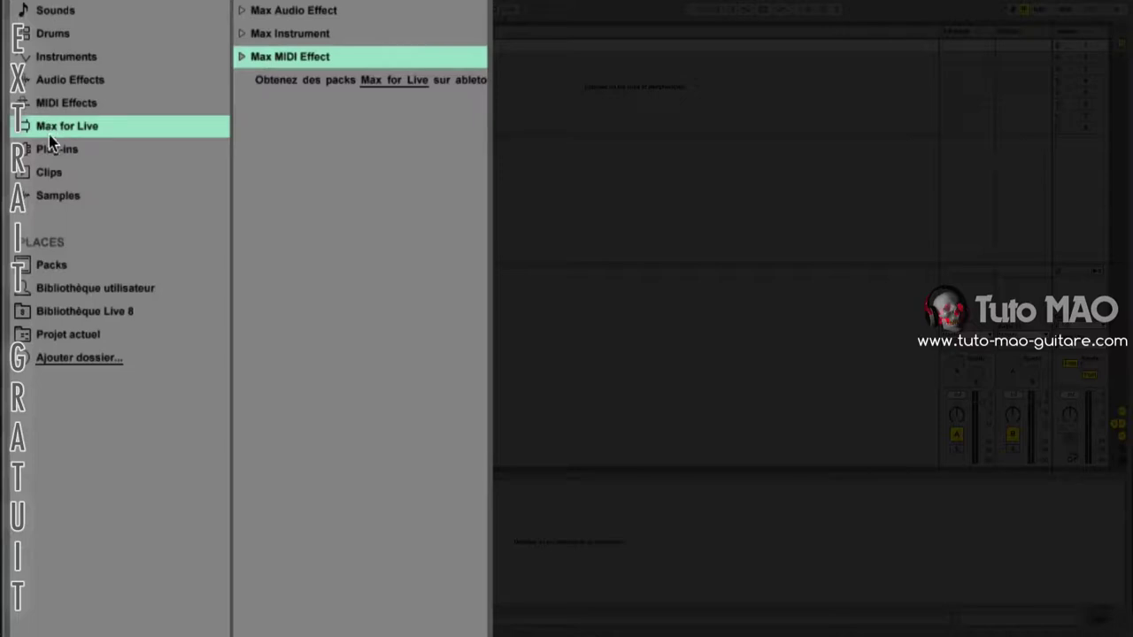
# - Add the blank Max Midi Effect device from the Max for Live category's Max MIDI Effect folder to the MIDI track
pyautogui.click(50, 131)
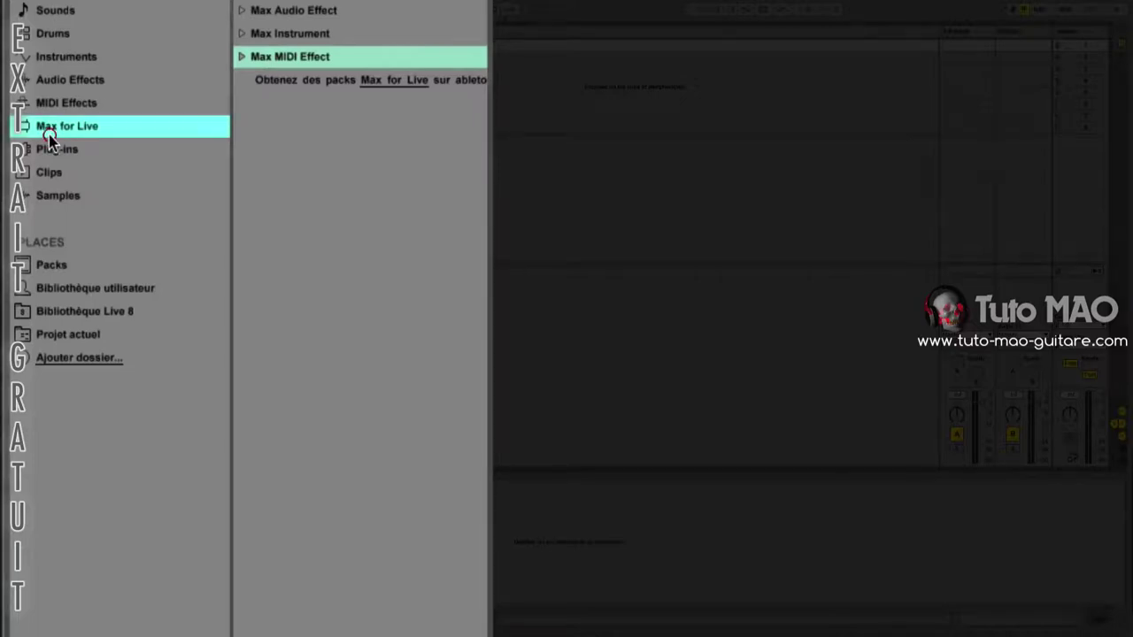
pyautogui.click(289, 15)
pyautogui.click(290, 34)
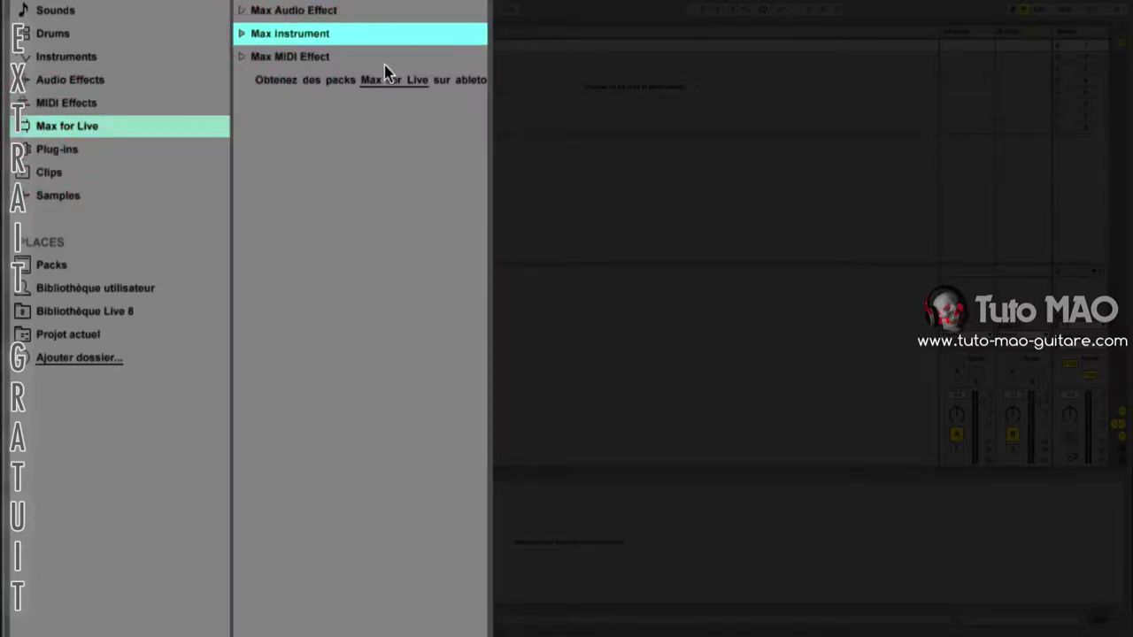
pyautogui.click(310, 58)
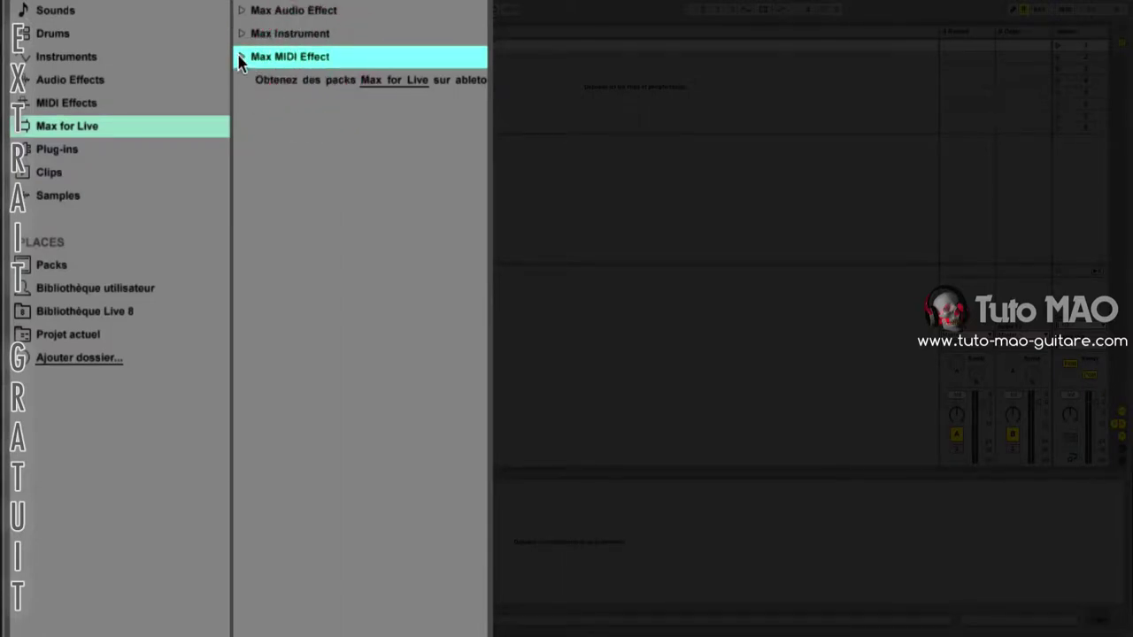
pyautogui.click(240, 59)
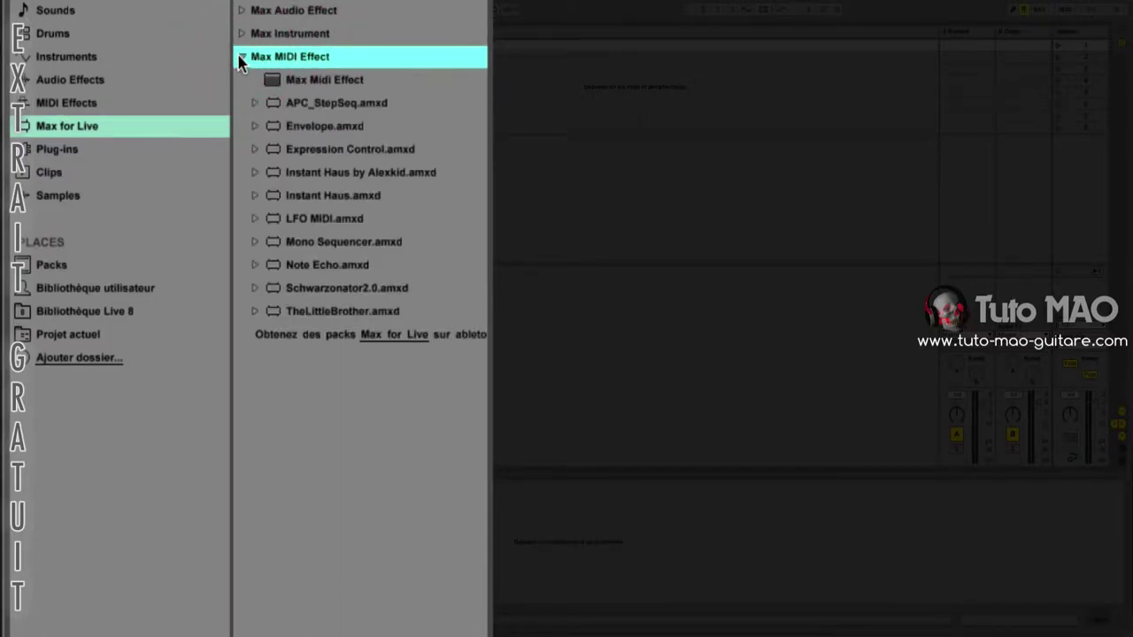
pyautogui.click(293, 80)
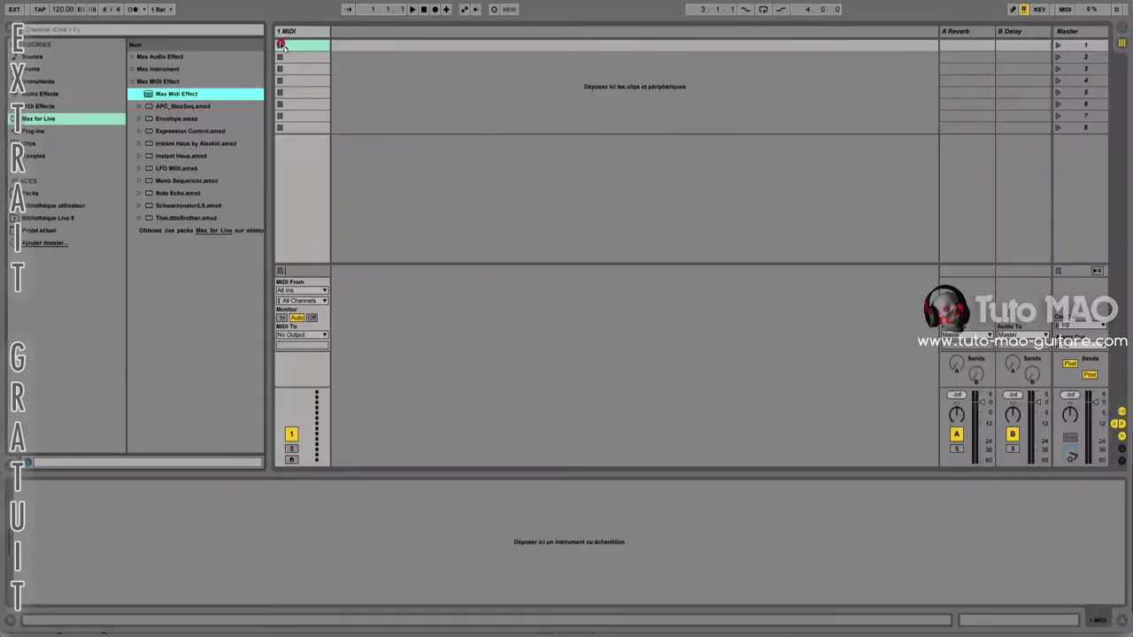
pyautogui.click(299, 33)
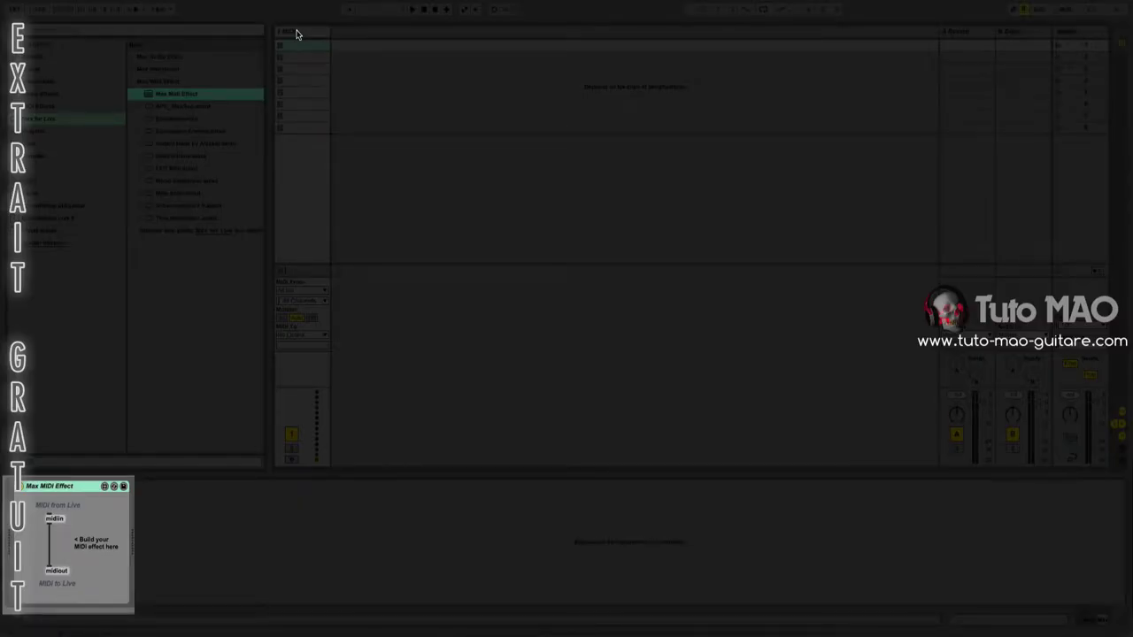
pyautogui.click(65, 488)
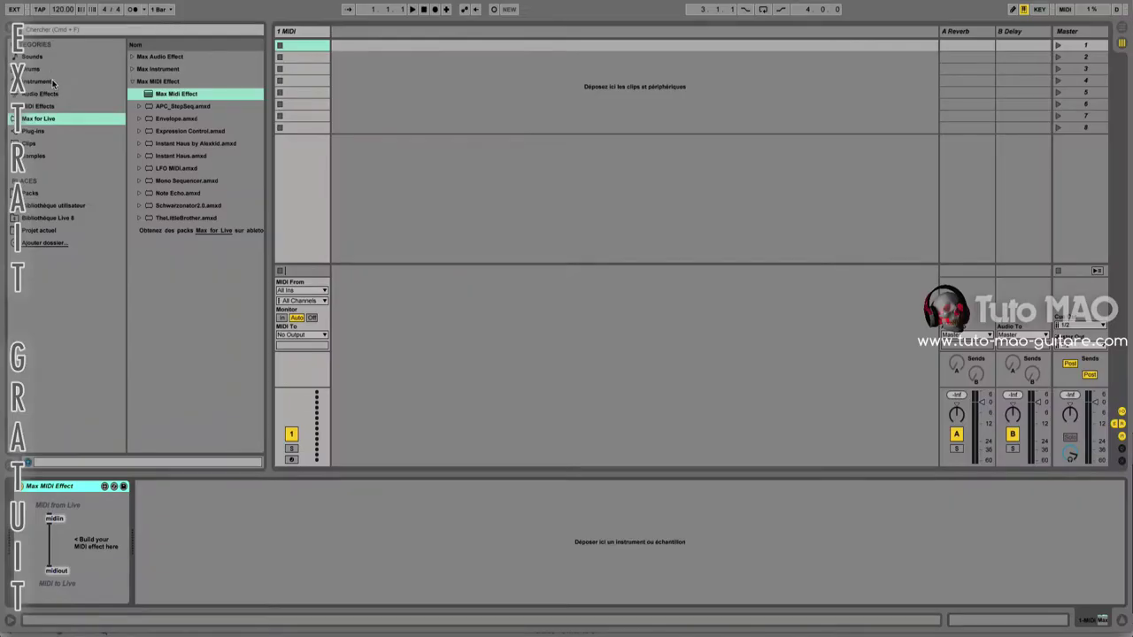
# - Load the Bright Saw Lead preset from Analog's Synth Lead instruments after the Max MIDI Effect, and arm the track for recording
pyautogui.click(52, 82)
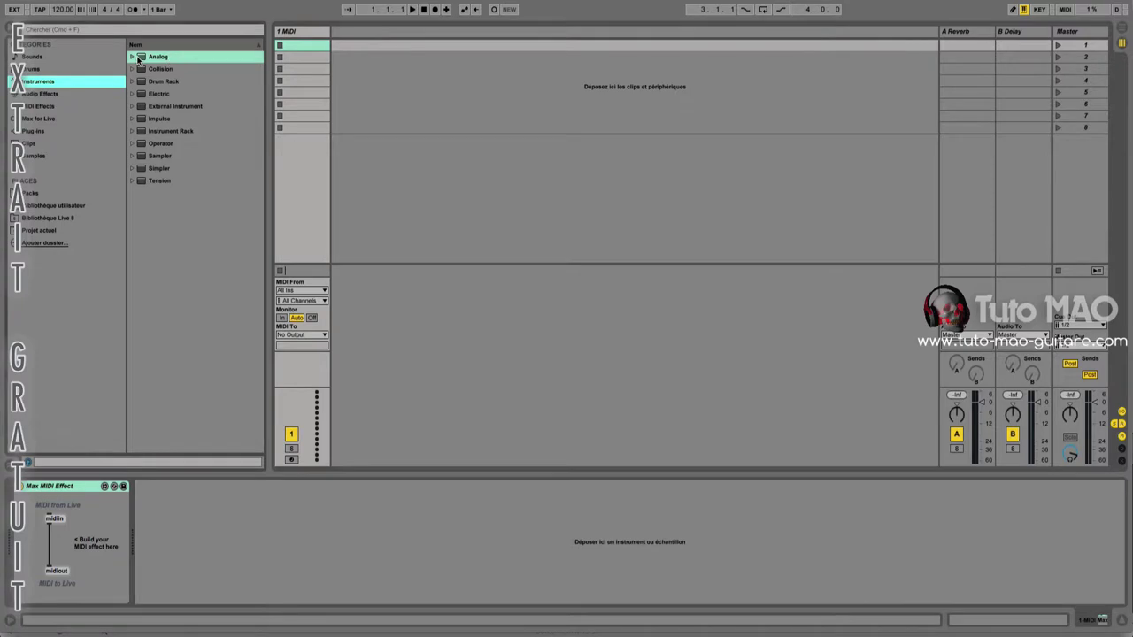
pyautogui.click(134, 57)
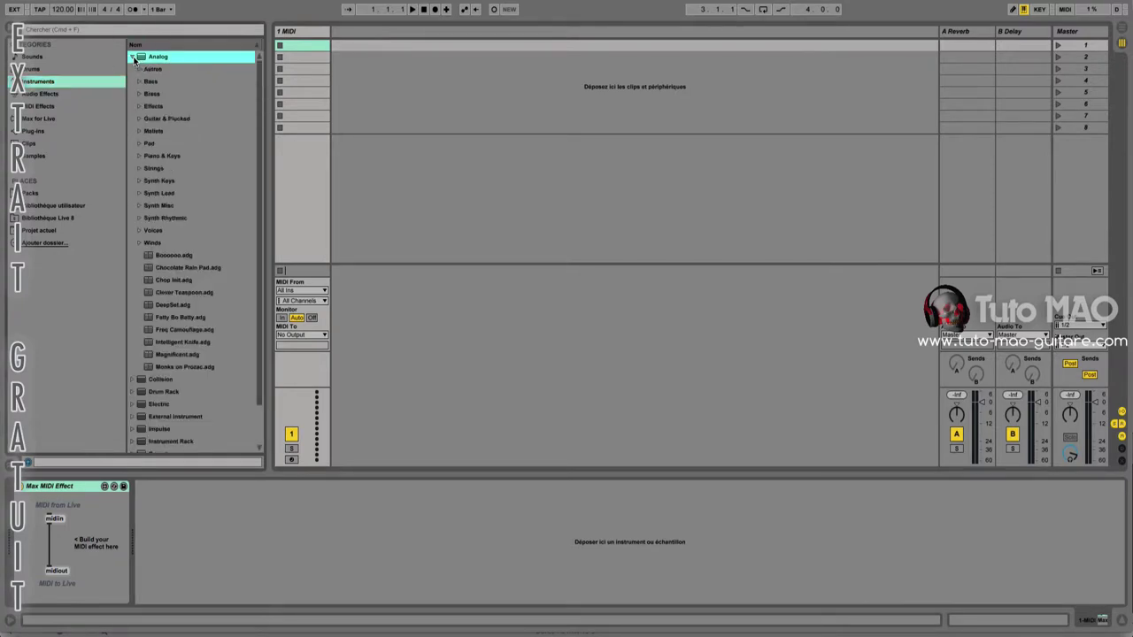
pyautogui.click(159, 218)
pyautogui.click(139, 193)
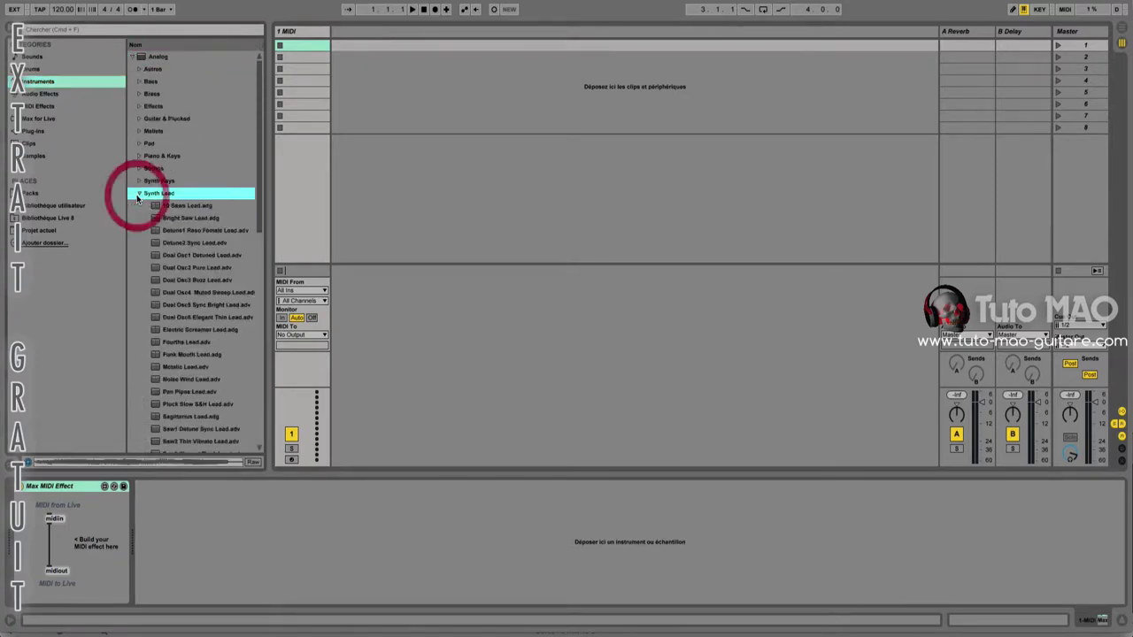
pyautogui.click(189, 206)
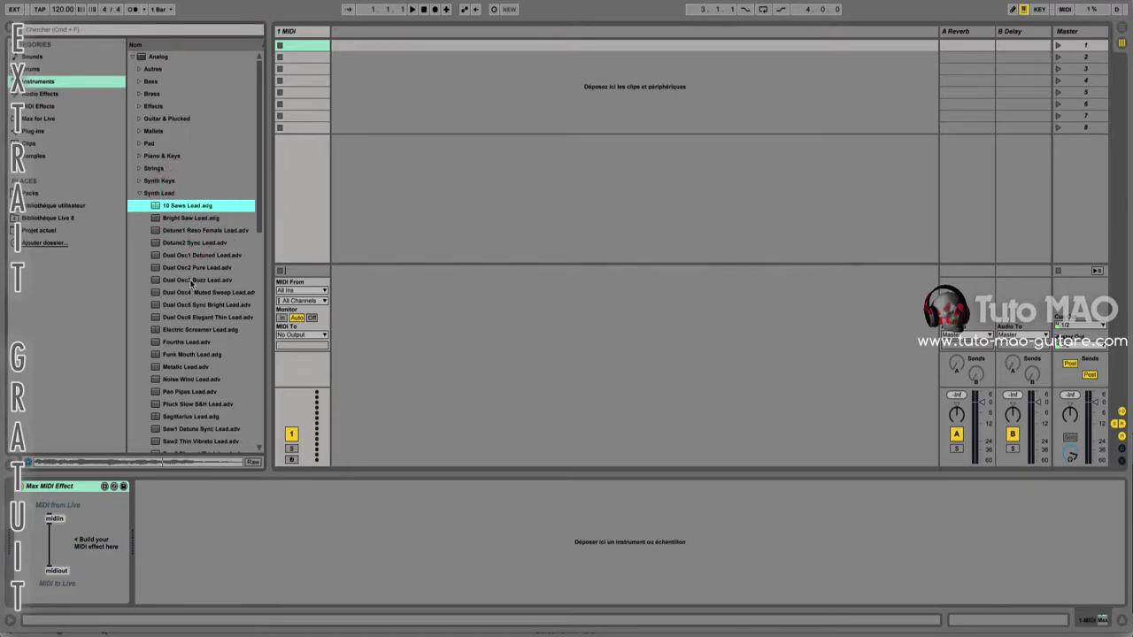
pyautogui.click(192, 218)
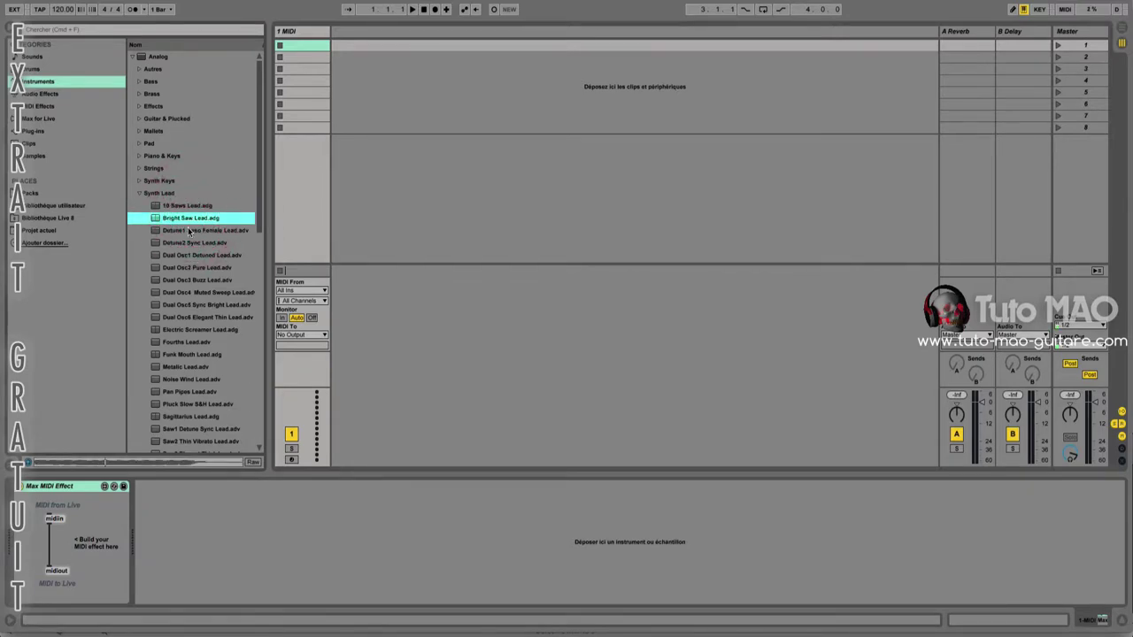
pyautogui.click(188, 230)
pyautogui.click(180, 219)
pyautogui.moveTo(173, 221); pyautogui.dragTo(152, 496)
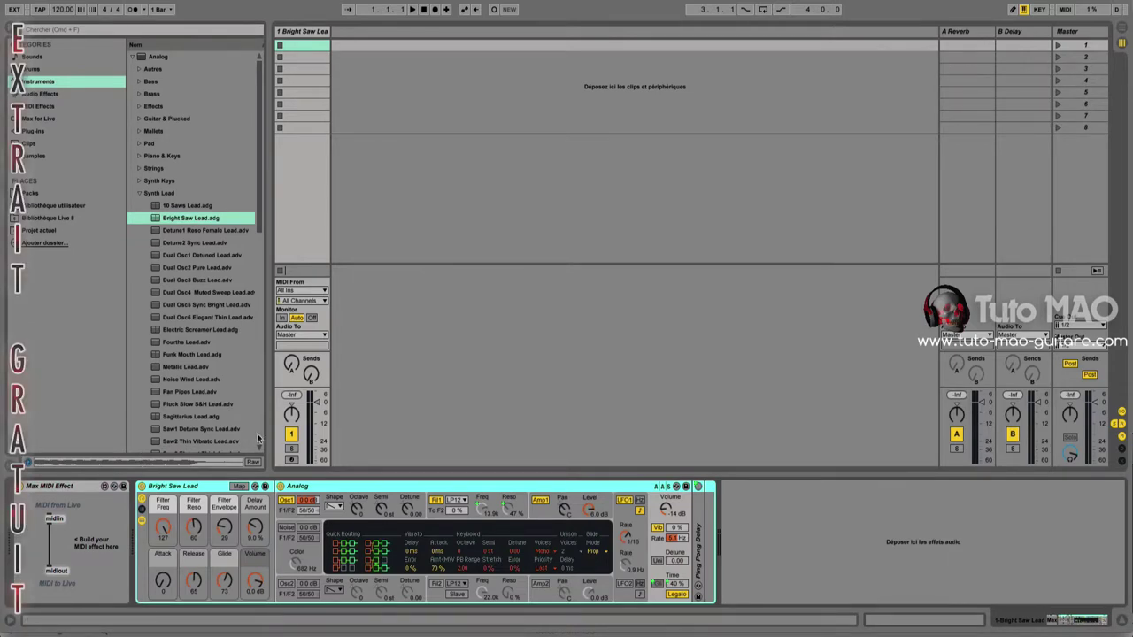
pyautogui.click(293, 459)
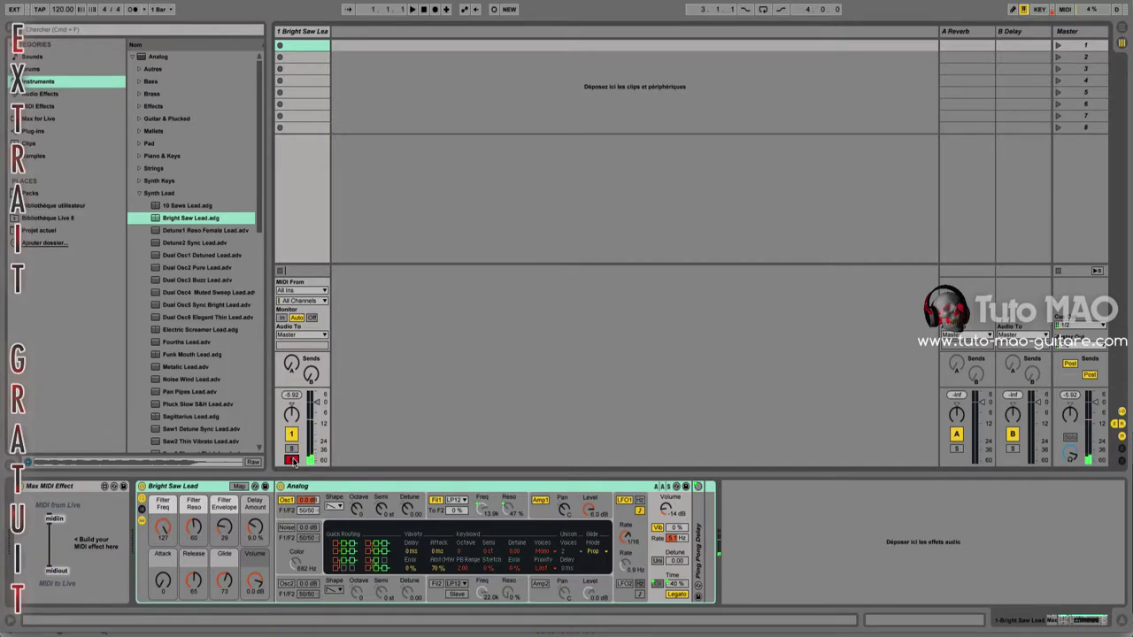
# - Hide the browser and open the Max MIDI Effect for editing in an enlarged patcher window
pyautogui.click(11, 28)
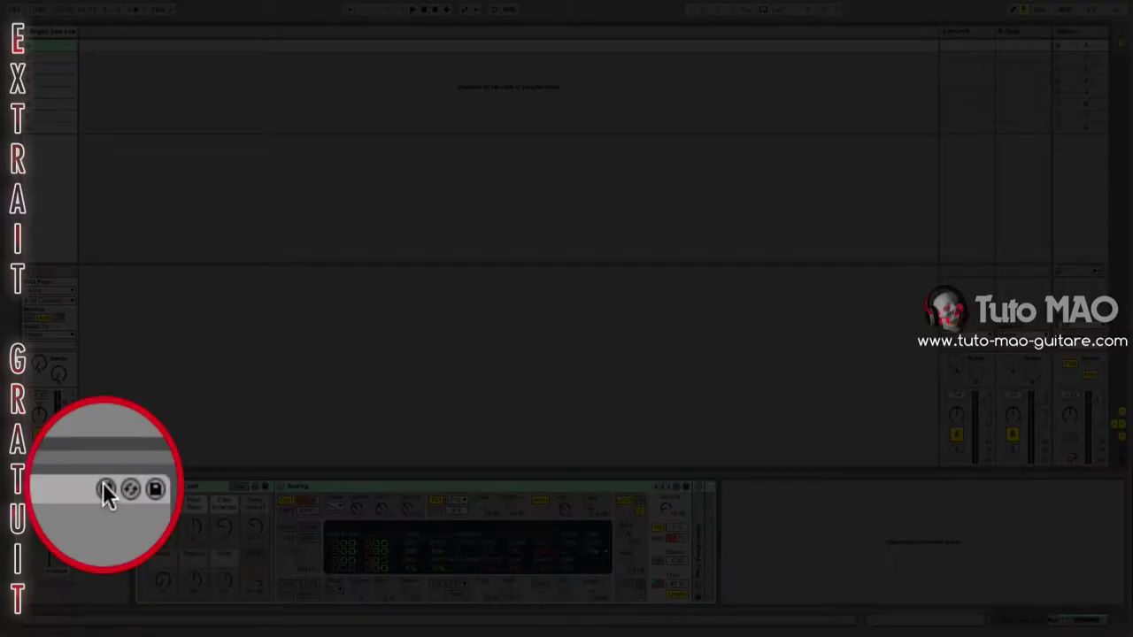
pyautogui.click(104, 486)
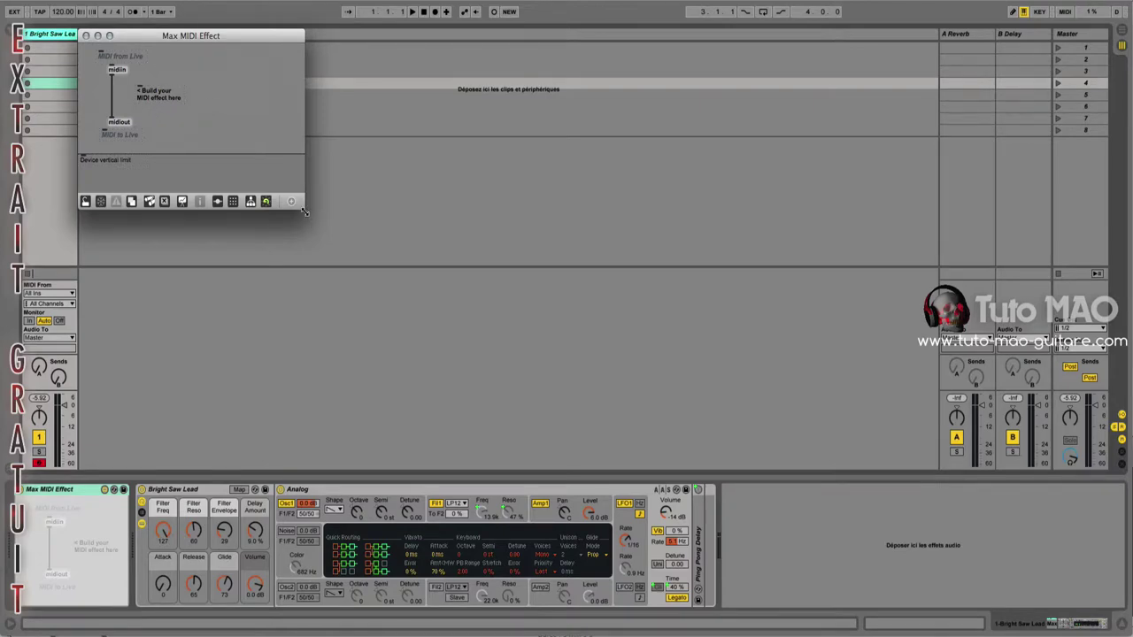
pyautogui.moveTo(304, 205); pyautogui.dragTo(836, 622)
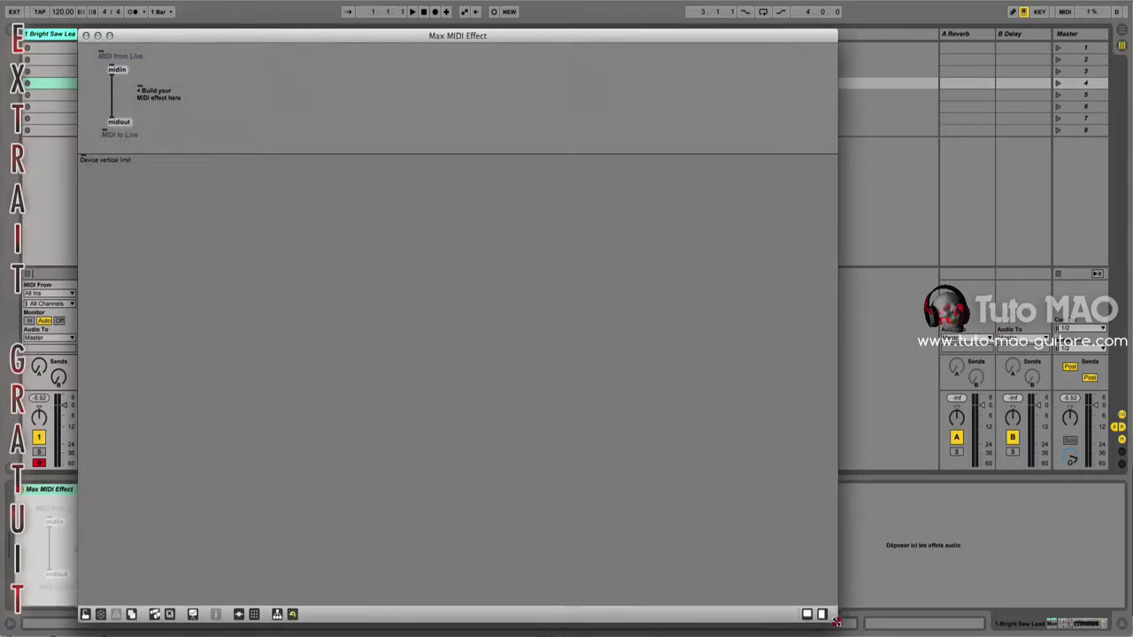
# - Delete the "Build your MIDI effect here", "MIDI from Live" and "MIDI to Live" comments from the patch
pyautogui.click(164, 93)
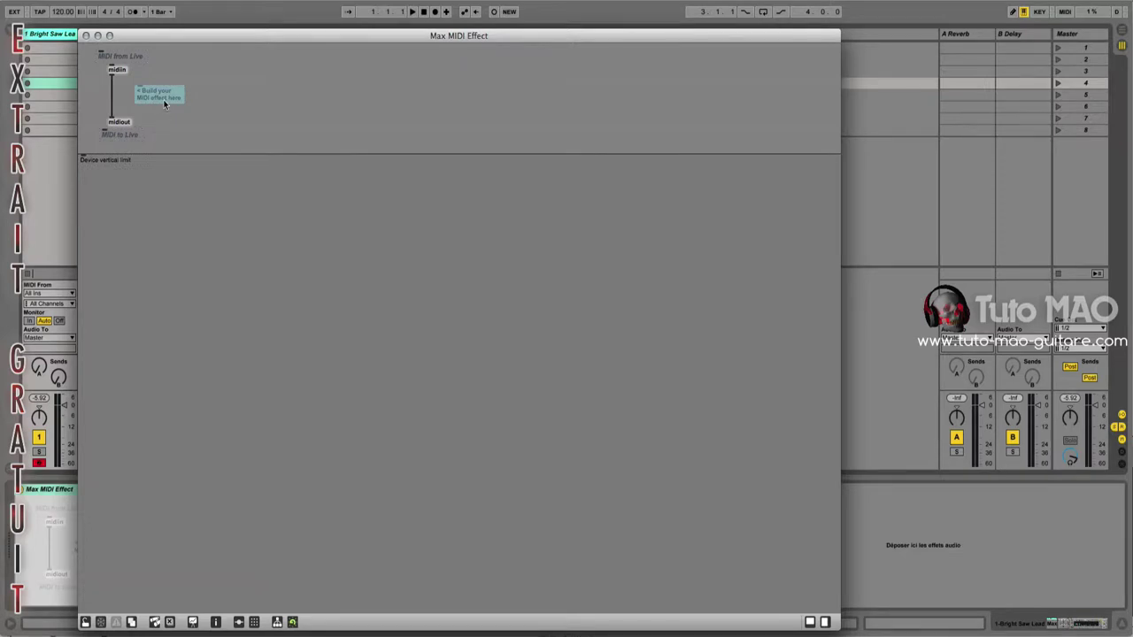
pyautogui.click(139, 56)
pyautogui.press('BackSpace')
pyautogui.click(125, 136)
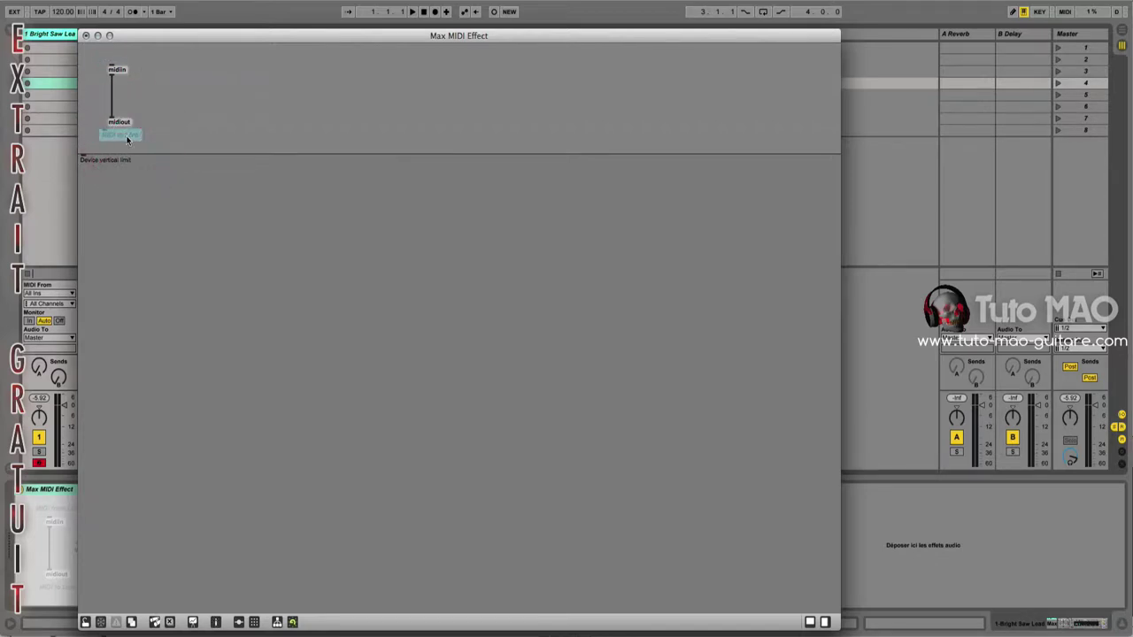
pyautogui.press('BackSpace')
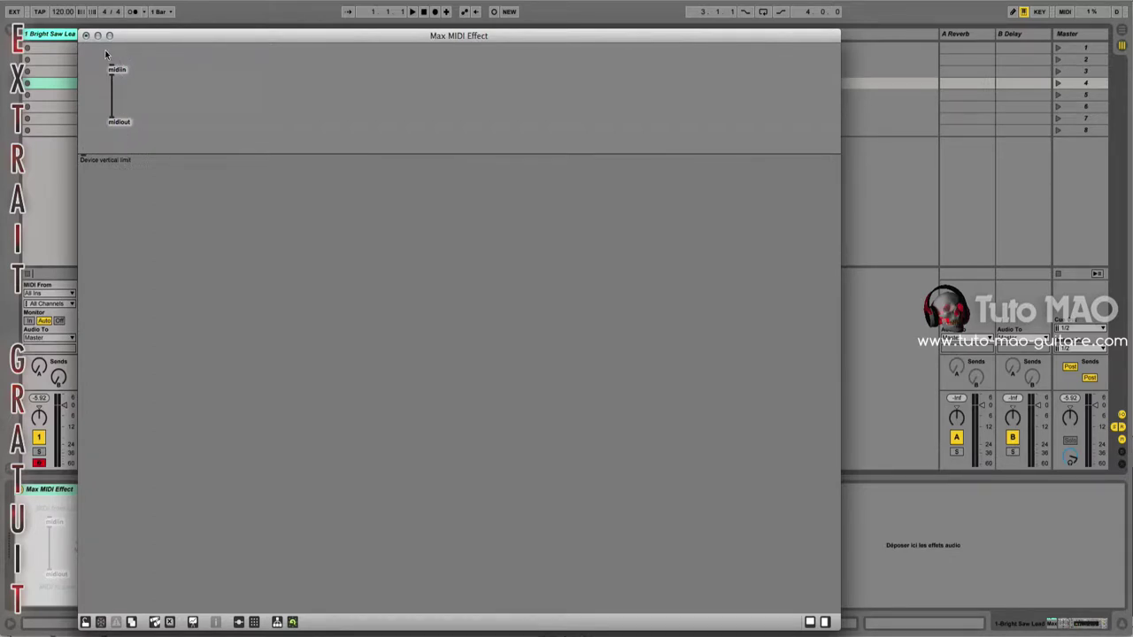
# - Move all patch objects below the device limit line and place midiout well below midiin
pyautogui.press('super+a')
pyautogui.moveTo(114, 63); pyautogui.dragTo(160, 241)
pyautogui.click(213, 398)
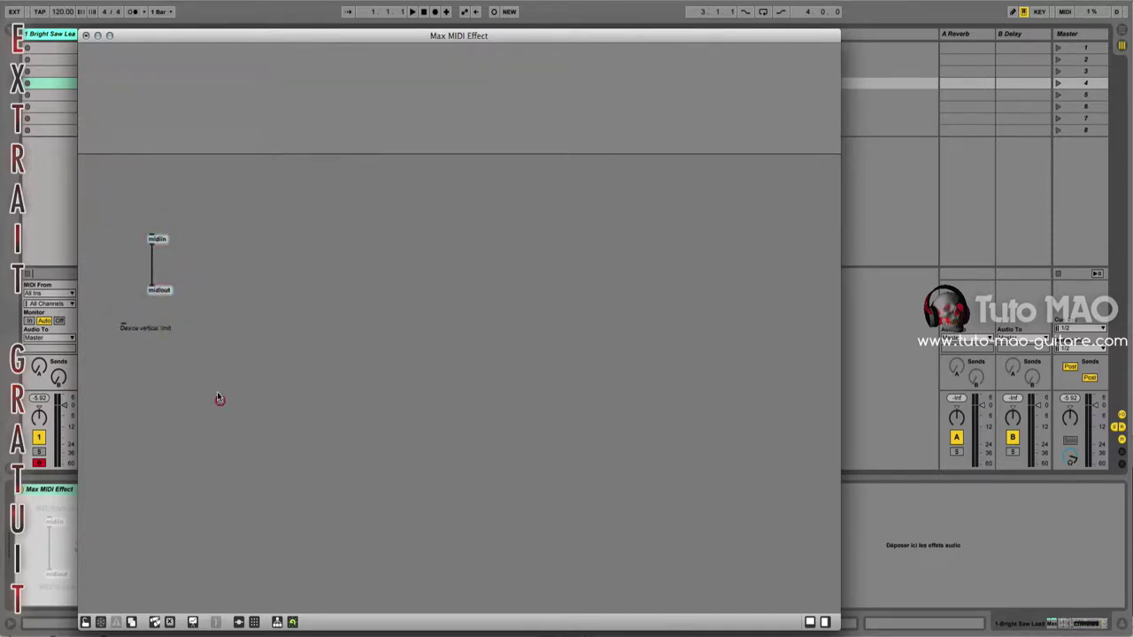
pyautogui.moveTo(161, 293)
pyautogui.mouseDown()
pyautogui.moveTo(172, 520)
pyautogui.moveTo(163, 555)
pyautogui.mouseUp()
pyautogui.click(192, 356)
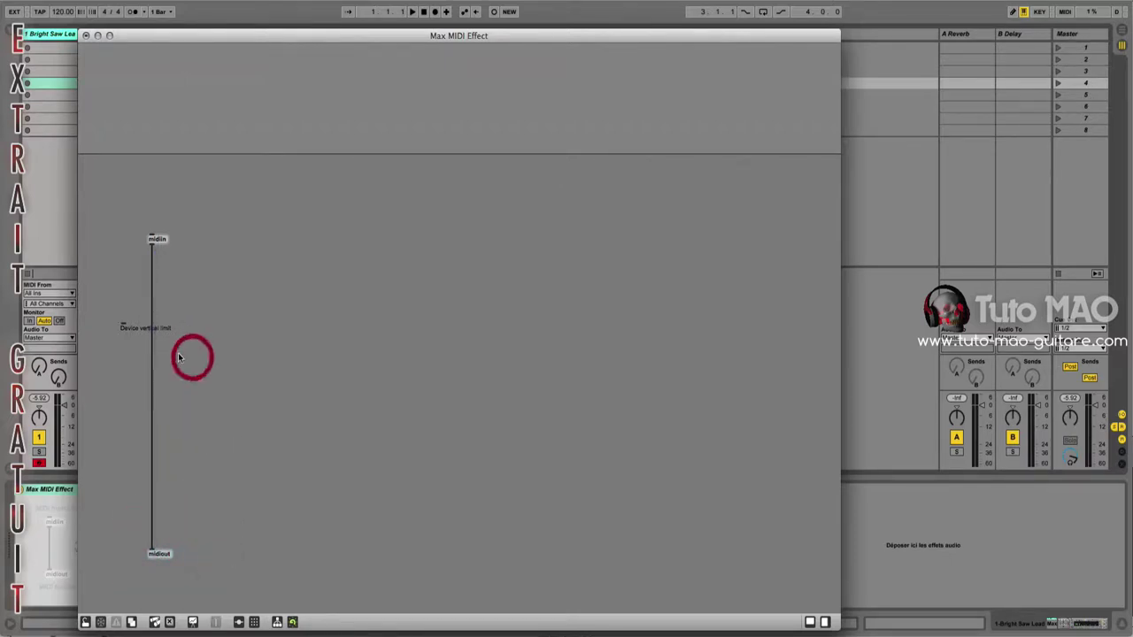
# - Delete the patch cord between midiin and midiout and the "Device vertical limit" comment
pyautogui.click(157, 353)
pyautogui.moveTo(158, 353); pyautogui.dragTo(136, 352)
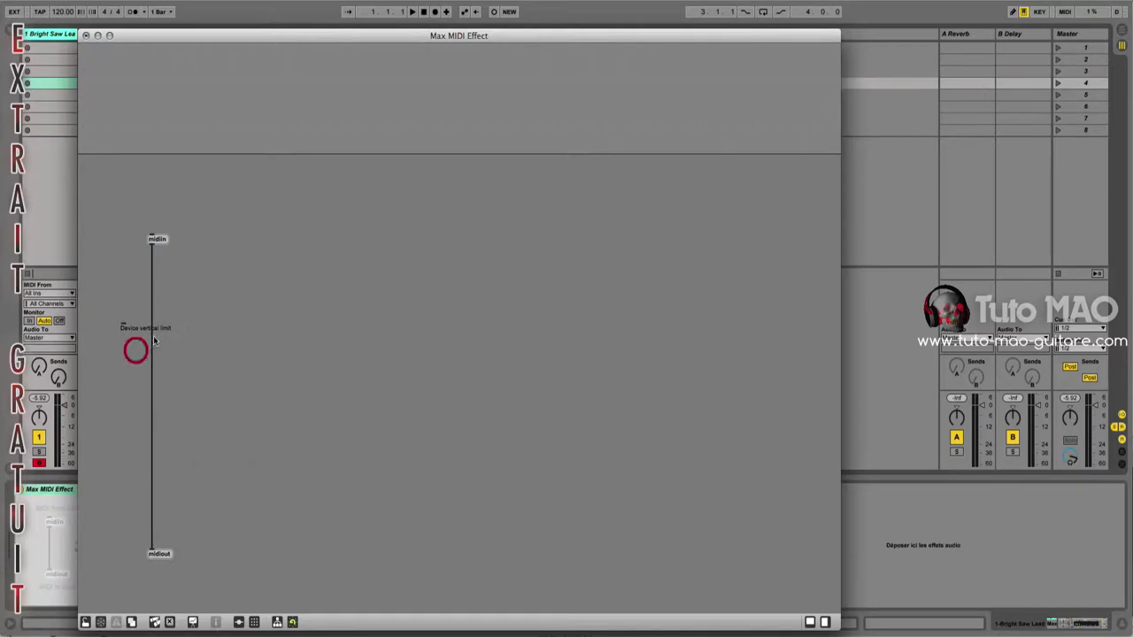
pyautogui.rightClick(152, 398)
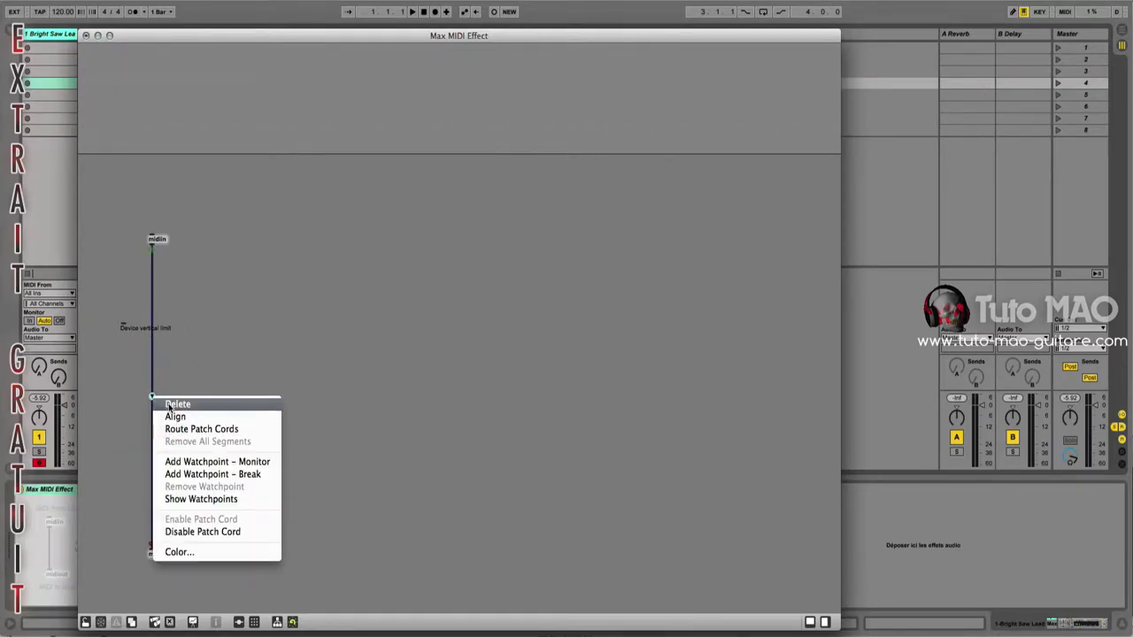
pyautogui.click(176, 405)
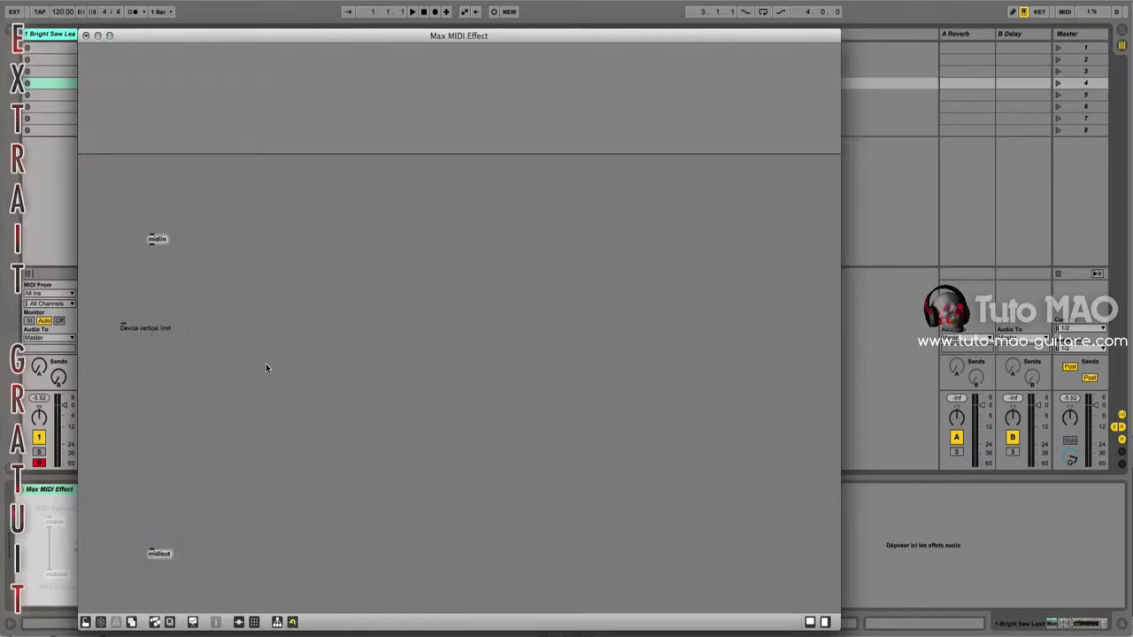
pyautogui.click(125, 328)
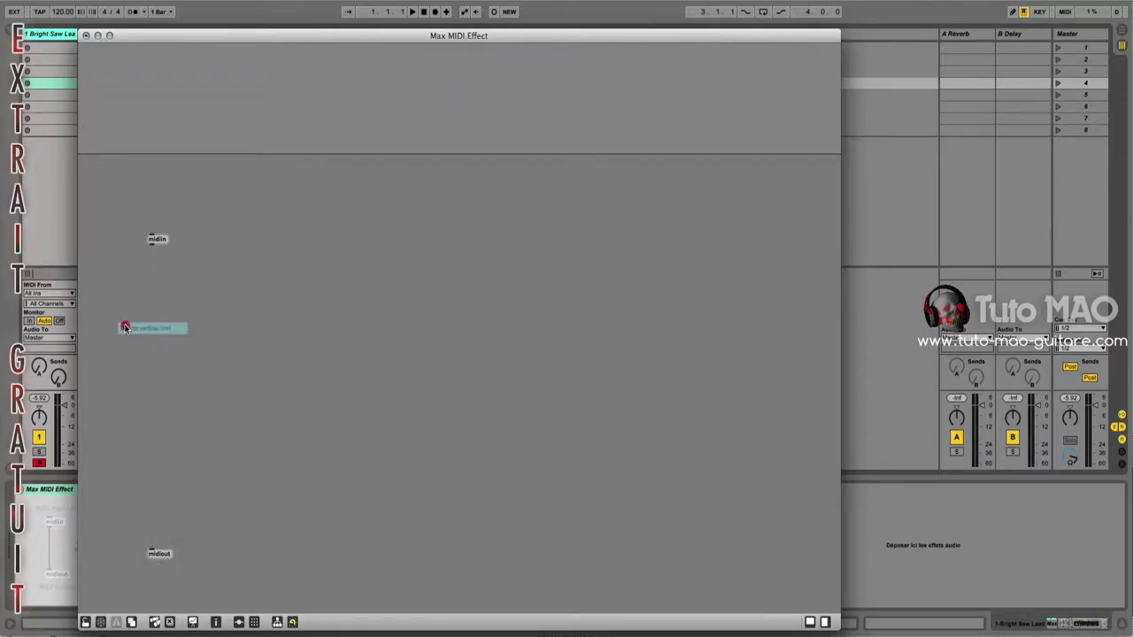
pyautogui.press('BackSpace')
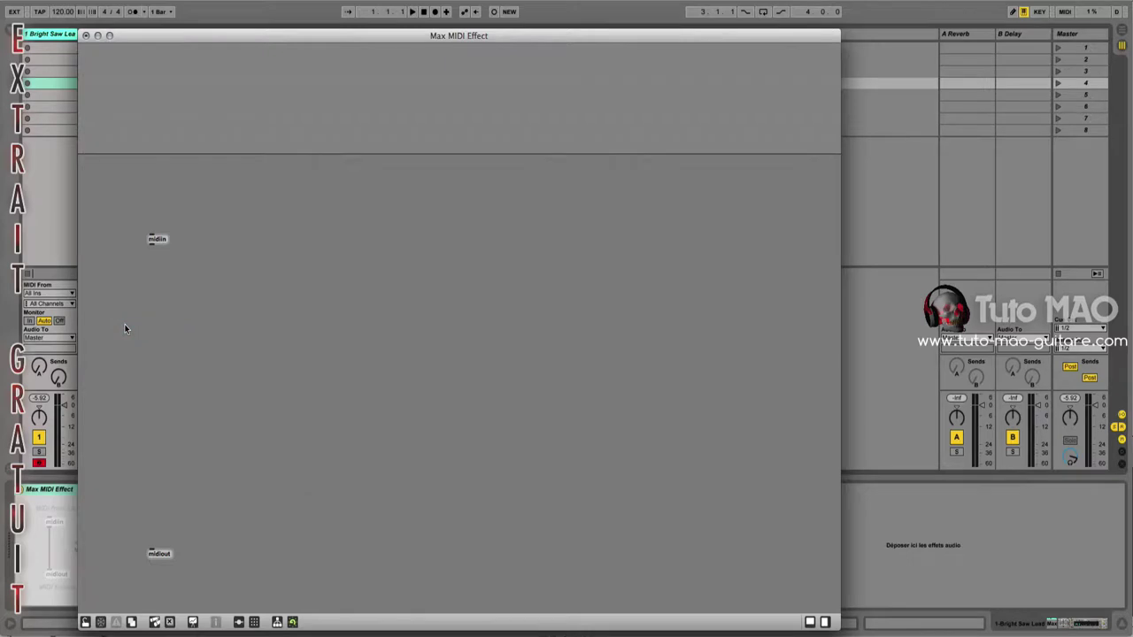
# - Create a midiparse object just below midiin and connect midiin's outlet to its inlet
pyautogui.doubleClick(170, 271)
pyautogui.moveTo(166, 288); pyautogui.dragTo(234, 285)
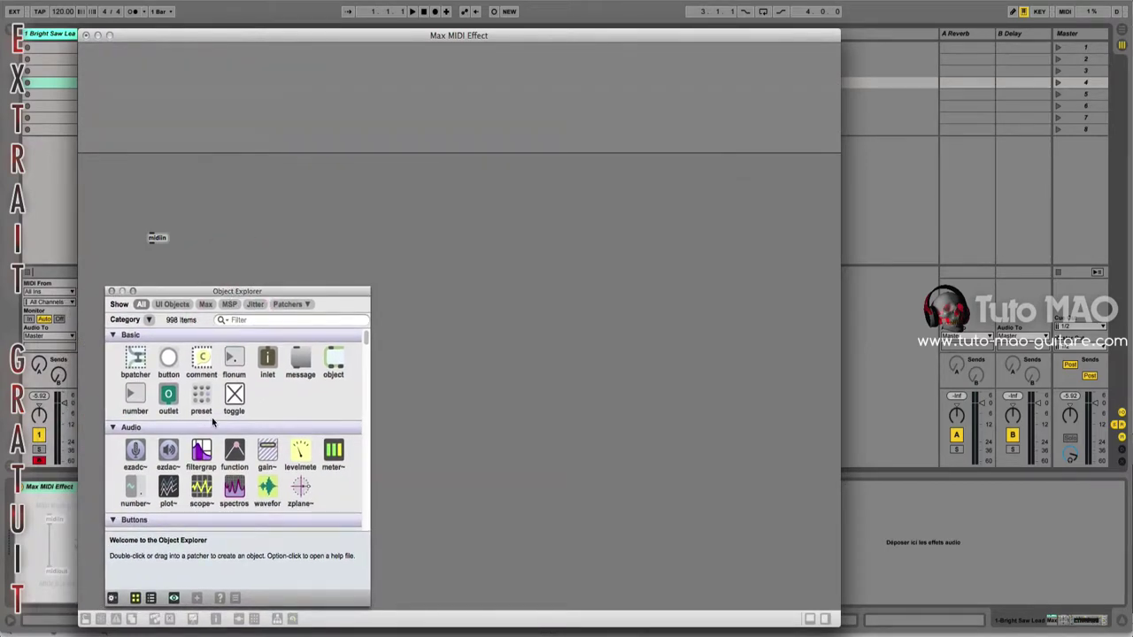
pyautogui.doubleClick(334, 361)
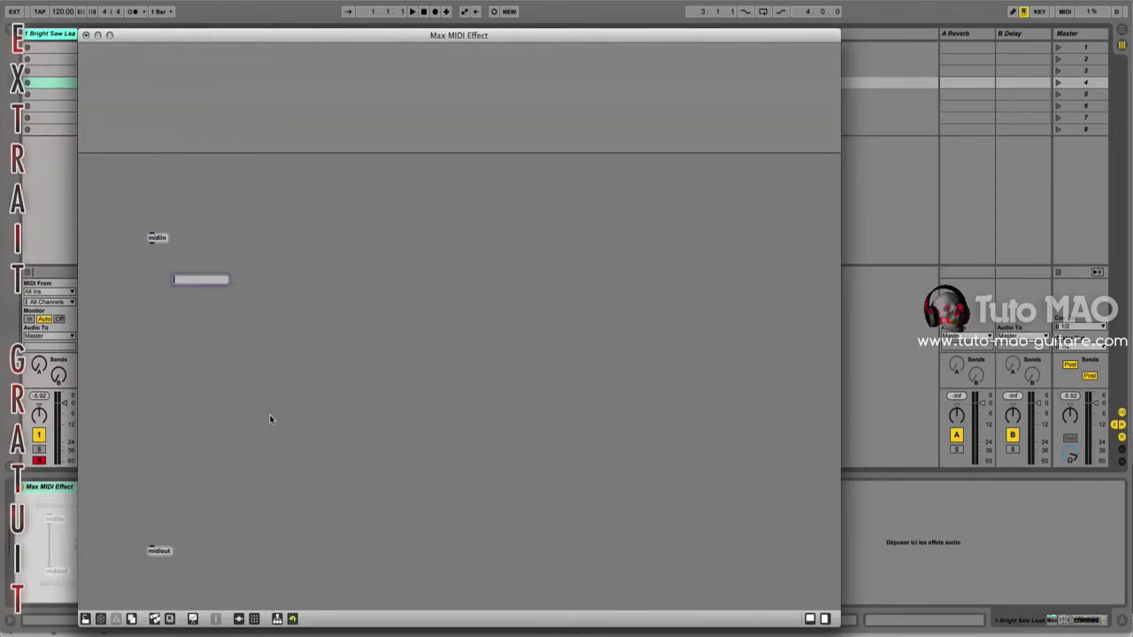
pyautogui.write('midi')
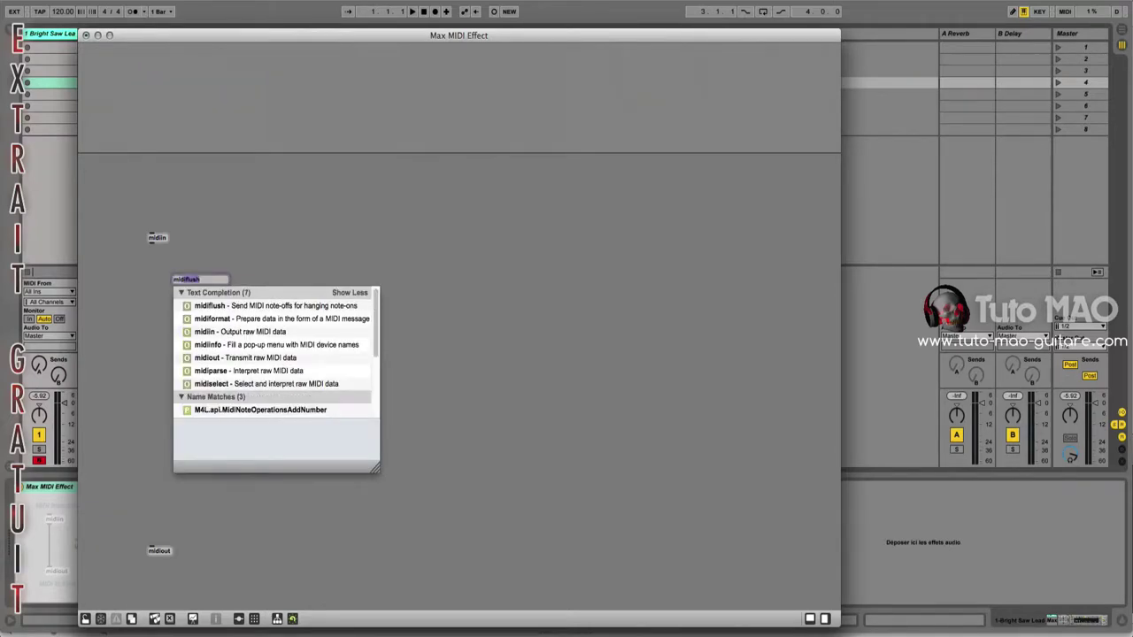
pyautogui.write('p')
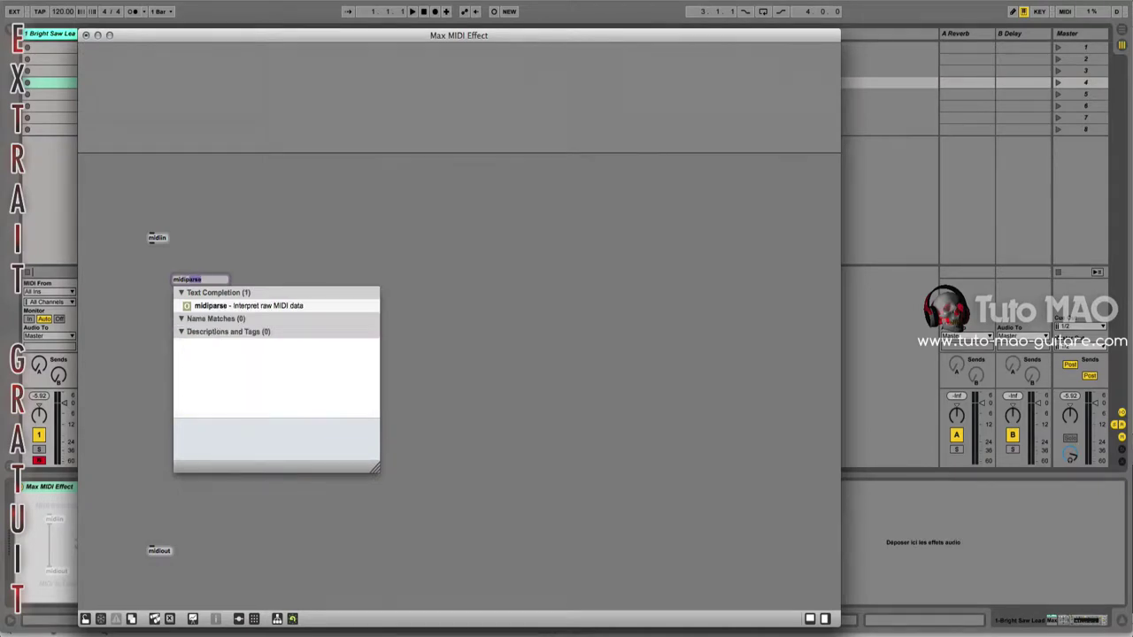
pyautogui.write('arse')
pyautogui.doubleClick(253, 305)
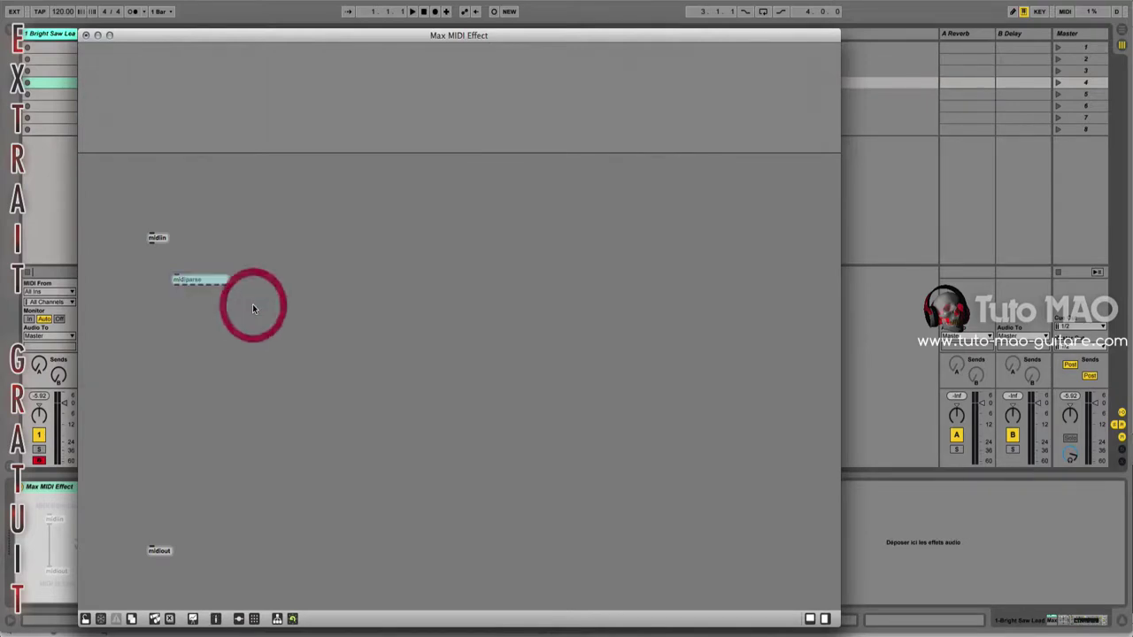
pyautogui.click(217, 292)
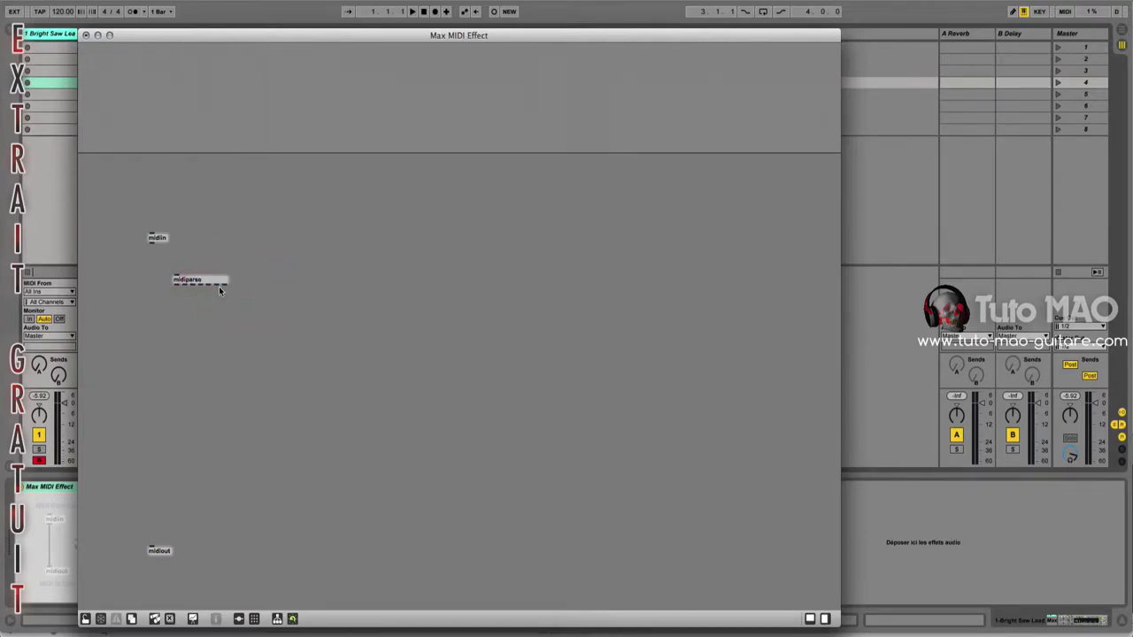
pyautogui.click(150, 246)
pyautogui.moveTo(151, 247); pyautogui.dragTo(176, 273)
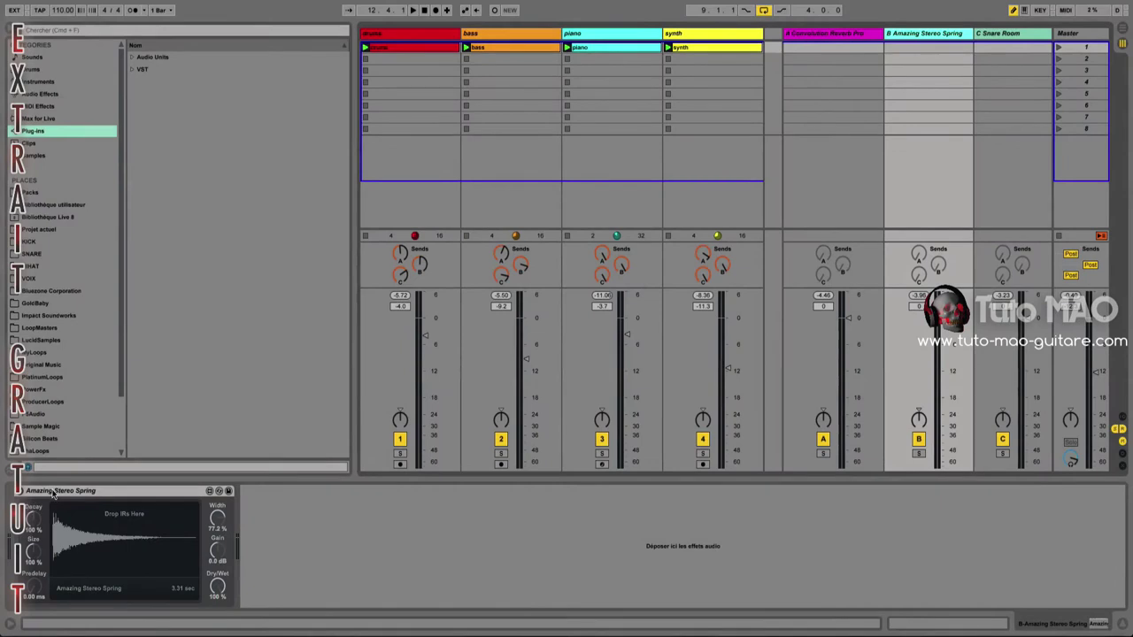
# - Select the Amazing Stereo Spring reverb device on return track B of the drums, bass, piano and synth set
pyautogui.click(74, 492)
pyautogui.press('z')
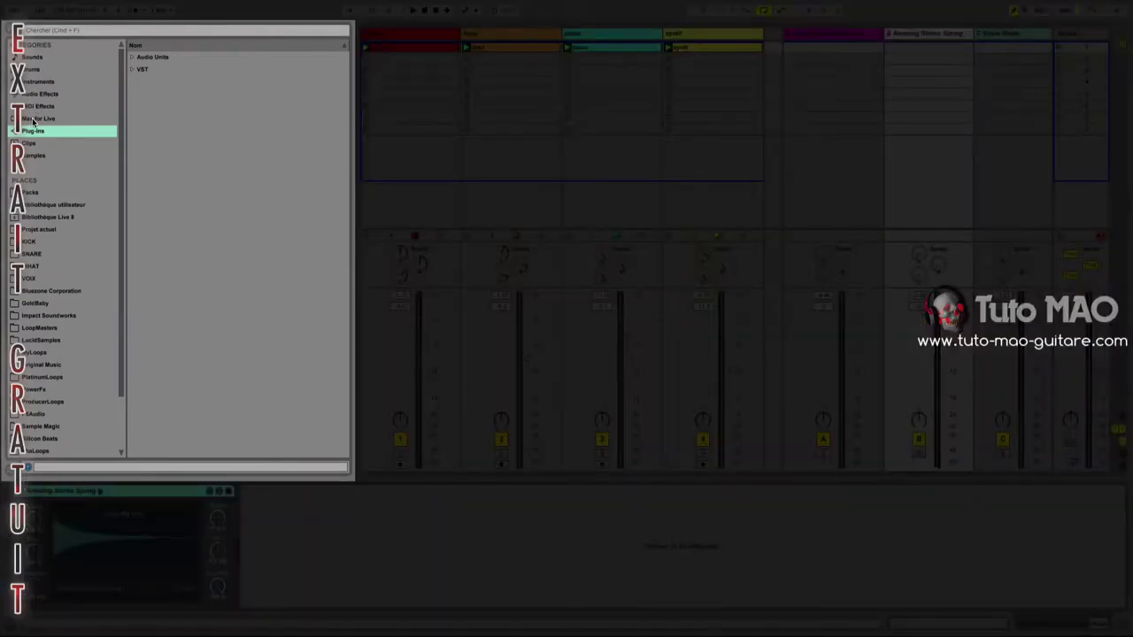
# - Browse the Max for Live audio effects in the browser and select Convolution Reverb.amxd
pyautogui.click(34, 119)
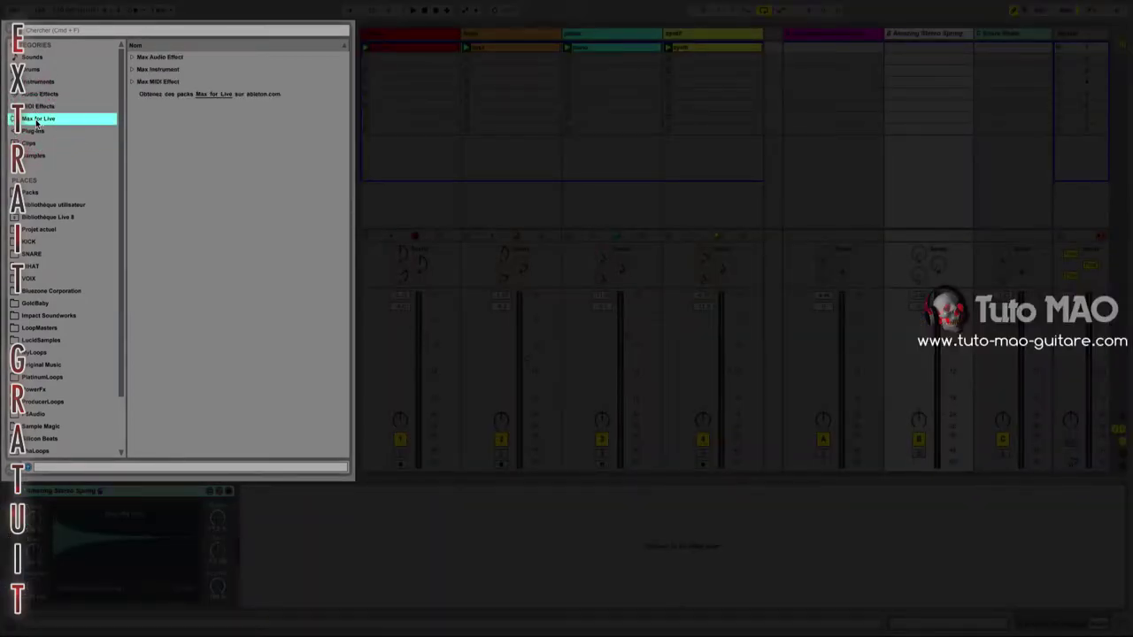
pyautogui.click(133, 59)
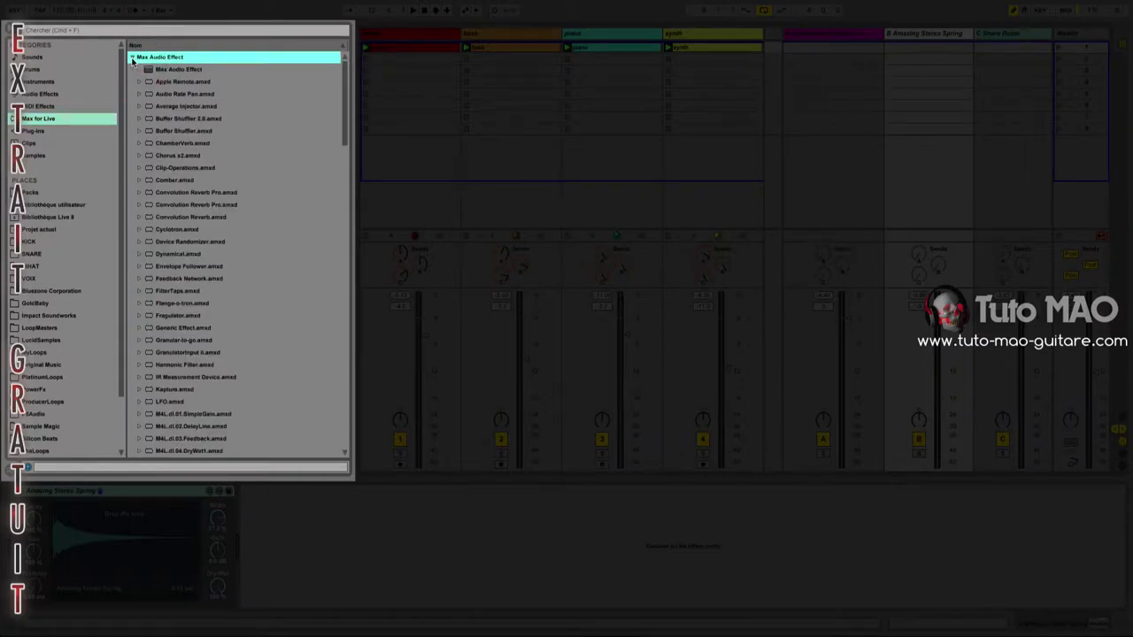
pyautogui.click(175, 193)
pyautogui.click(173, 205)
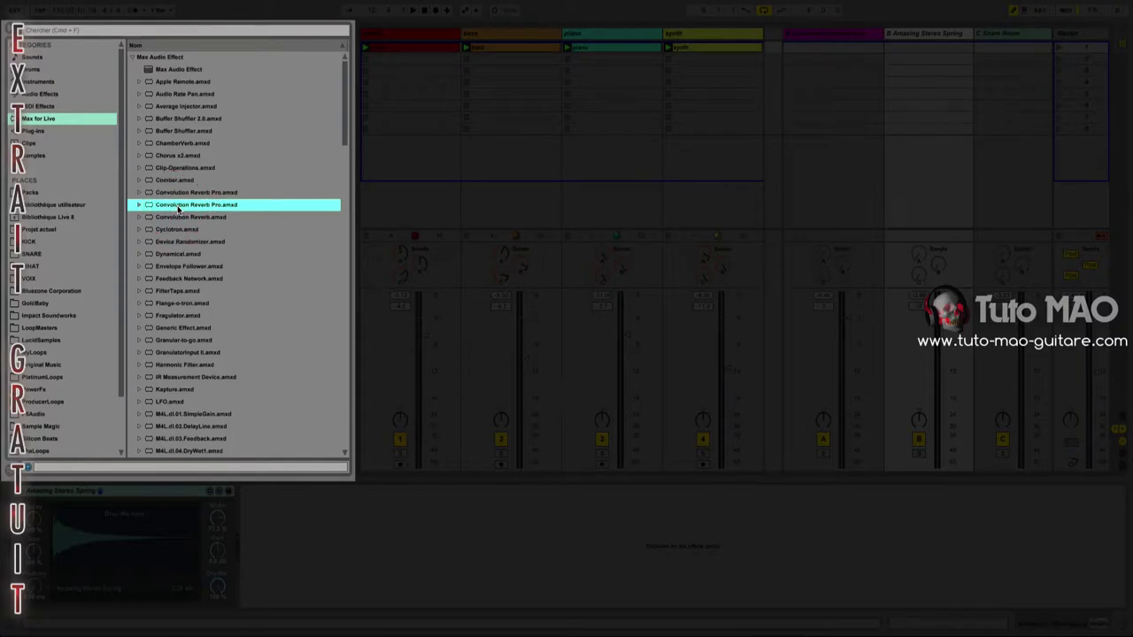
pyautogui.click(174, 218)
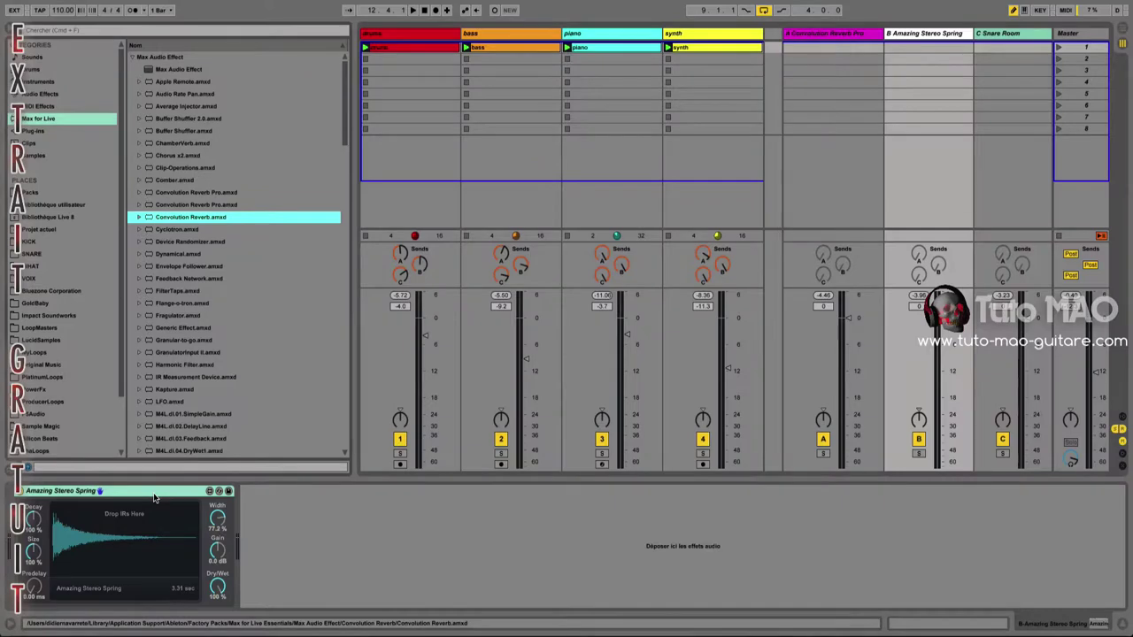
# - Replace the Amazing Stereo Spring device on return track B with an empty Convolution Reverb
pyautogui.click(153, 498)
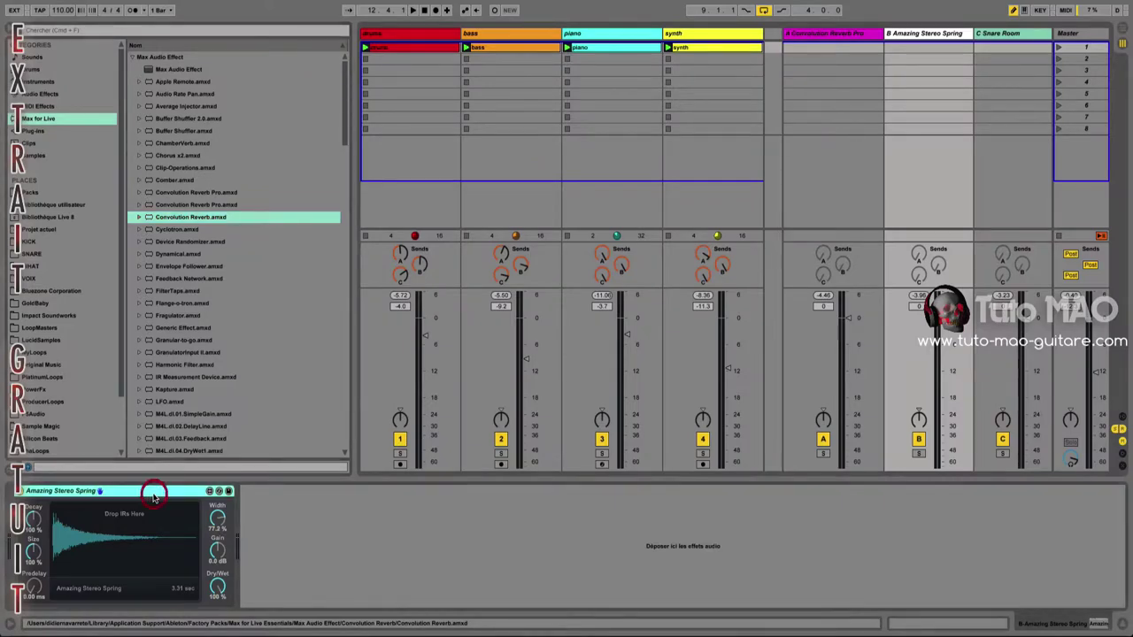
pyautogui.press('Delete')
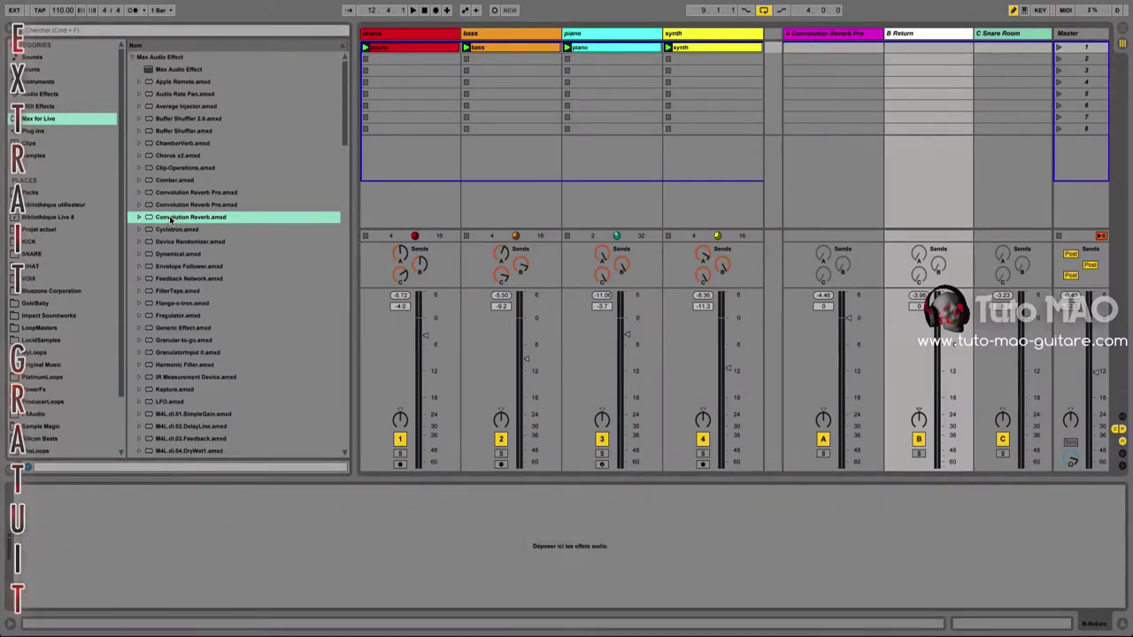
pyautogui.moveTo(169, 219); pyautogui.dragTo(143, 505)
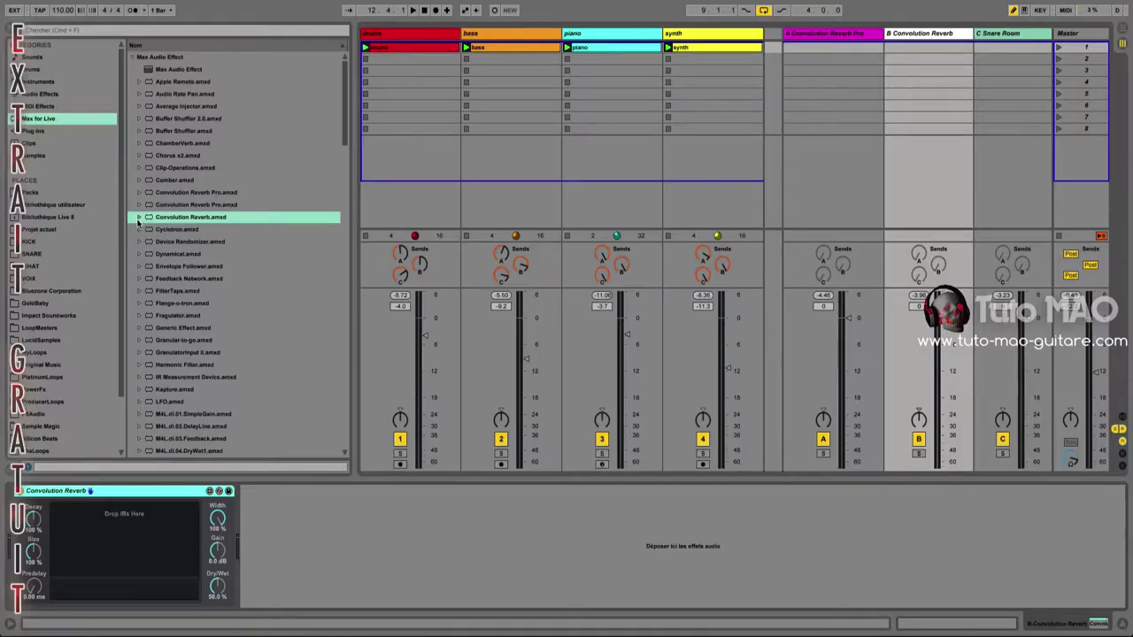
# - Expand the Convolution Reverb presets and hot-swap the device on return B with ABLCR Aetherizer.adv
pyautogui.click(138, 219)
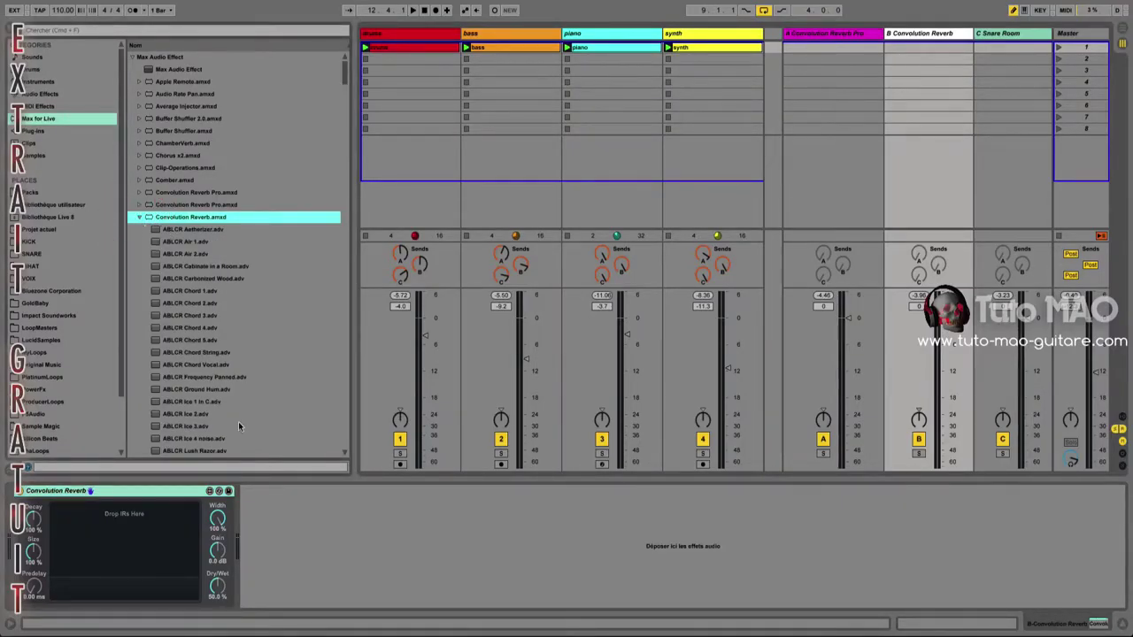
pyautogui.click(217, 492)
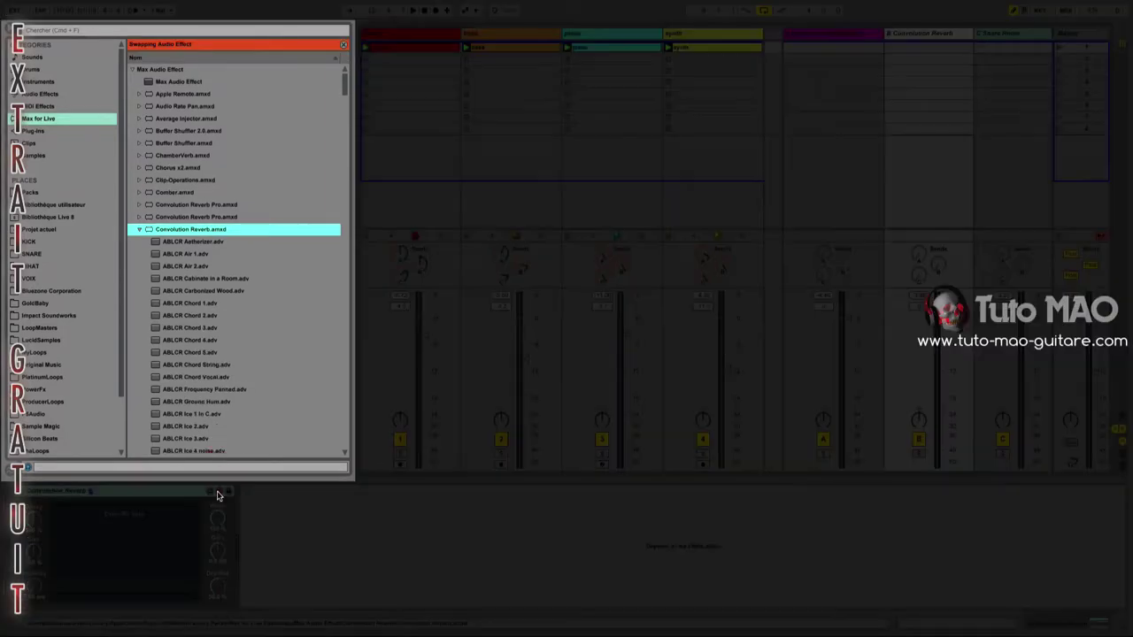
pyautogui.doubleClick(192, 241)
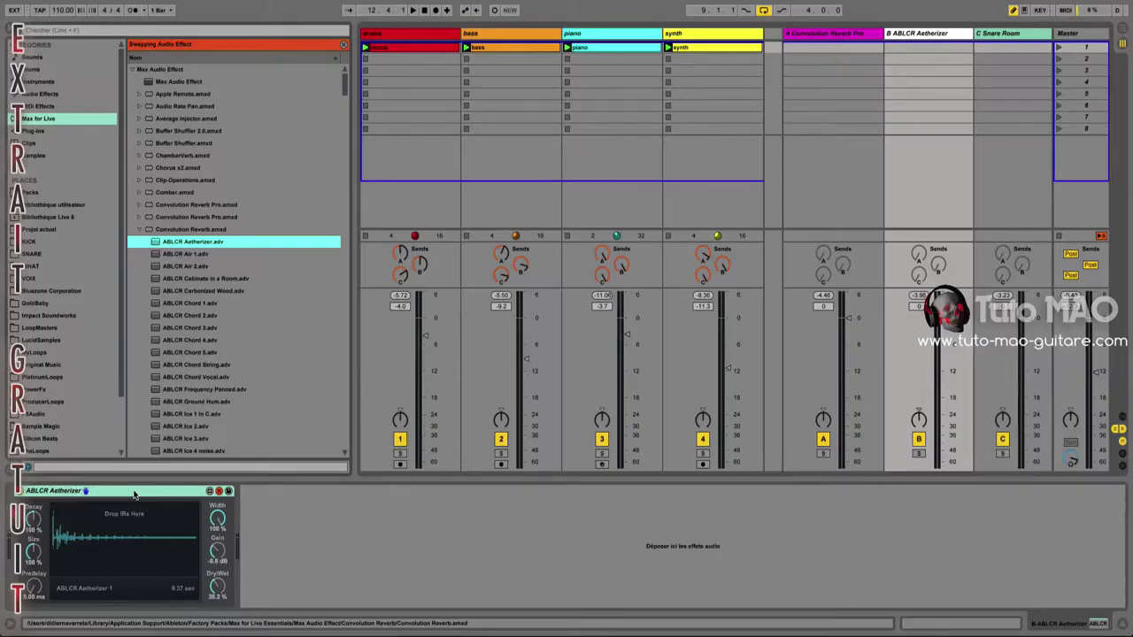
# - Delete the ABLCR Aetherizer device from return B and collapse the Convolution Reverb preset list
pyautogui.click(134, 495)
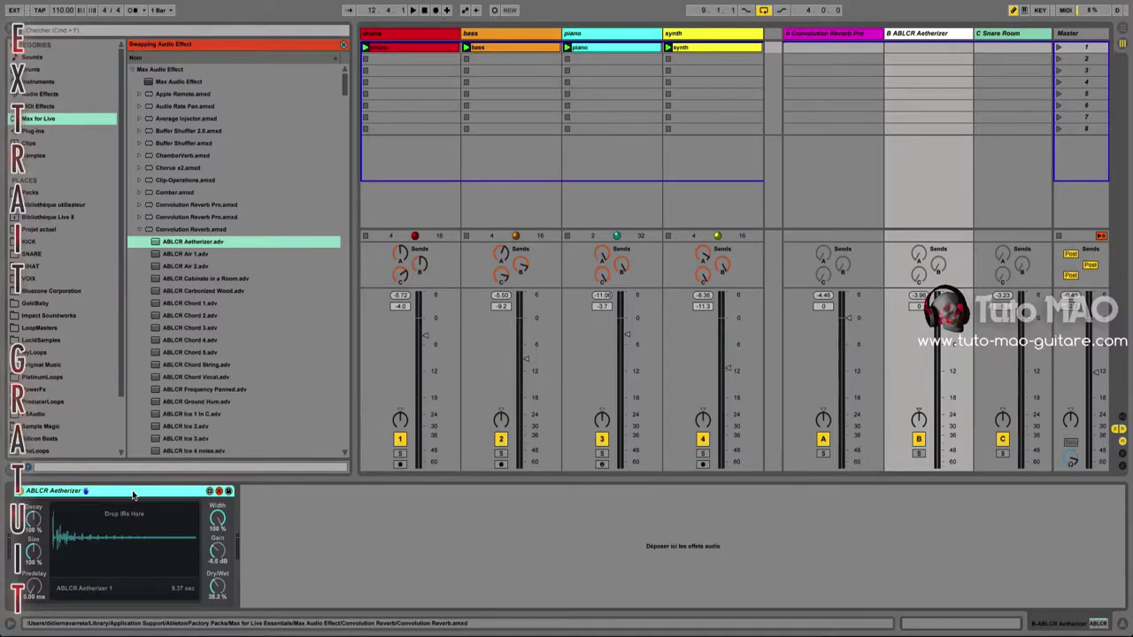
pyautogui.press('Delete')
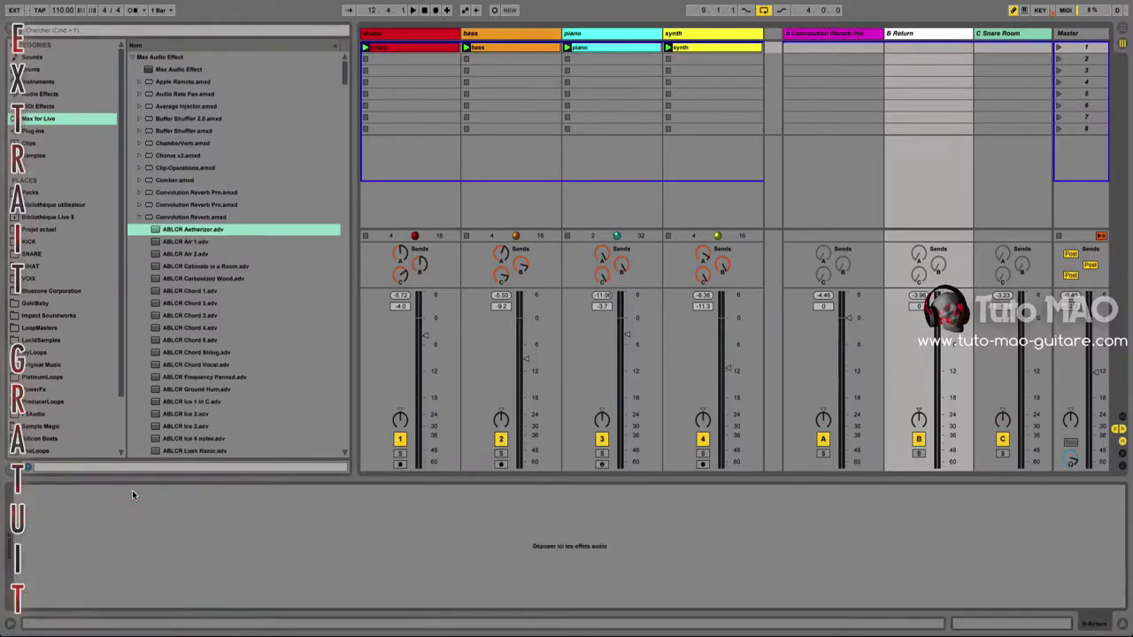
pyautogui.doubleClick(172, 216)
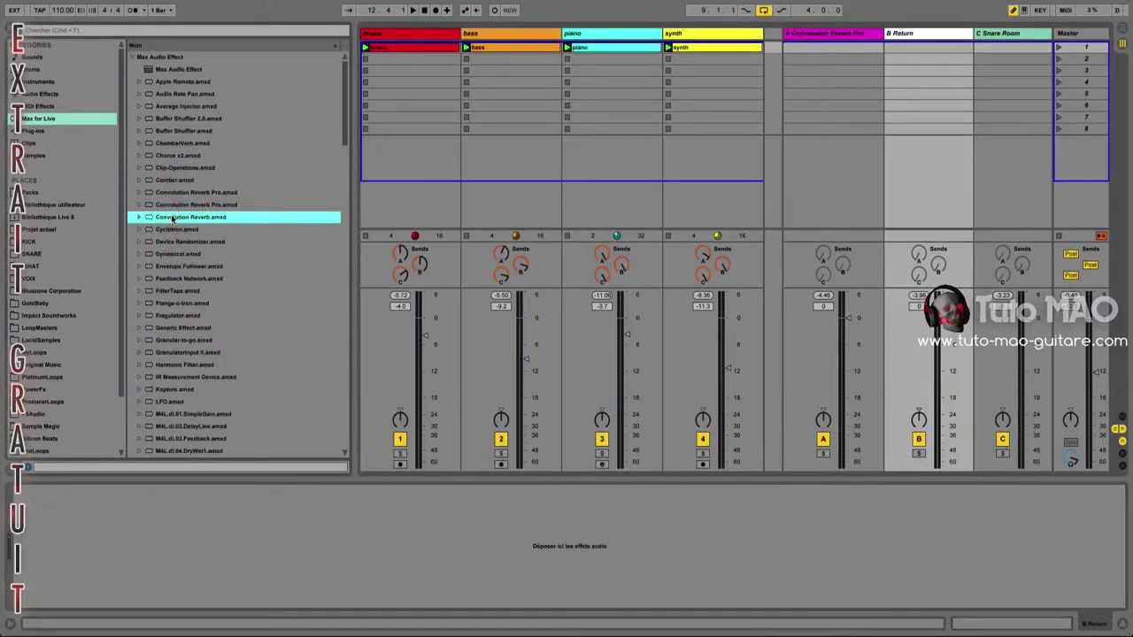
# - Reveal Convolution Reverb.amxd in Places and expand the IRs folder inside its Convolution Reverb folder
pyautogui.rightClick(171, 214)
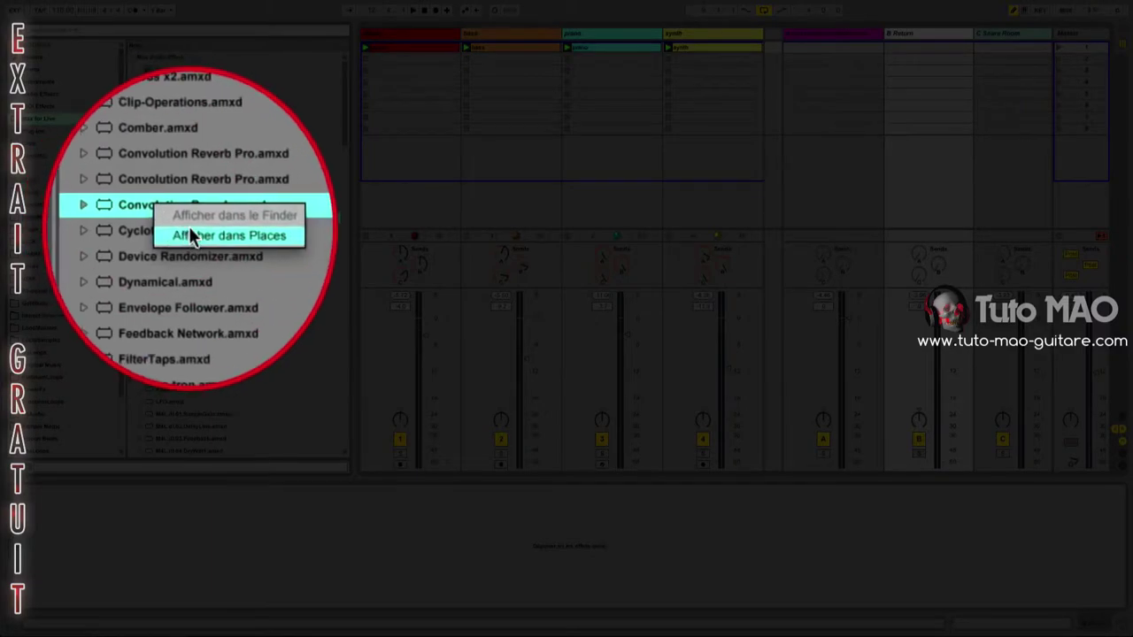
pyautogui.click(188, 231)
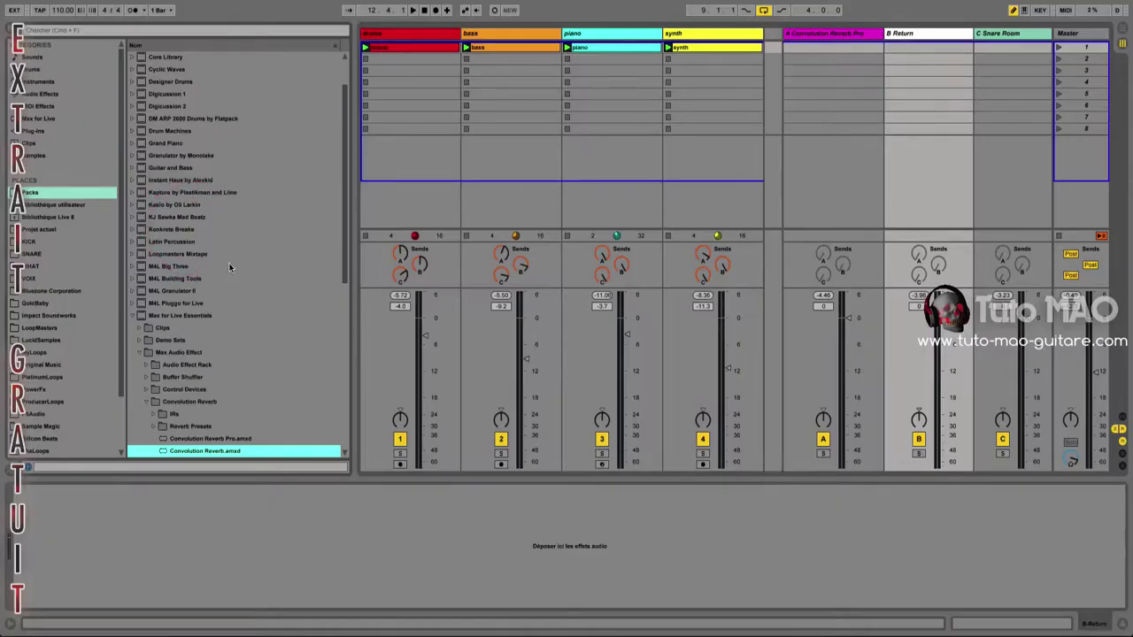
pyautogui.scroll(-4, 230, 269)
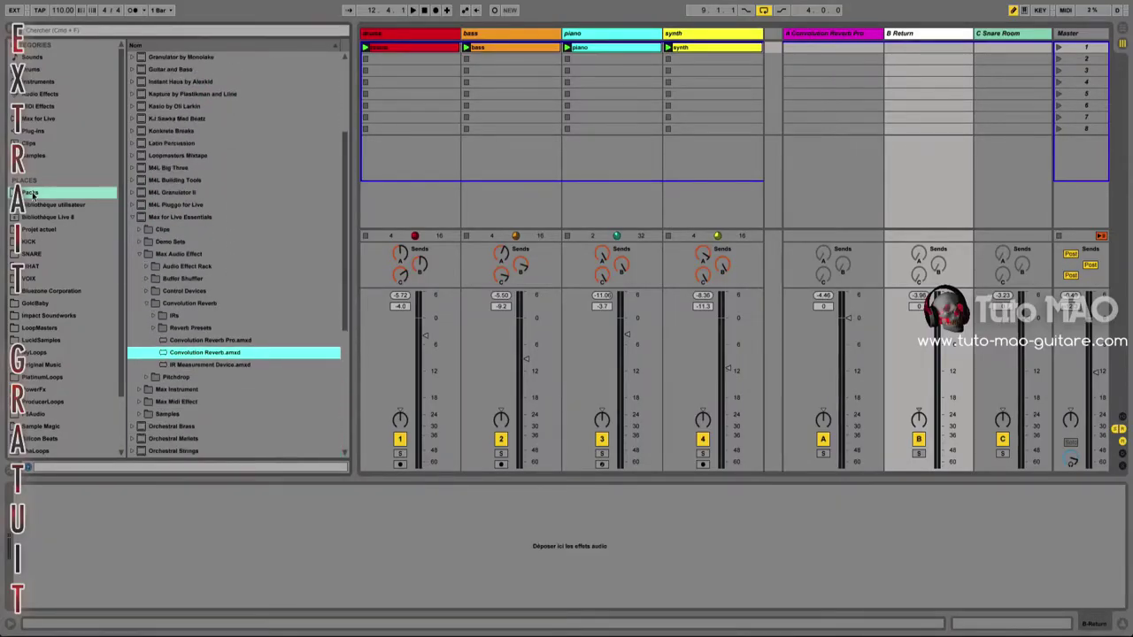
pyautogui.scroll(-3, 149, 312)
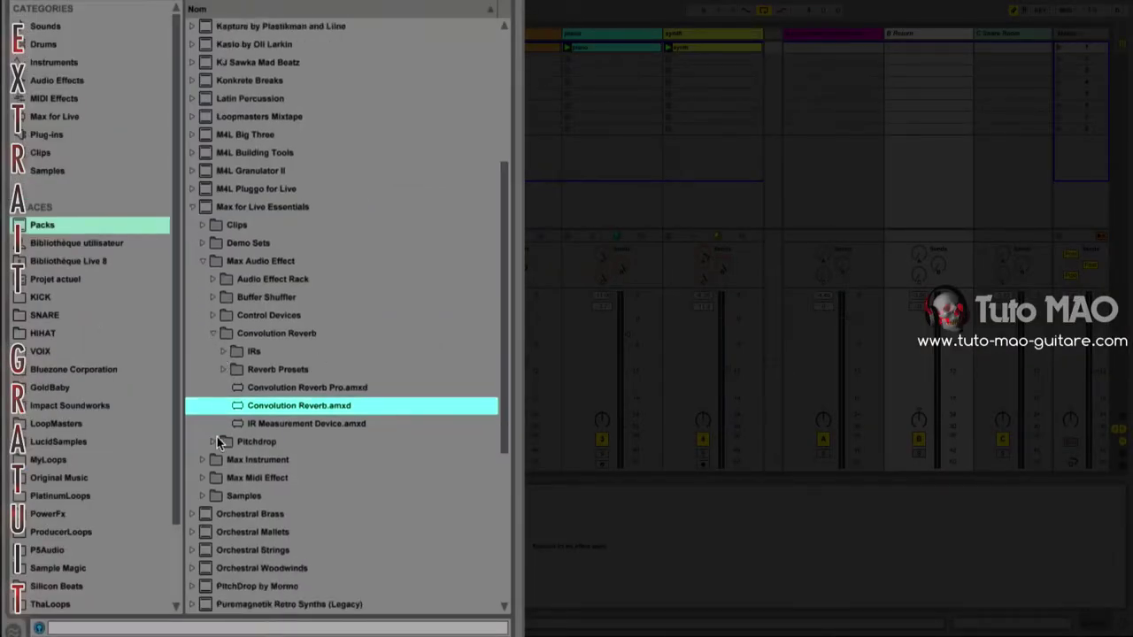
pyautogui.click(221, 353)
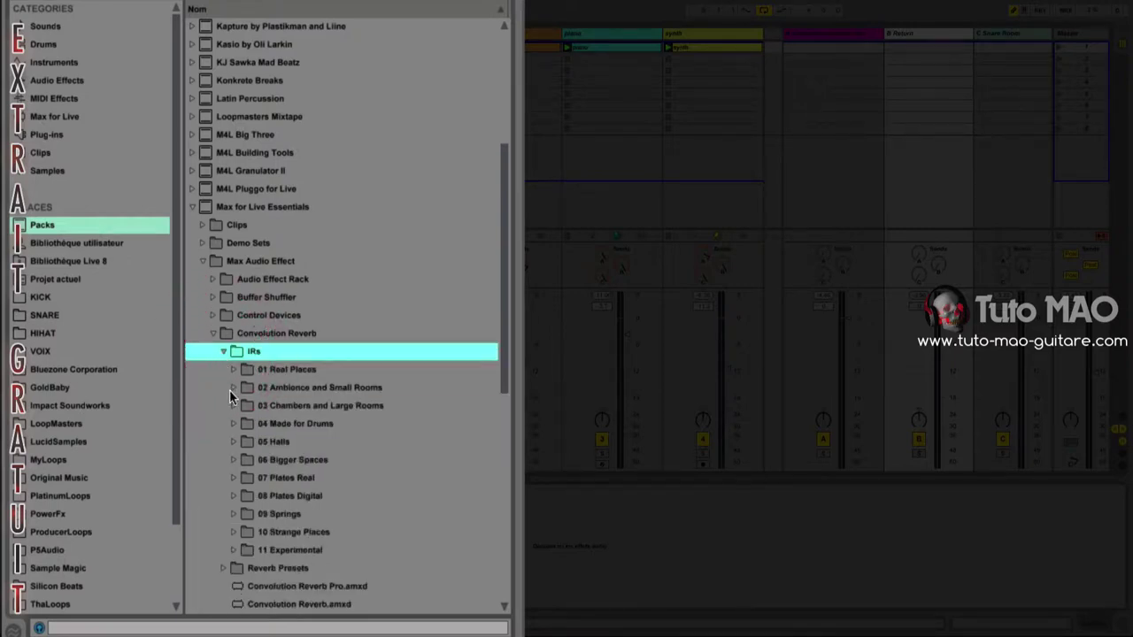
pyautogui.scroll(-2, 233, 376)
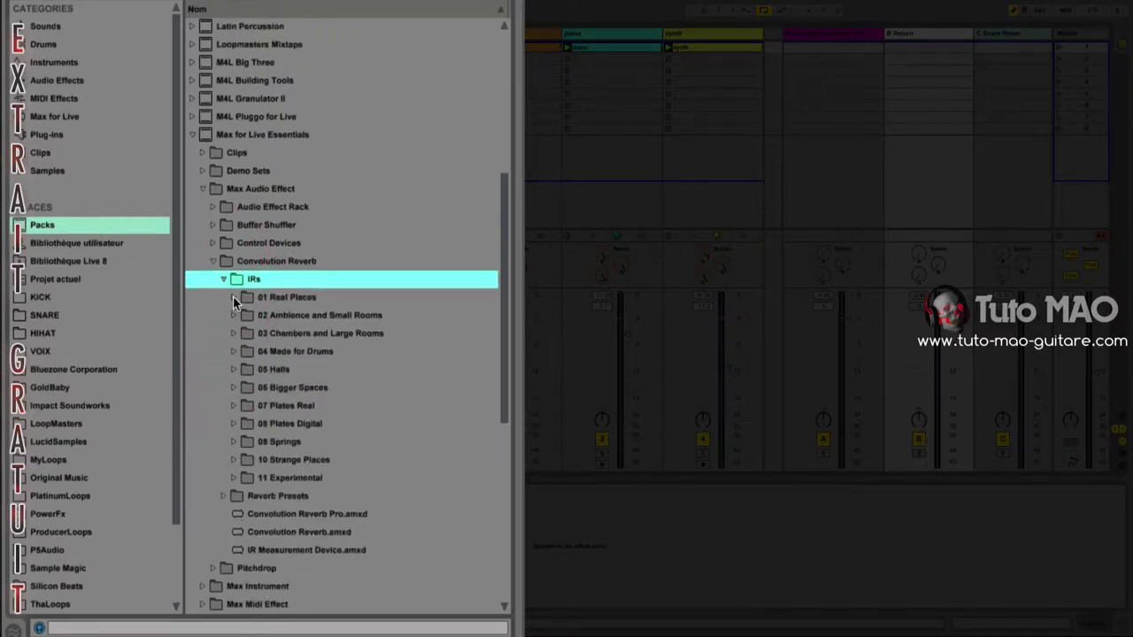
# - Preview the impulse responses in the 01 Real Places folder one after another, from Arundel Nave.wav to Maes Howe 1.aif
pyautogui.click(234, 297)
pyautogui.click(300, 317)
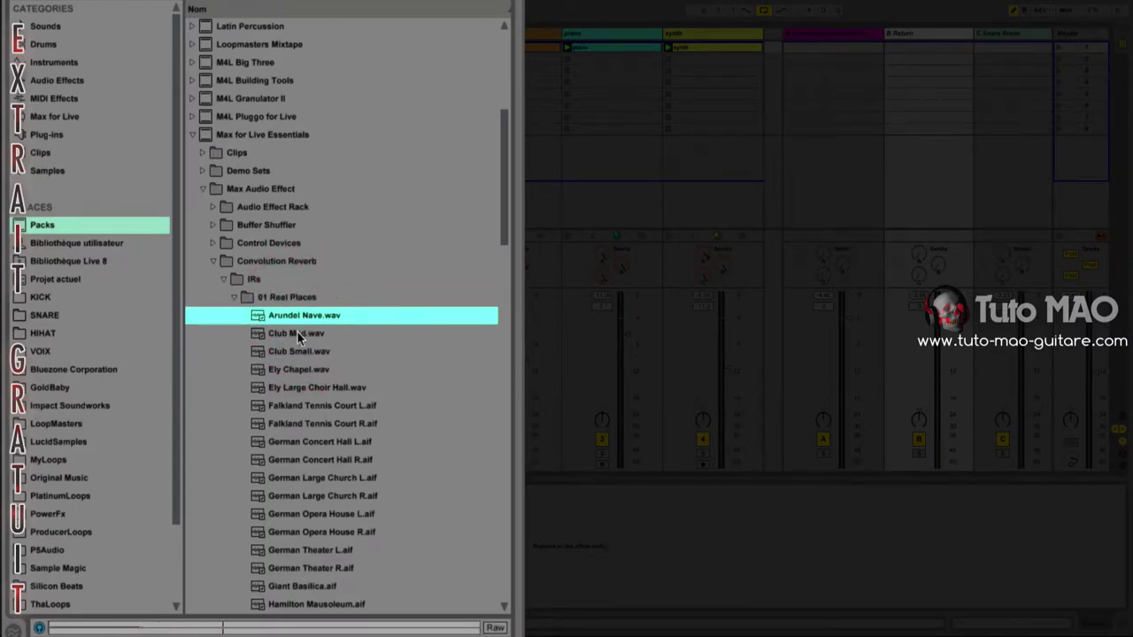
pyautogui.click(293, 336)
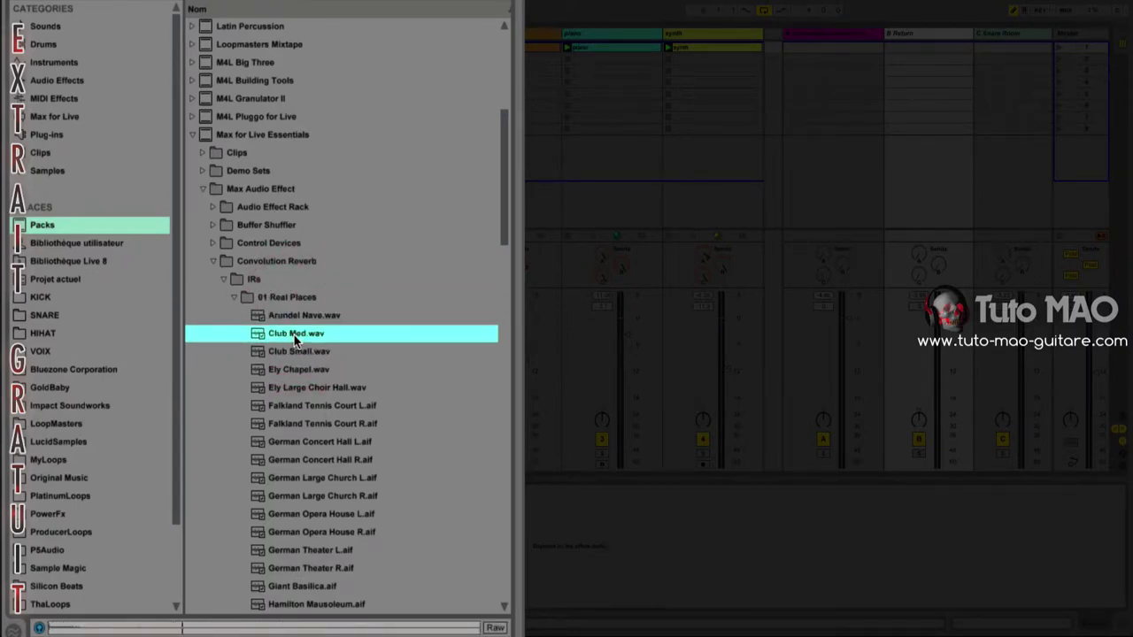
pyautogui.press('Down')
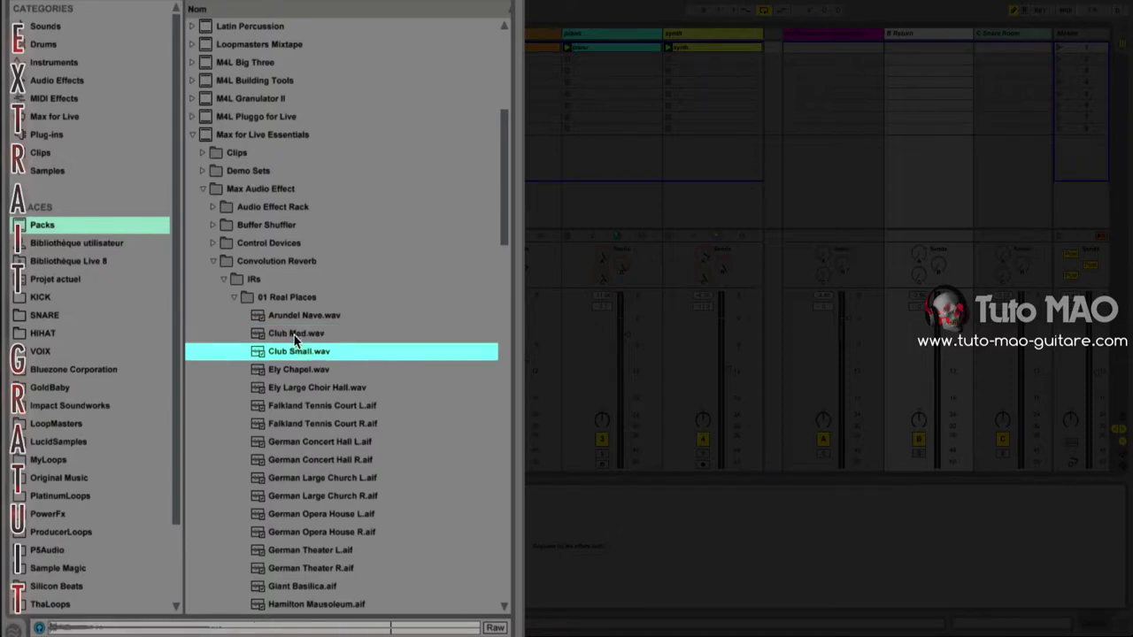
pyautogui.press('Down')
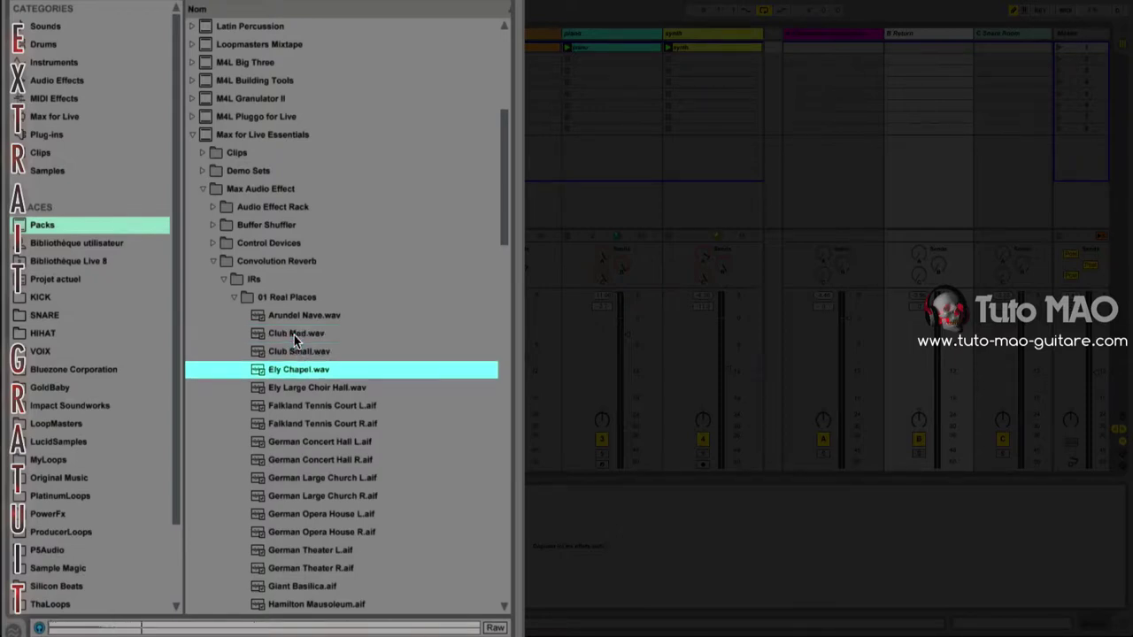
pyautogui.press('Down')
pyautogui.press('Down')
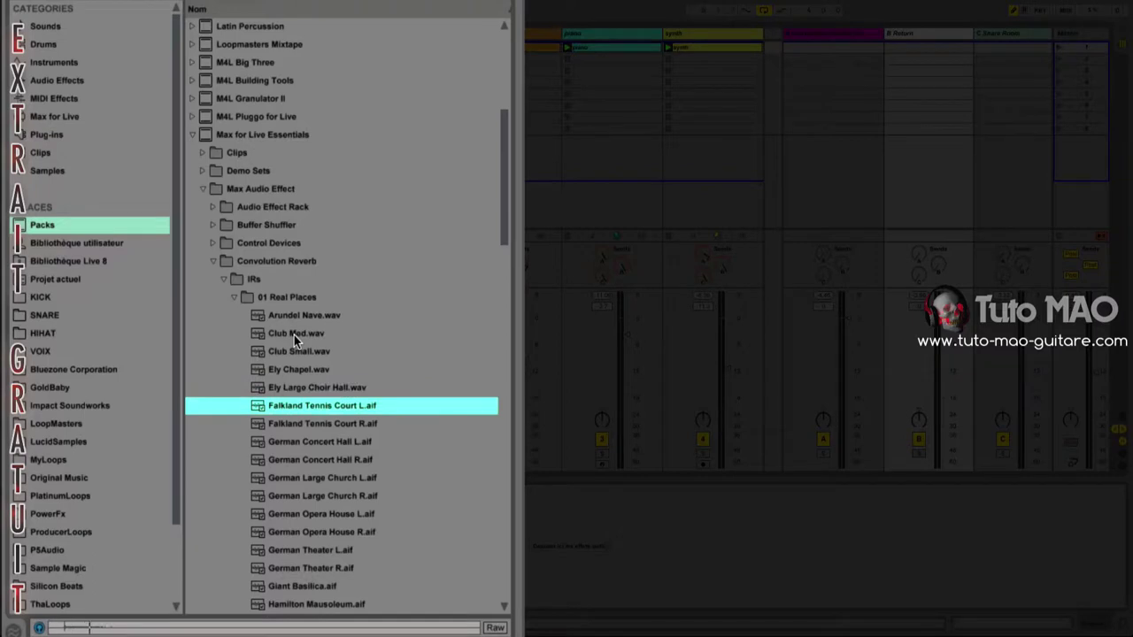
pyautogui.press('Down')
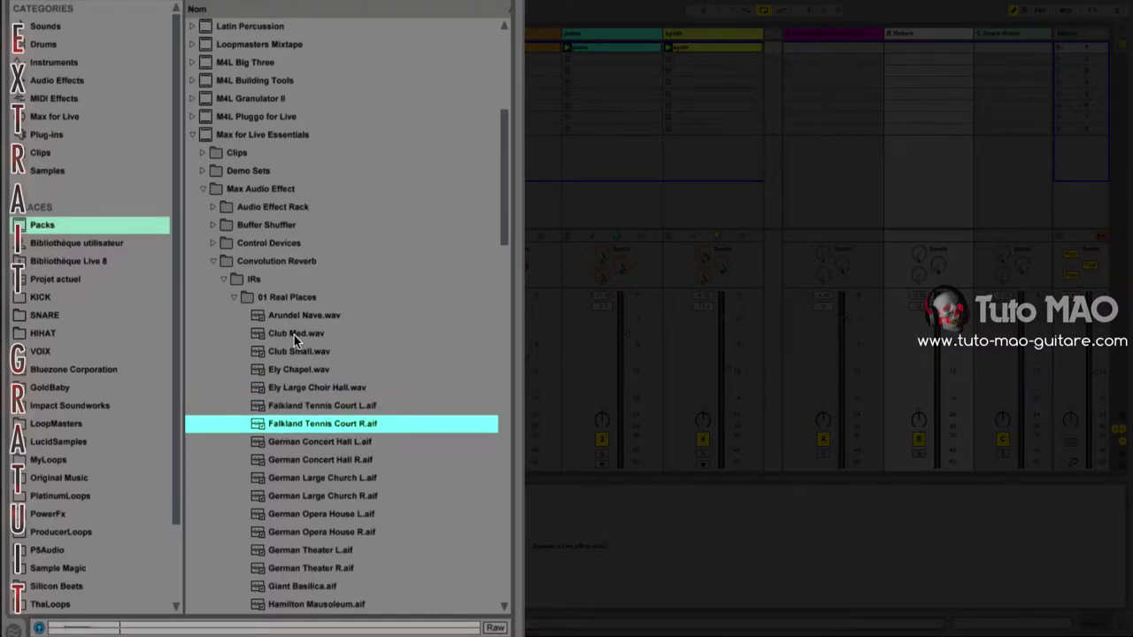
pyautogui.press('Down')
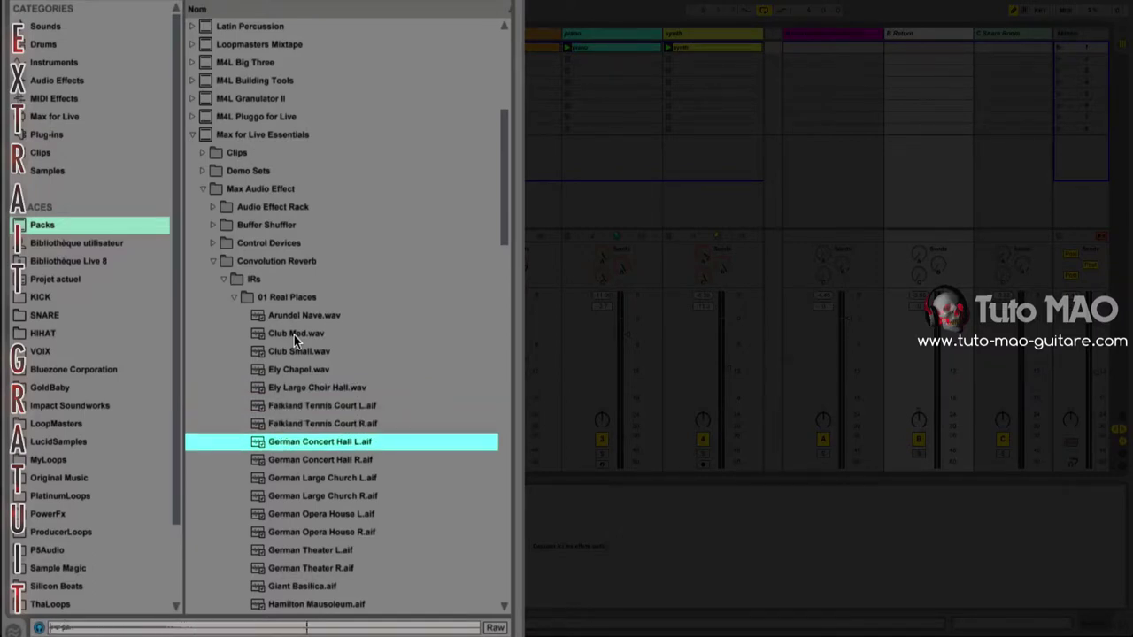
pyautogui.press('Down')
pyautogui.press('Down')
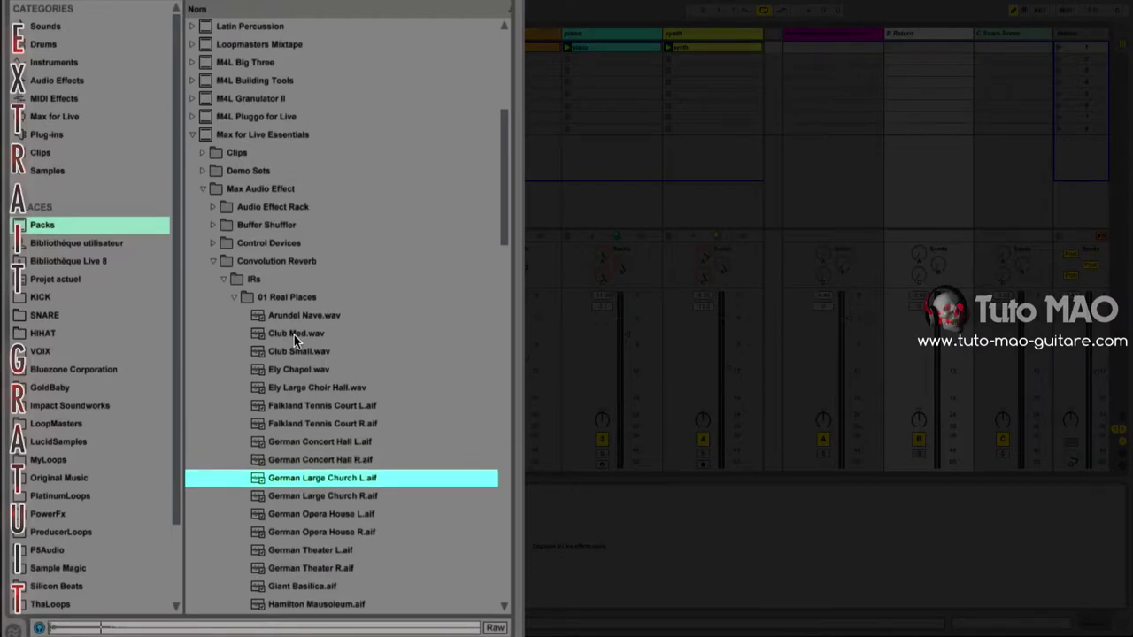
pyautogui.press('Down')
pyautogui.press('Down')
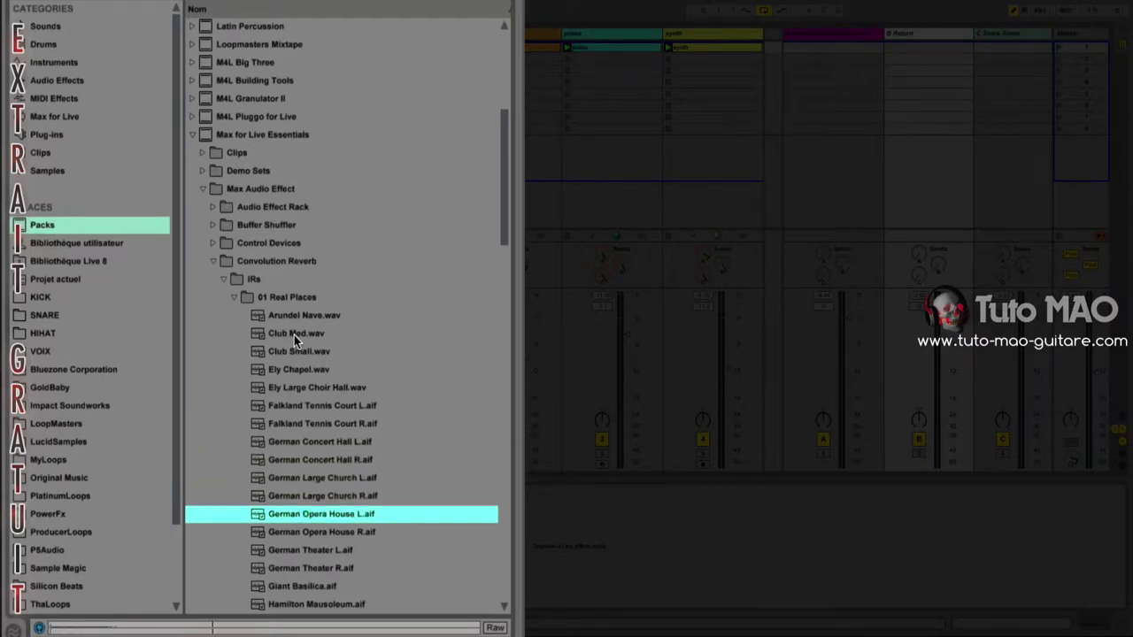
pyautogui.press('Down')
pyautogui.press('Down')
pyautogui.press('Down')
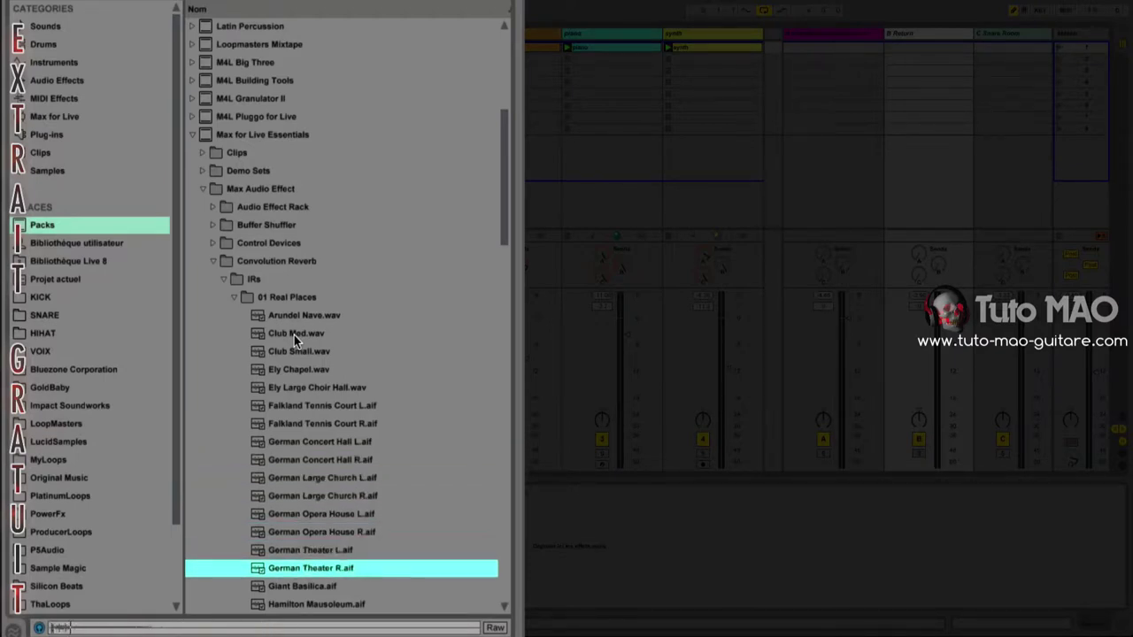
pyautogui.press('Down')
pyautogui.press('Down')
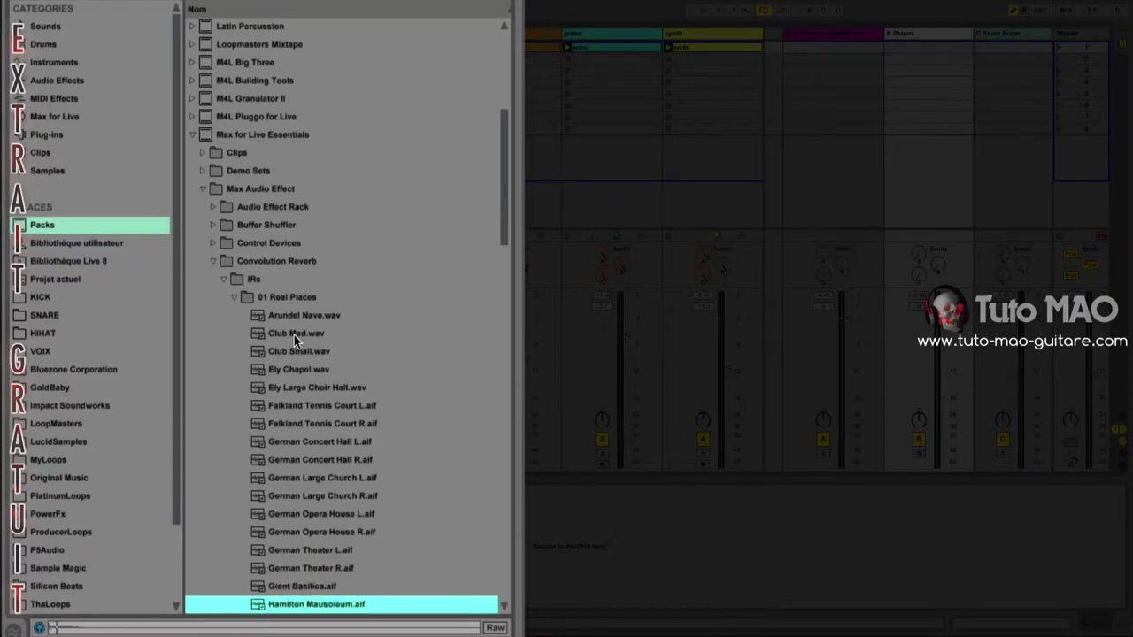
pyautogui.press('Down')
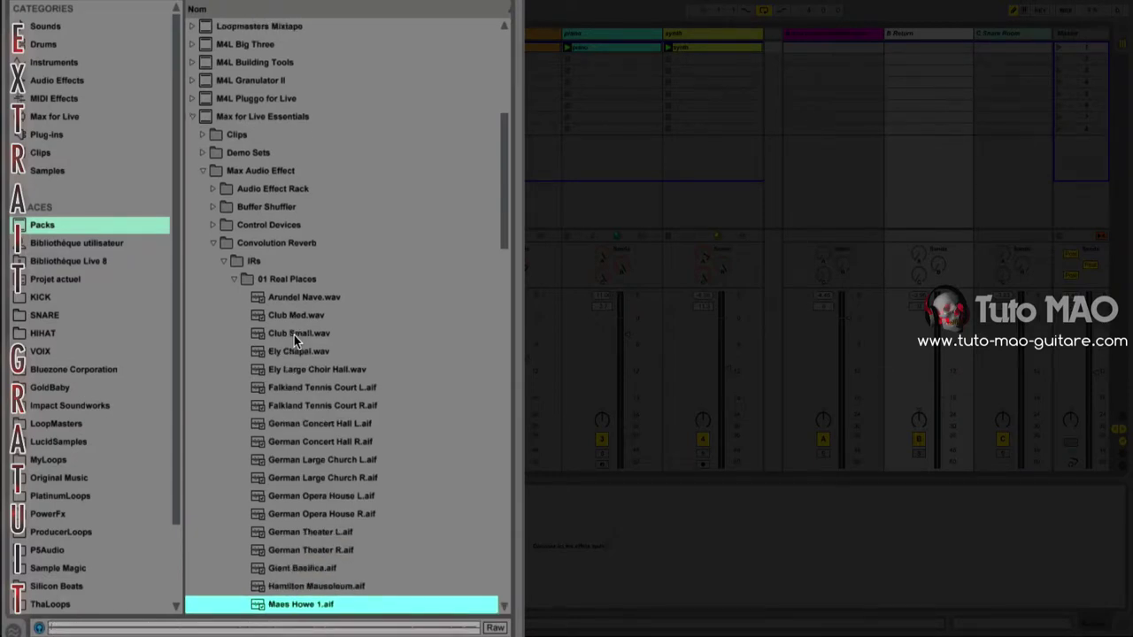
# - Collapse 01 Real Places, preview BM7 Amsterdam Hall.aif and BM7 Concert Hall.aif in the 05 Halls folder, and collapse that folder
pyautogui.click(229, 280)
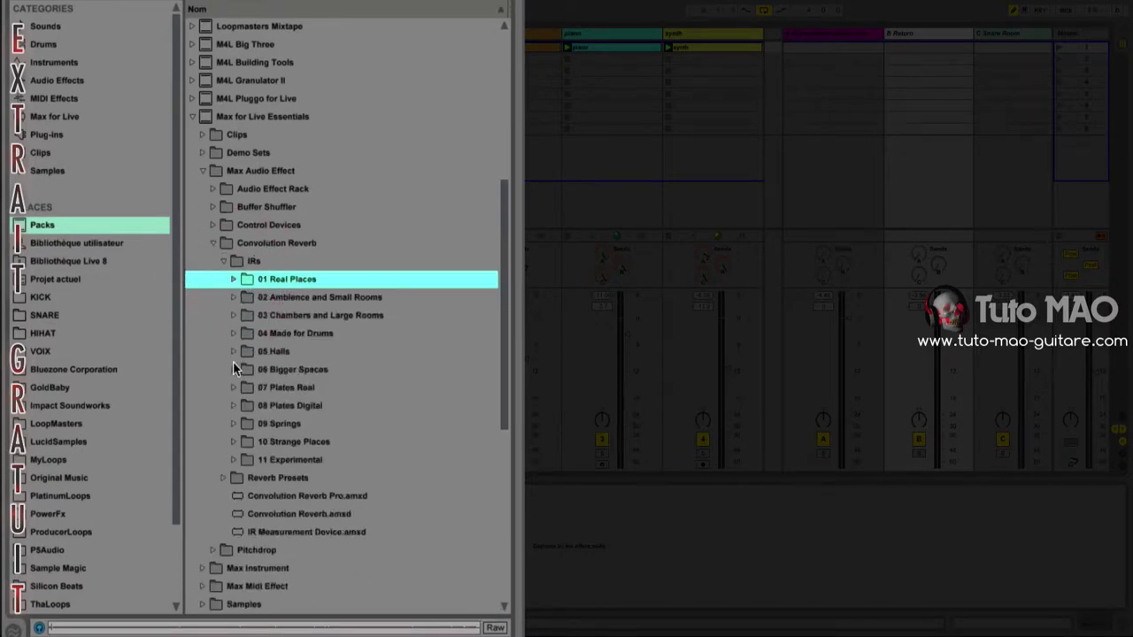
pyautogui.click(233, 352)
pyautogui.click(303, 372)
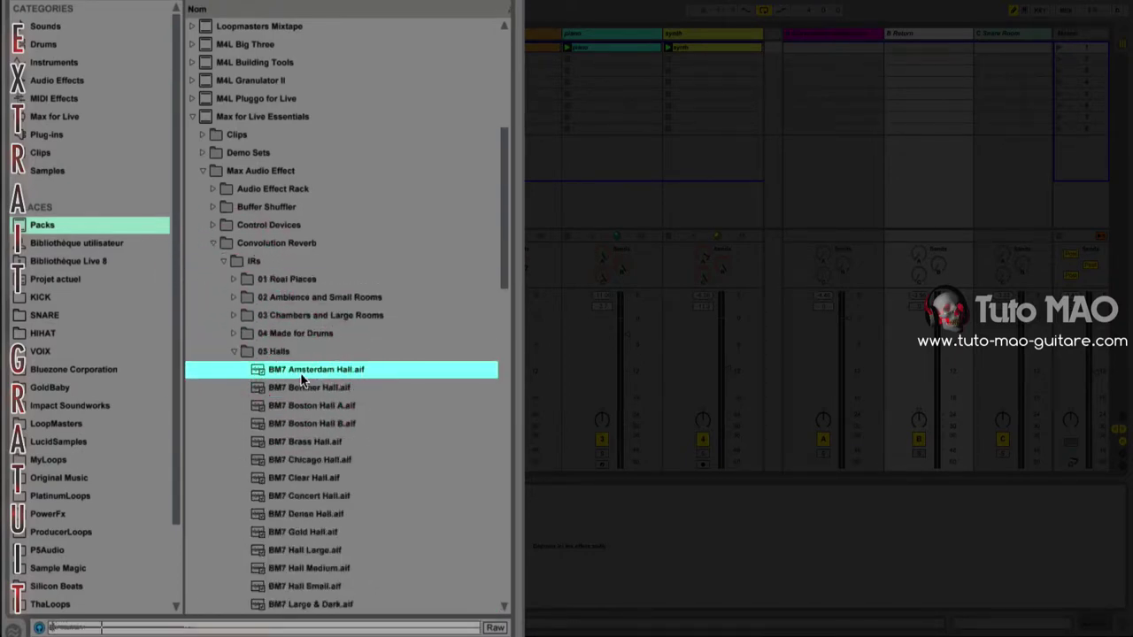
pyautogui.click(314, 498)
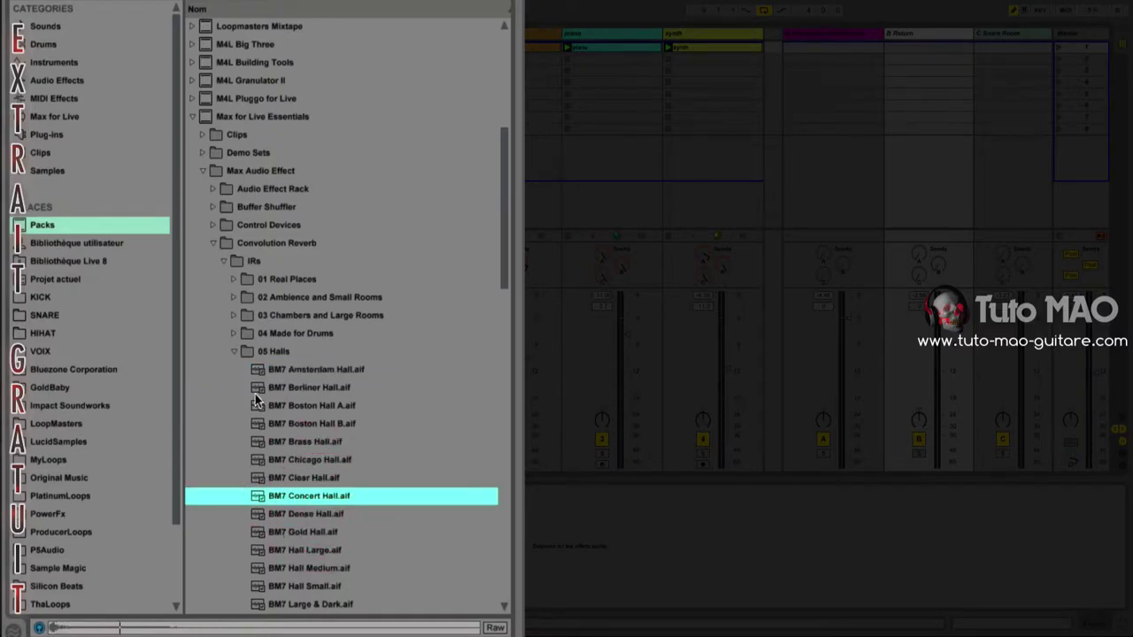
pyautogui.click(232, 351)
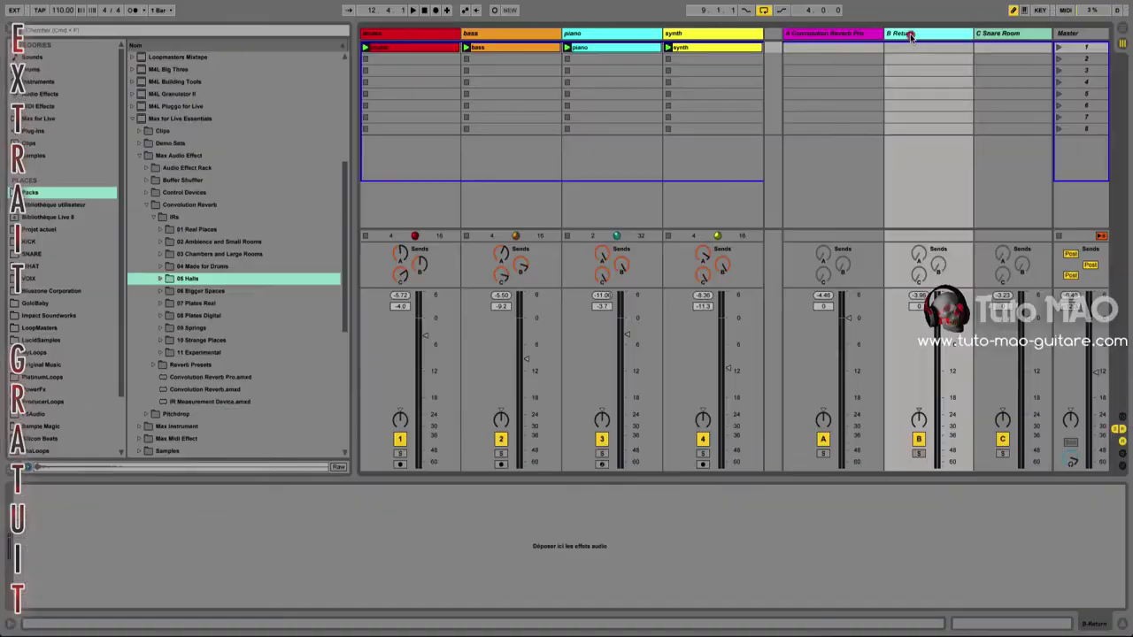
# - Add Convolution Reverb.amxd to return B and load BM7 Amsterdam Hall.aif from the 05 Halls folder as its impulse response
pyautogui.click(911, 36)
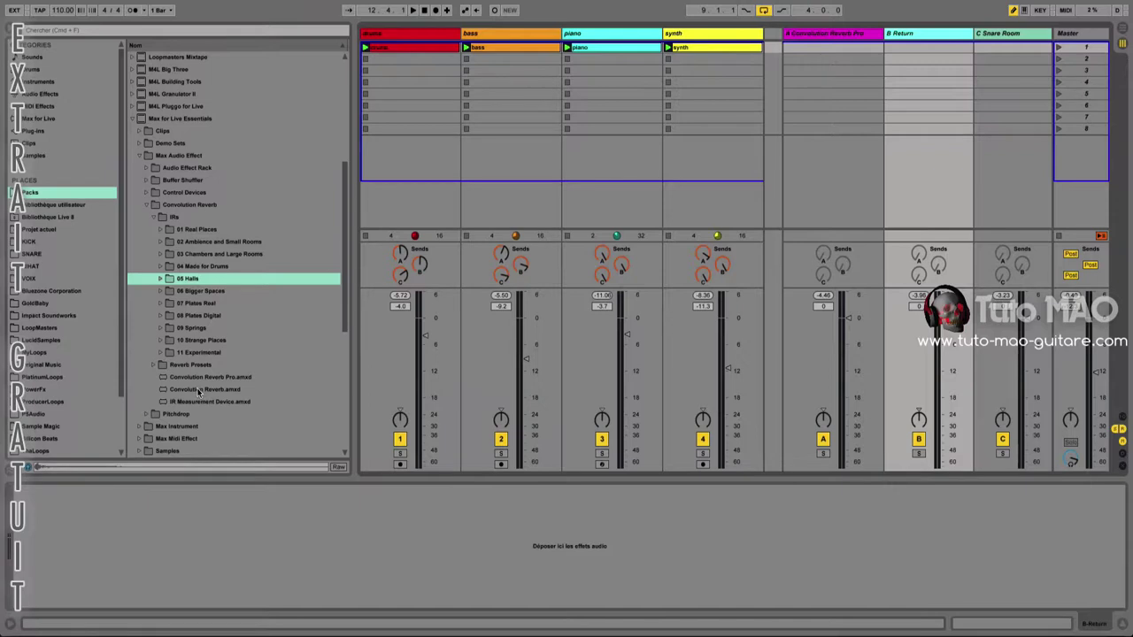
pyautogui.moveTo(198, 390); pyautogui.dragTo(216, 512)
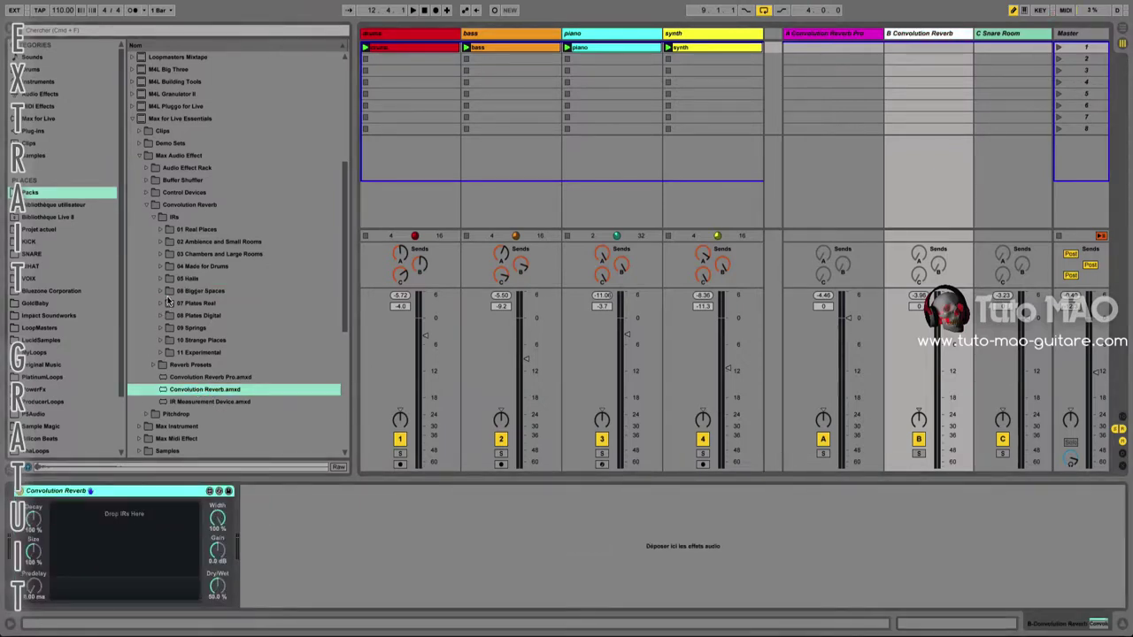
pyautogui.click(161, 279)
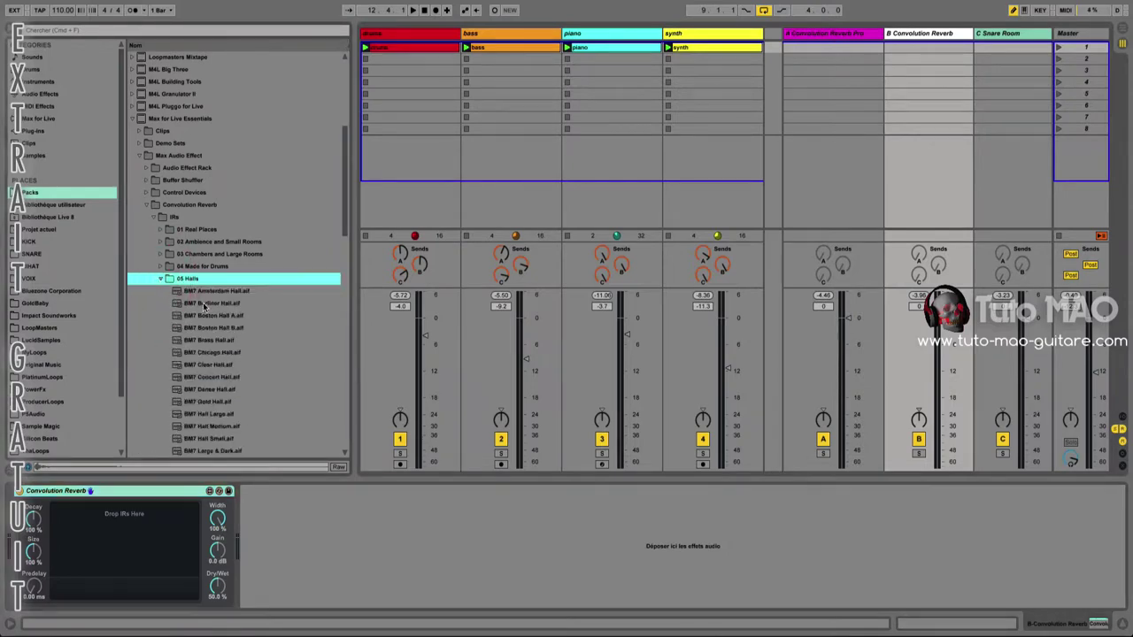
pyautogui.click(216, 292)
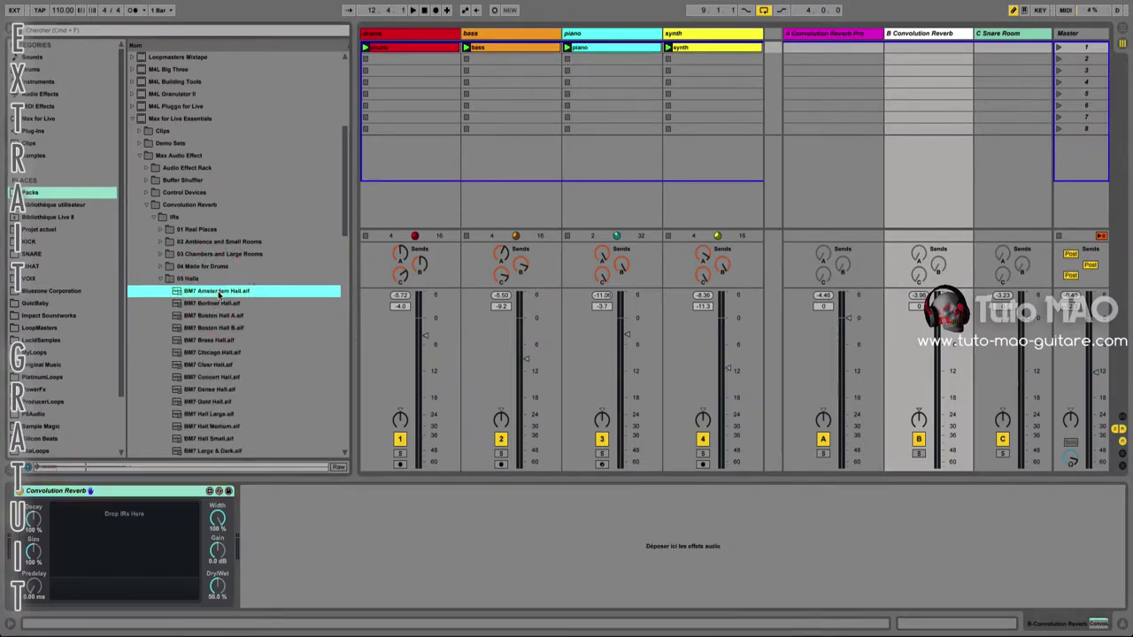
pyautogui.moveTo(210, 294); pyautogui.dragTo(111, 540)
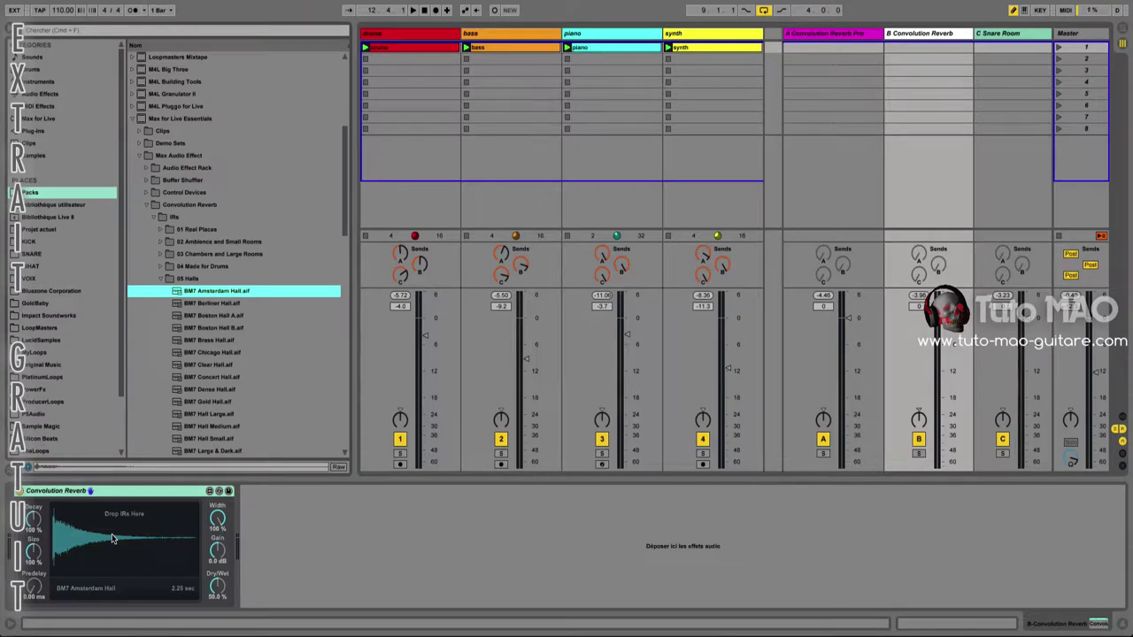
# - Play the set with the drums track soloed and set the Convolution Reverb's dry/wet to 100%
pyautogui.press('s')
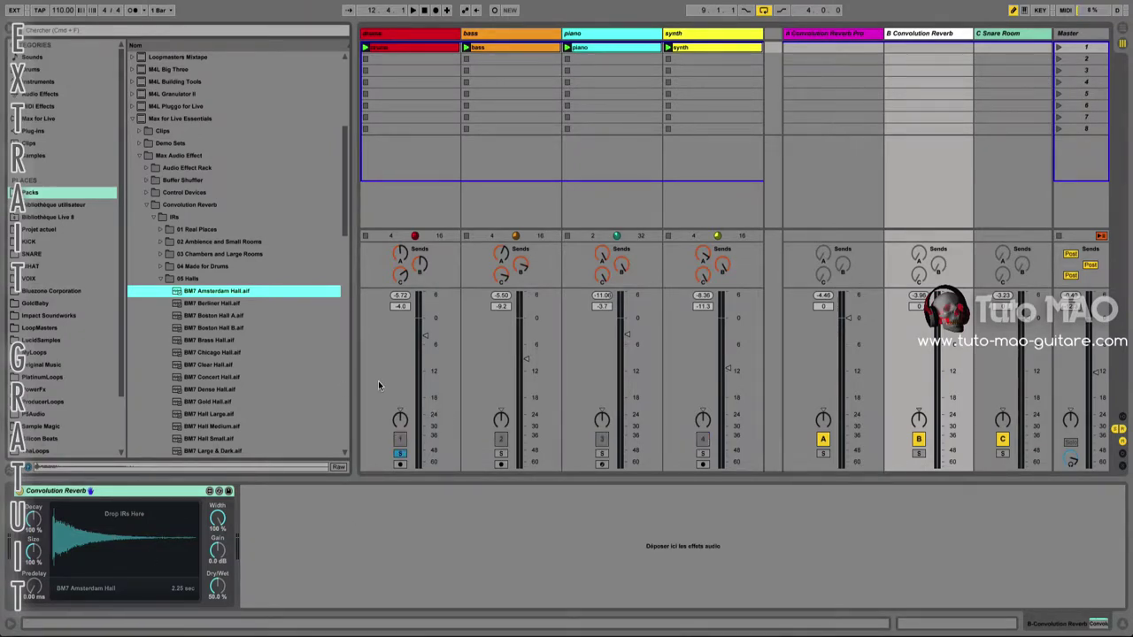
pyautogui.press('space')
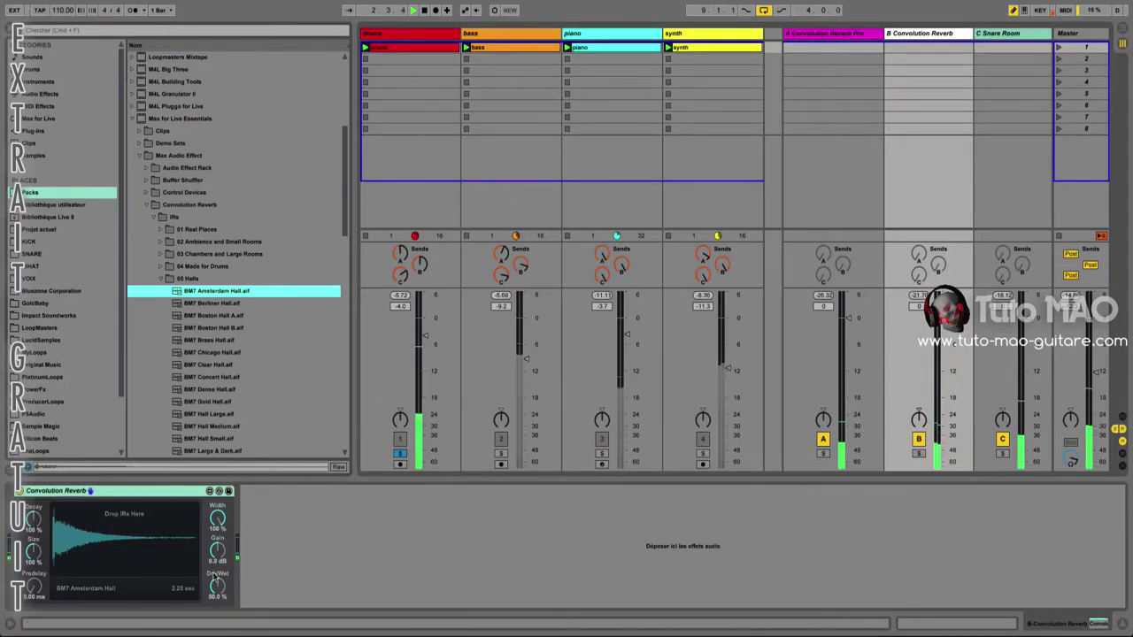
pyautogui.moveTo(217, 588); pyautogui.dragTo(210, 531)
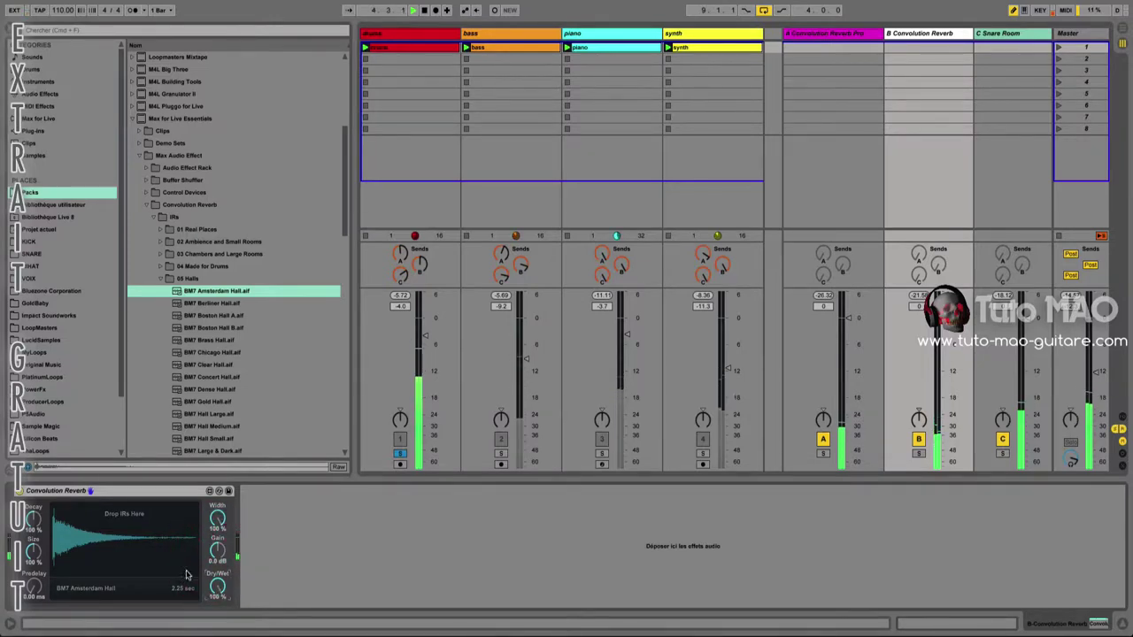
# - Compare the sound with the Convolution Reverb bypassed and active, soloing the drums, bass, piano and synth tracks in turn
pyautogui.click(19, 491)
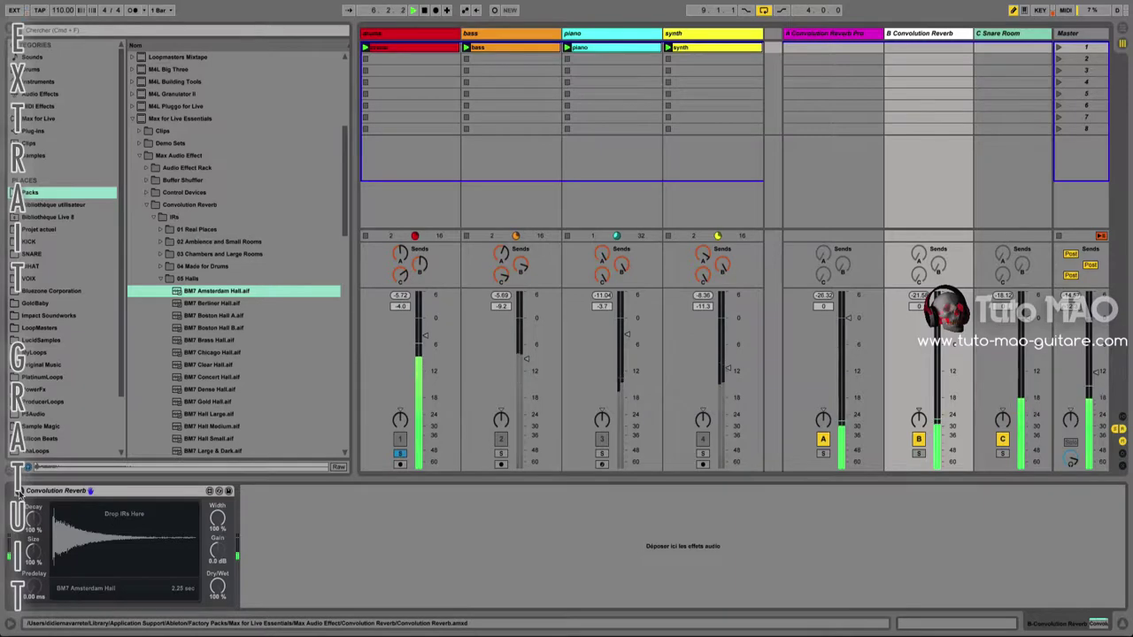
pyautogui.click(20, 491)
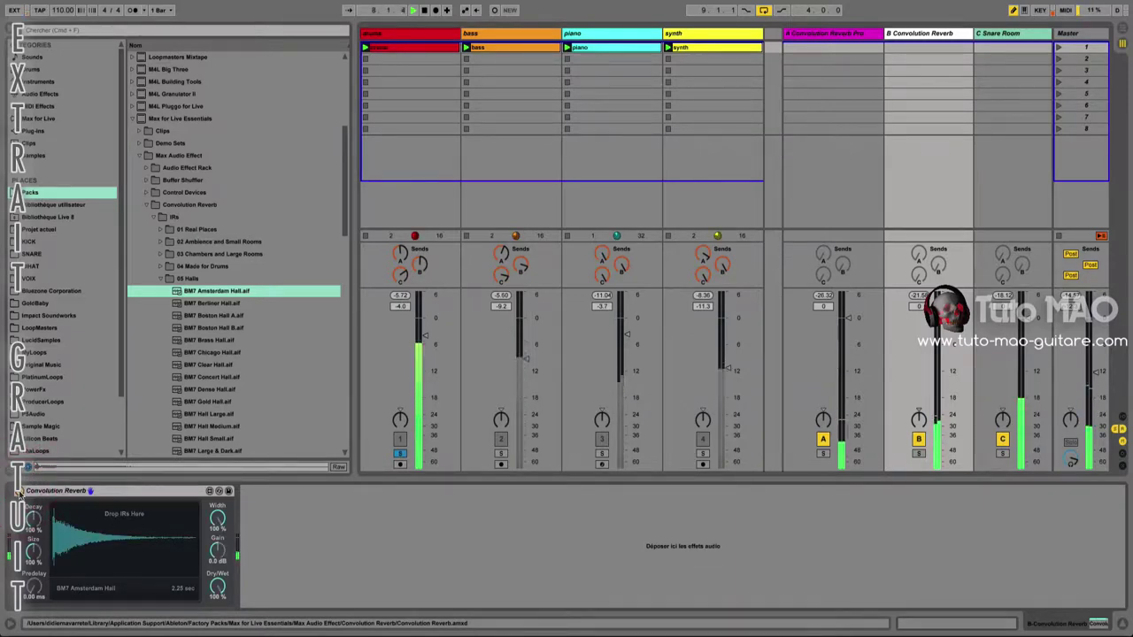
pyautogui.click(501, 453)
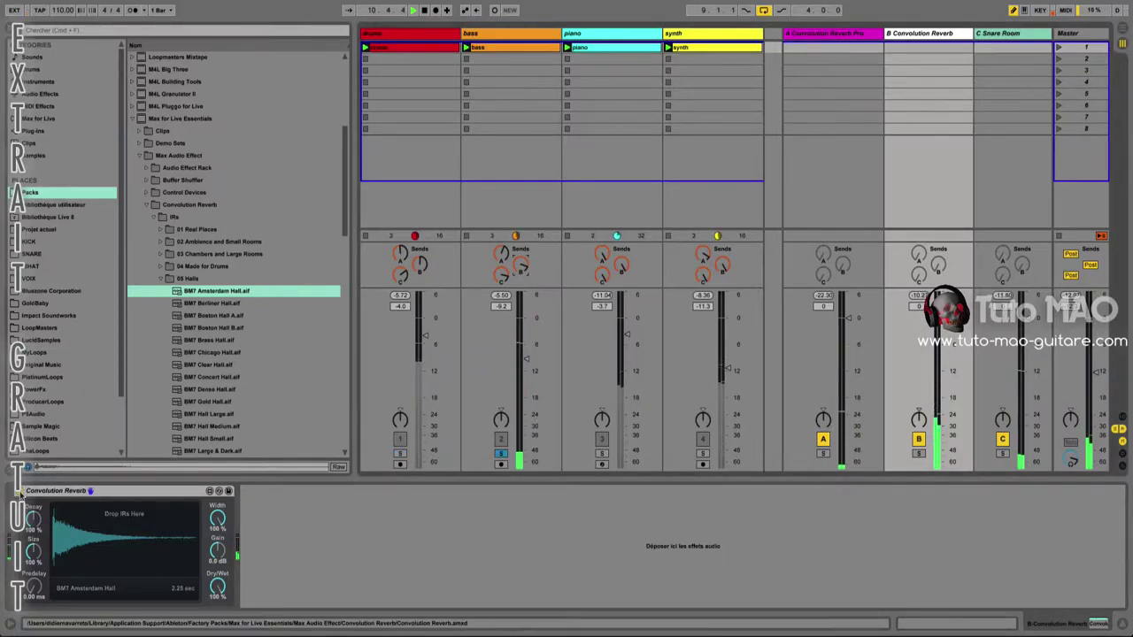
pyautogui.click(20, 492)
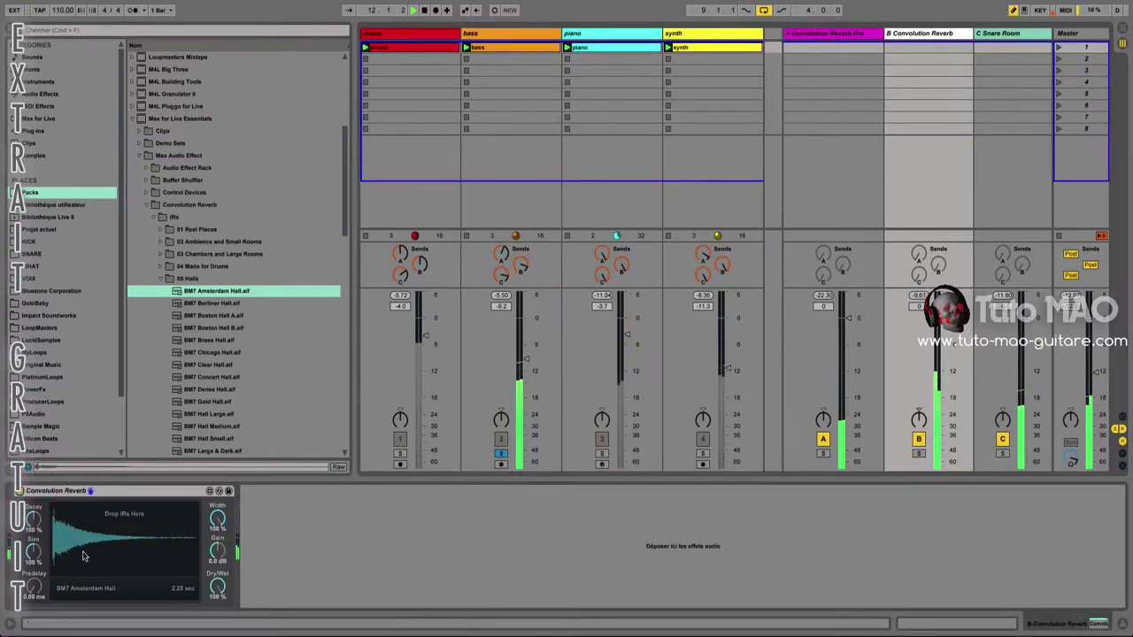
pyautogui.click(603, 452)
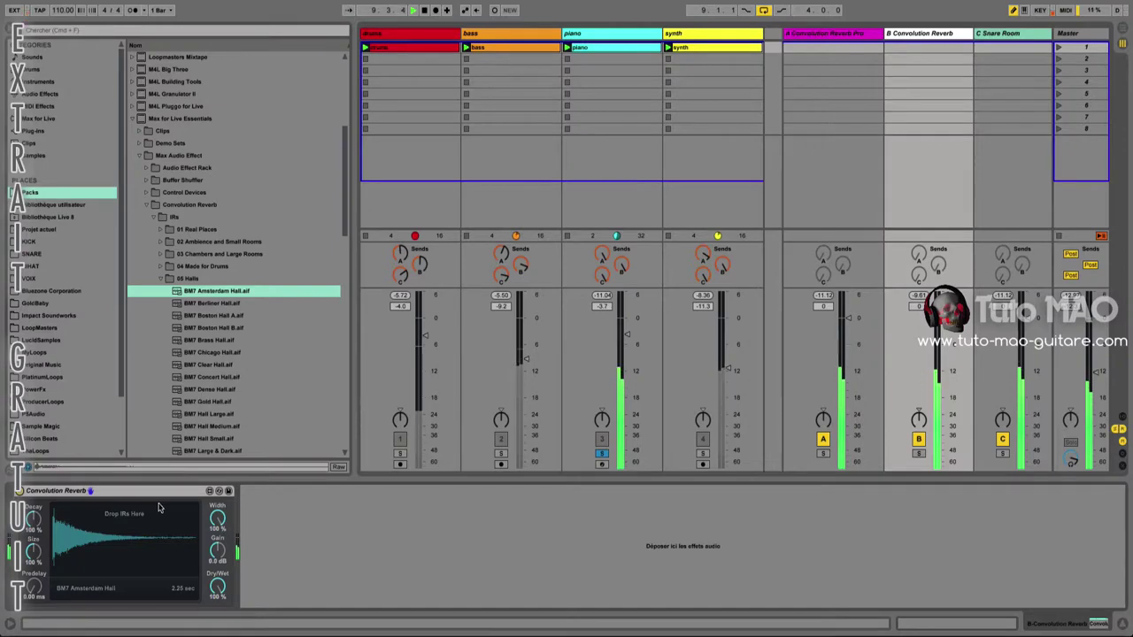
pyautogui.click(19, 491)
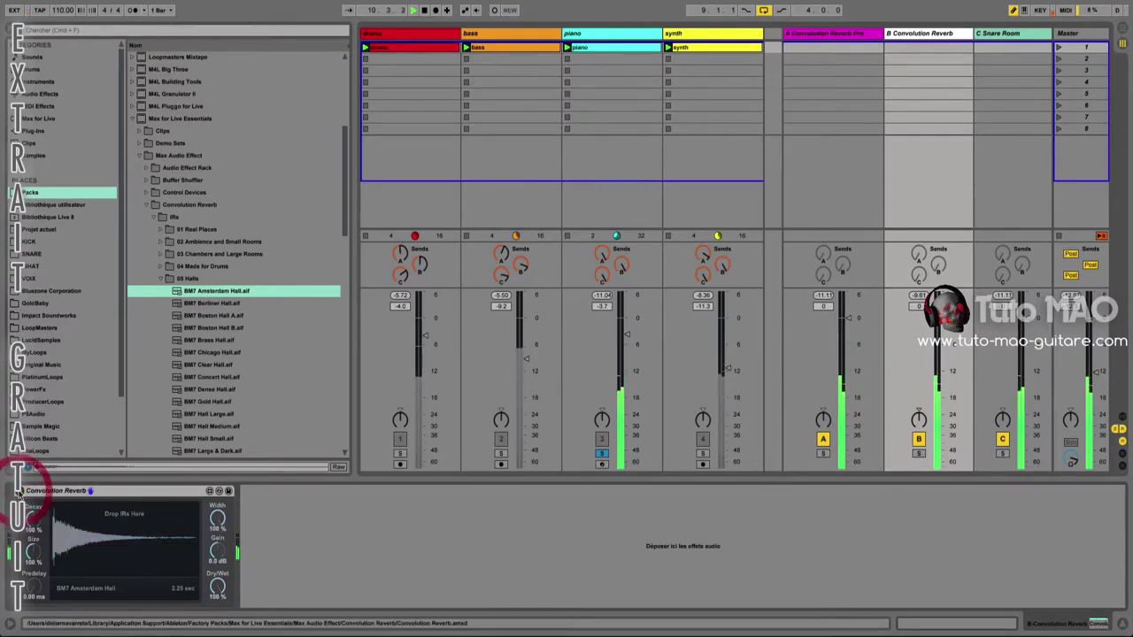
pyautogui.click(19, 491)
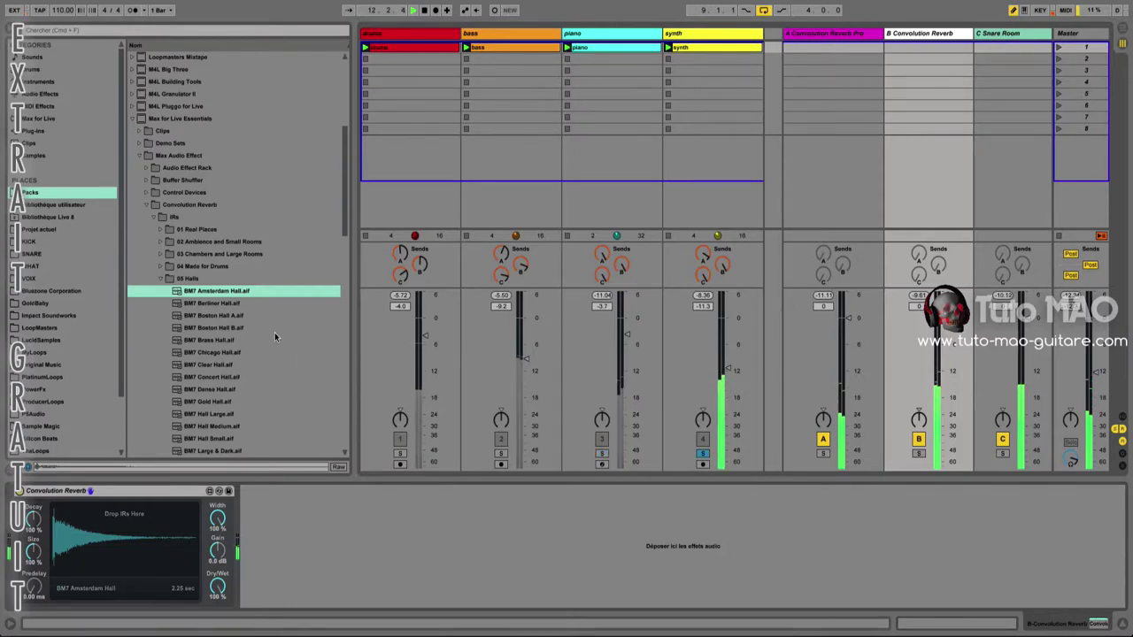
pyautogui.click(18, 492)
pyautogui.click(18, 491)
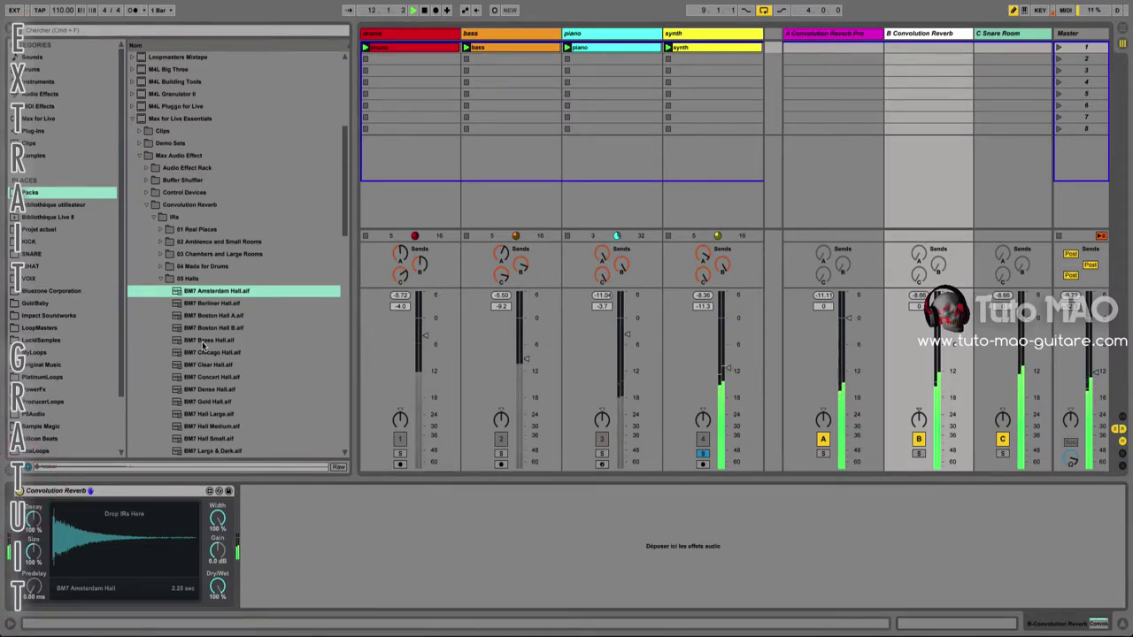
# - Try BM7 Brass Hall.aif, replace it with BM7 Hall Large.aif, and compare dry/wet at 0% before setting it back to 100%
pyautogui.moveTo(202, 344); pyautogui.dragTo(147, 522)
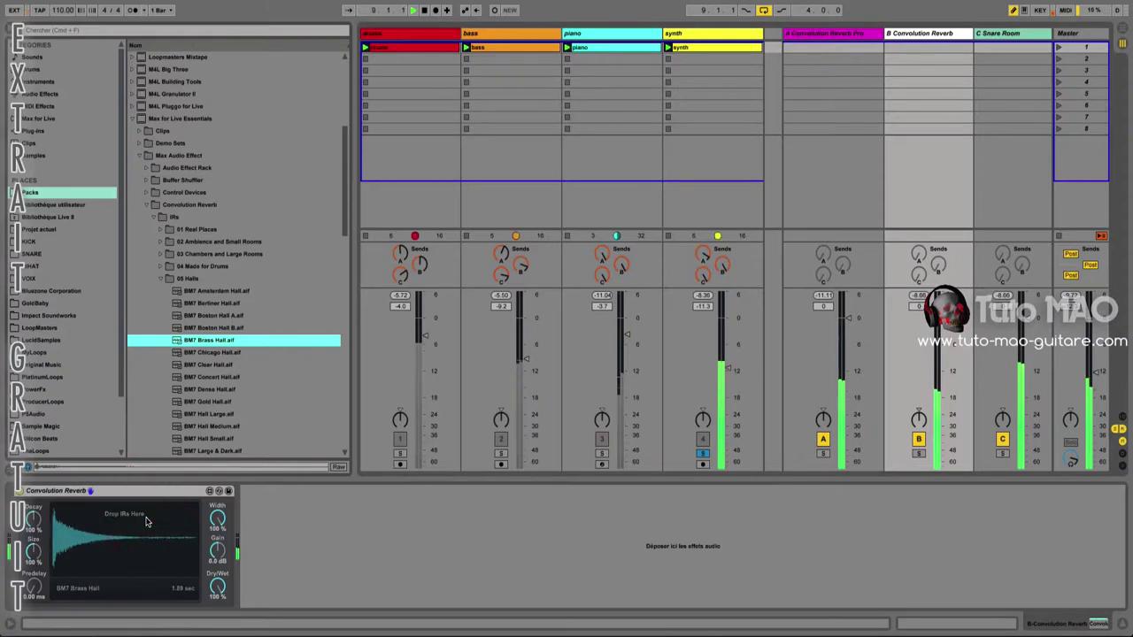
pyautogui.moveTo(212, 416); pyautogui.dragTo(138, 537)
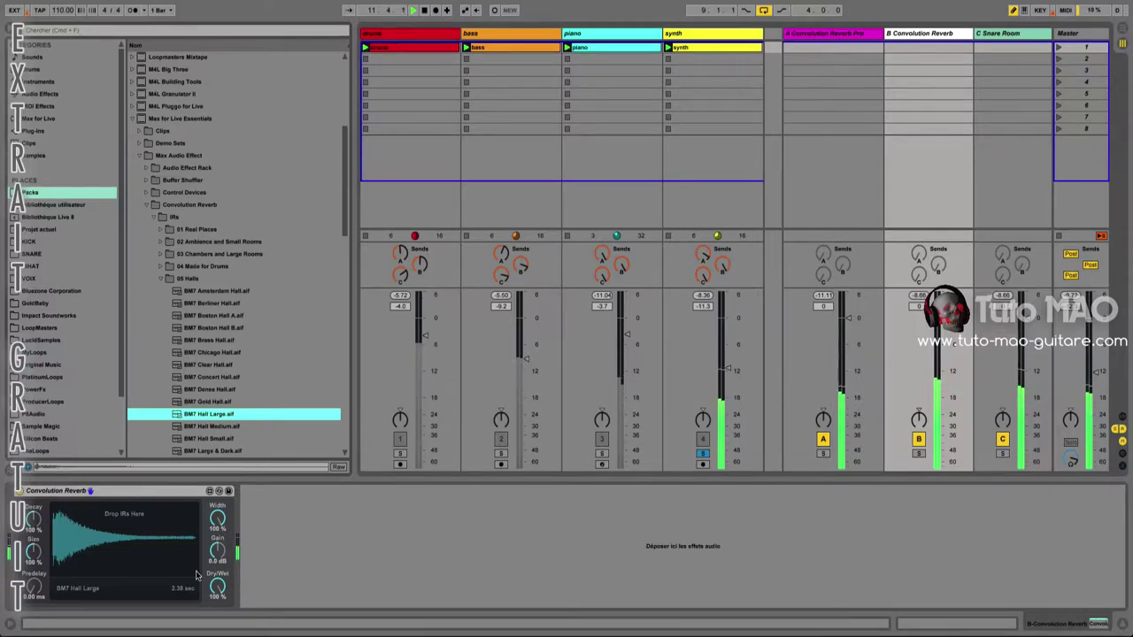
pyautogui.moveTo(213, 587); pyautogui.dragTo(214, 624)
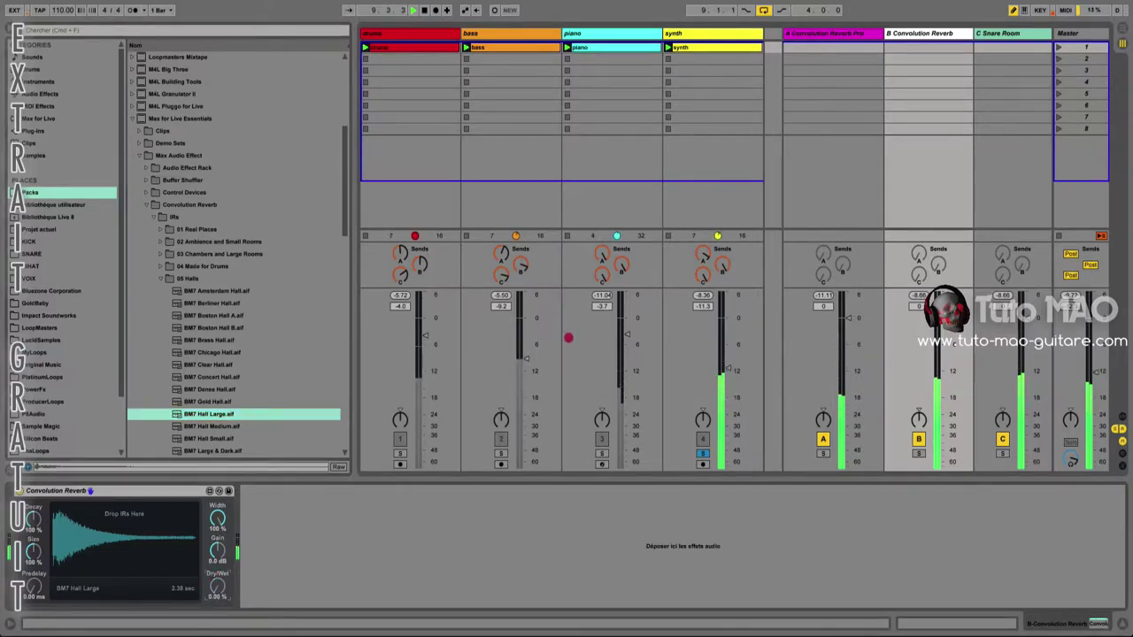
pyautogui.moveTo(217, 586); pyautogui.dragTo(216, 563)
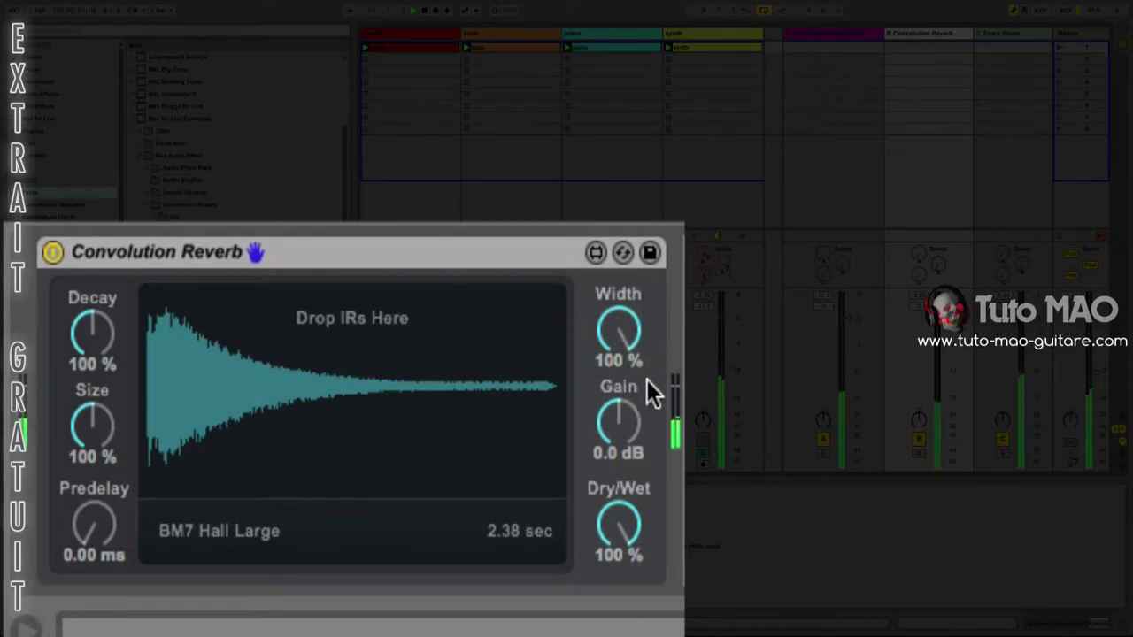
# - Raise the reverb gain to 12 dB, lower it to 8.2 dB, and return it to 0.0 dB
pyautogui.moveTo(617, 414); pyautogui.dragTo(563, 342)
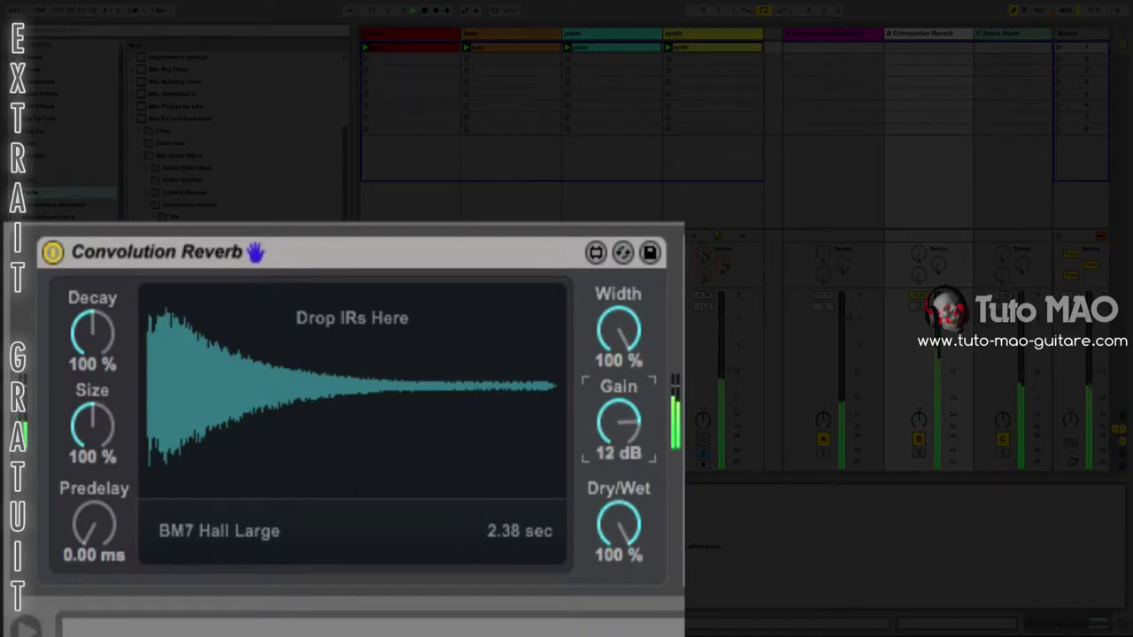
pyautogui.moveTo(564, 314); pyautogui.dragTo(564, 334)
pyautogui.click(620, 420)
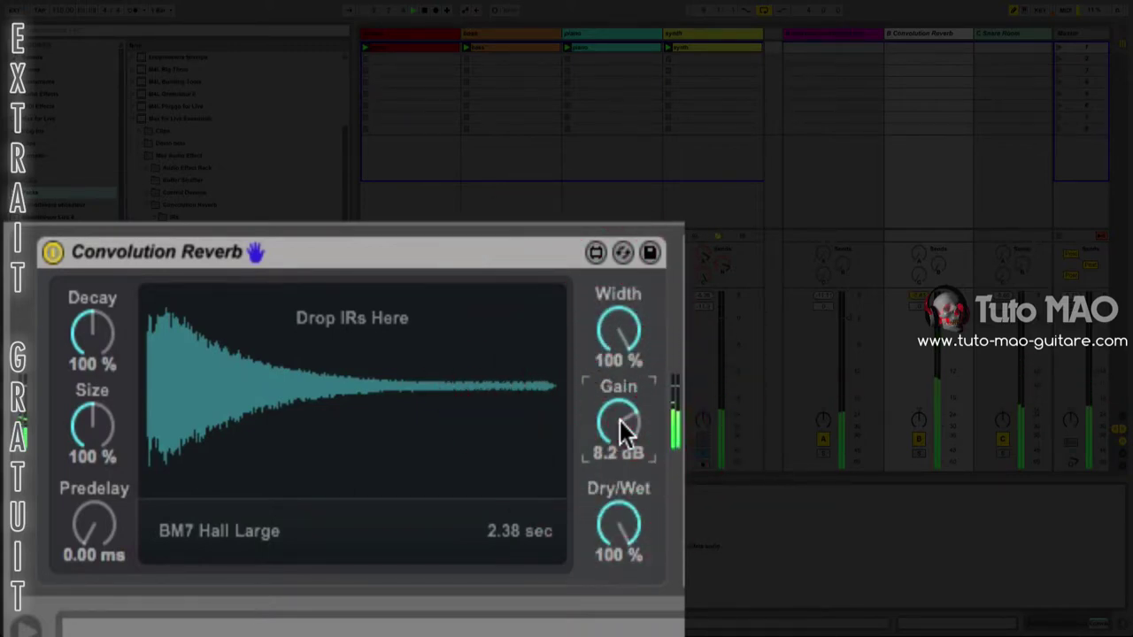
pyautogui.click(620, 421)
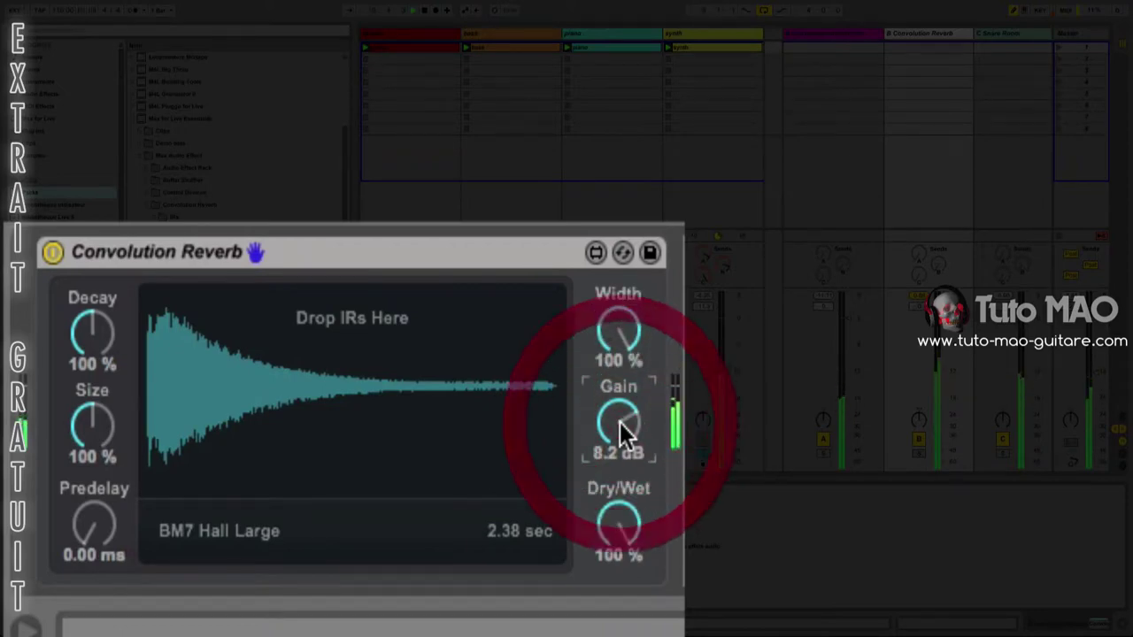
pyautogui.rightClick(619, 423)
pyautogui.click(620, 423)
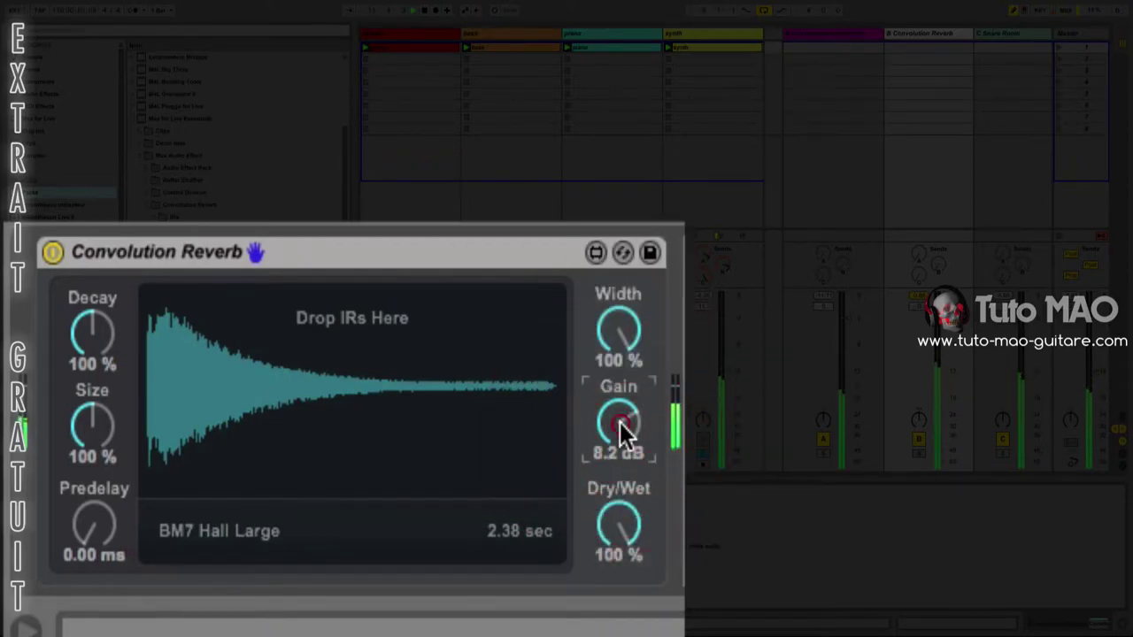
pyautogui.moveTo(619, 422); pyautogui.dragTo(606, 478)
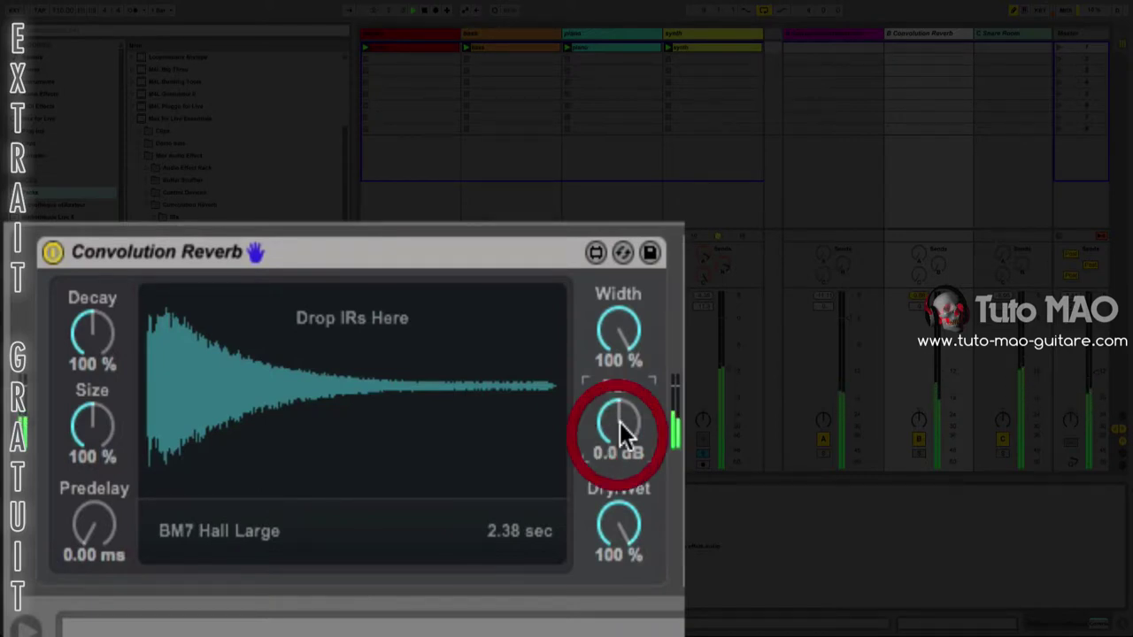
# - Reduce the reverb width to 0% and bring it back to 100%
pyautogui.click(617, 329)
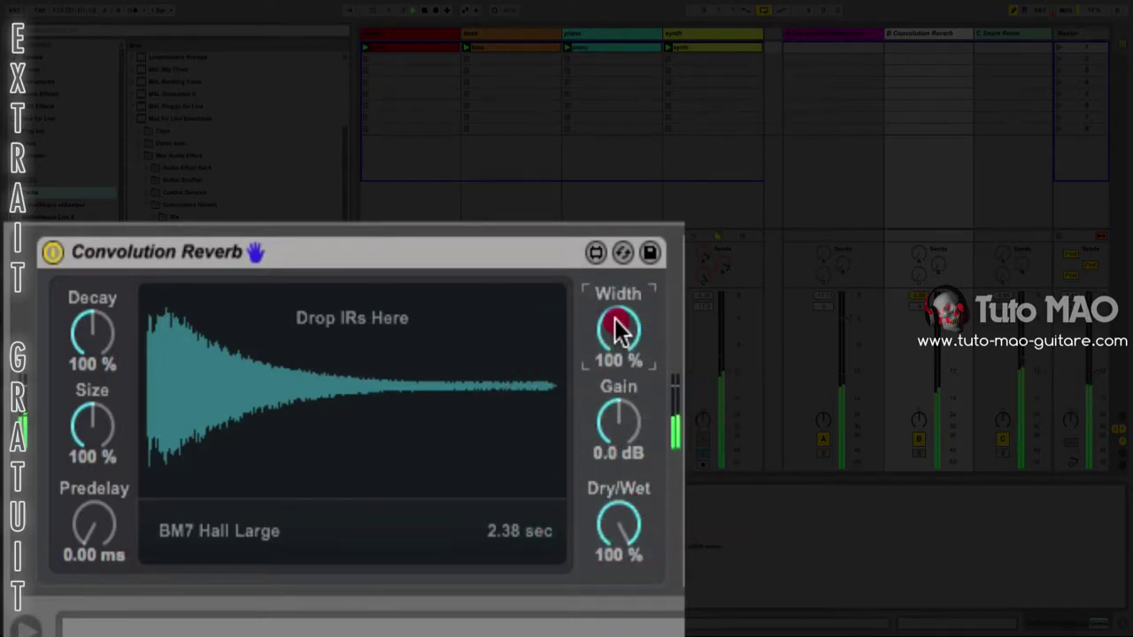
pyautogui.moveTo(618, 329)
pyautogui.mouseDown()
pyautogui.moveTo(591, 436)
pyautogui.moveTo(584, 561)
pyautogui.mouseUp()
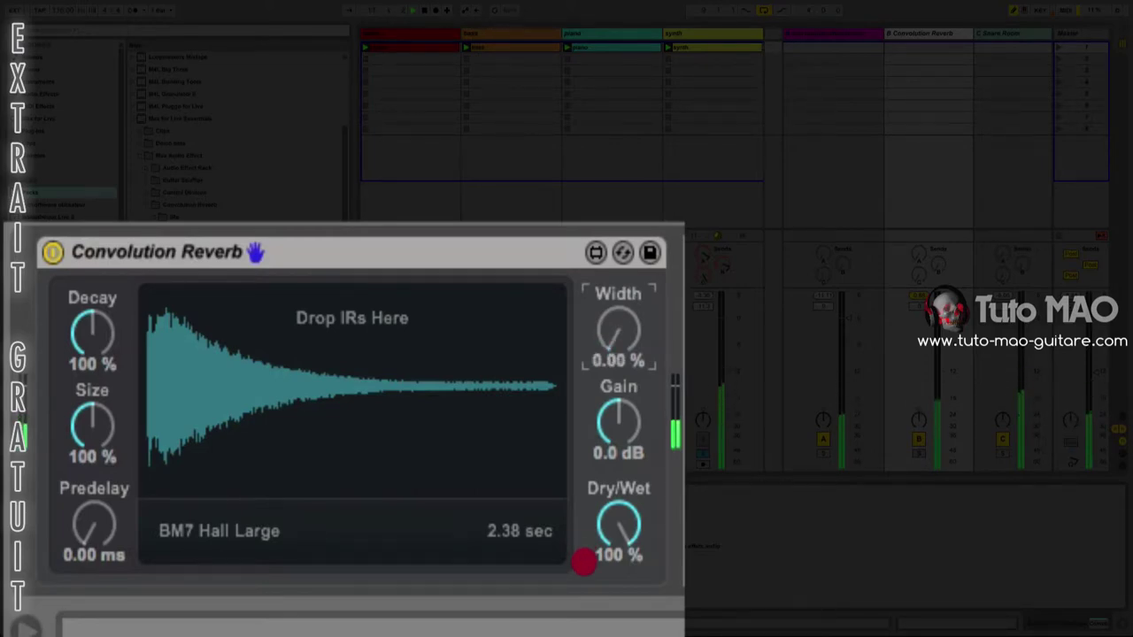
pyautogui.moveTo(584, 561); pyautogui.dragTo(582, 351)
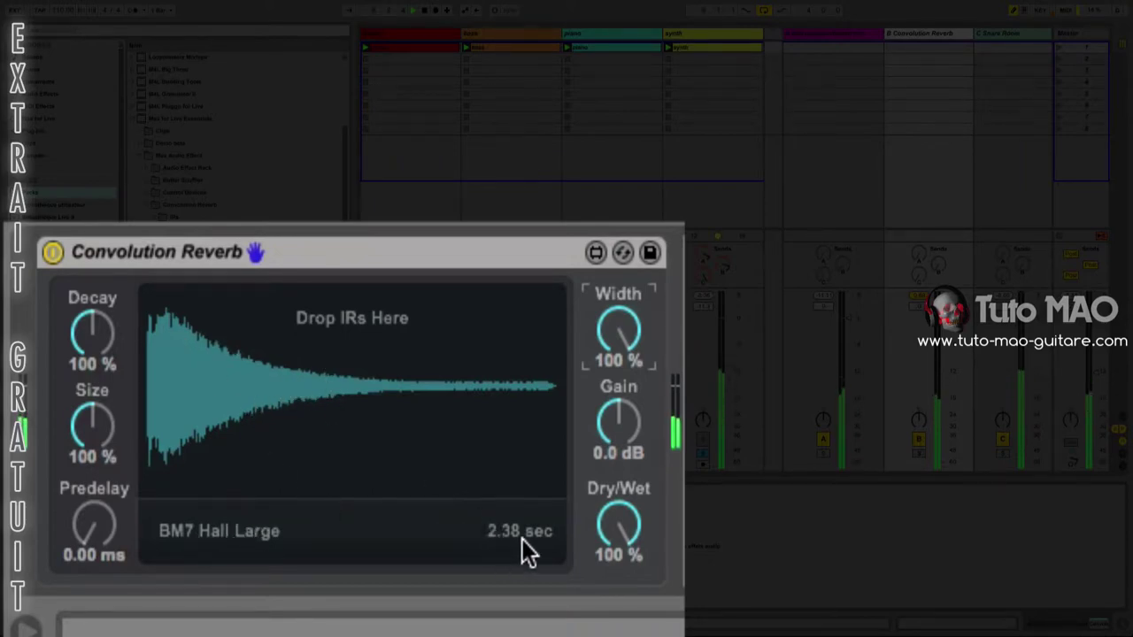
# - Sweep the reverb decay and size to hear their effect, leaving decay at 200% and size at 131%
pyautogui.moveTo(92, 328); pyautogui.dragTo(83, 202)
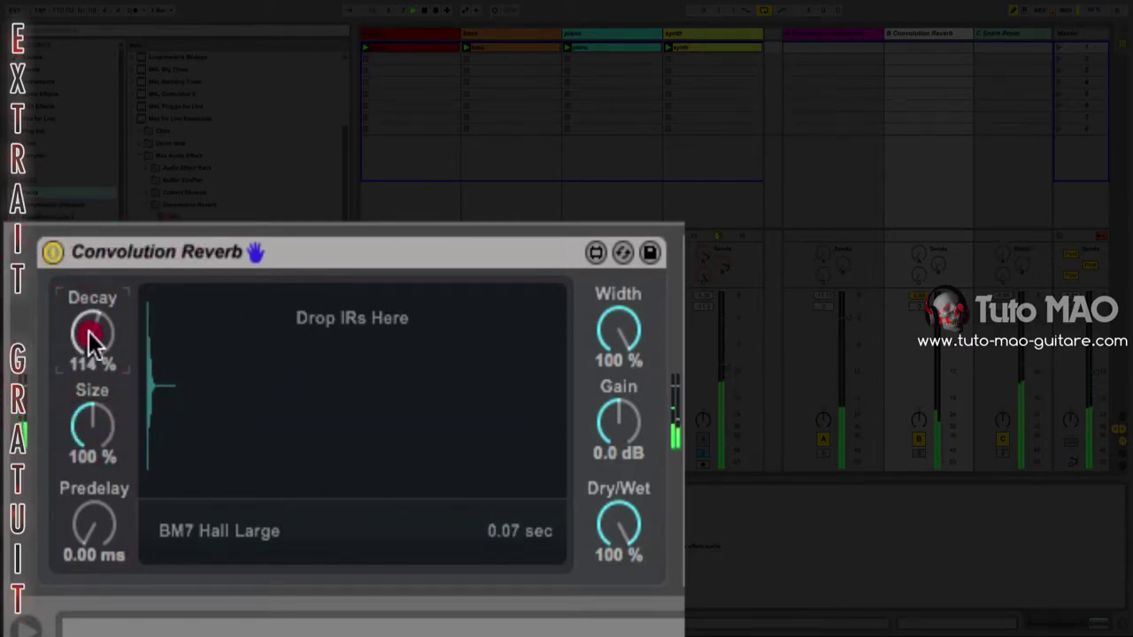
pyautogui.moveTo(89, 333)
pyautogui.mouseDown()
pyautogui.moveTo(83, 301)
pyautogui.moveTo(100, 288)
pyautogui.moveTo(89, 357)
pyautogui.moveTo(89, 338)
pyautogui.mouseUp()
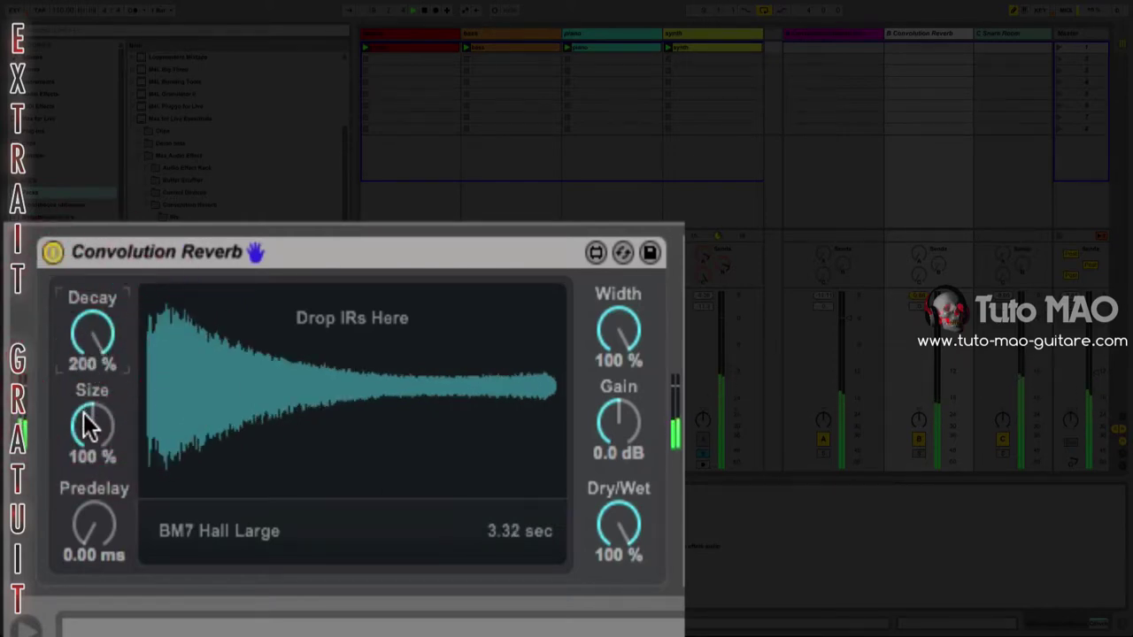
pyautogui.moveTo(85, 420); pyautogui.dragTo(89, 354)
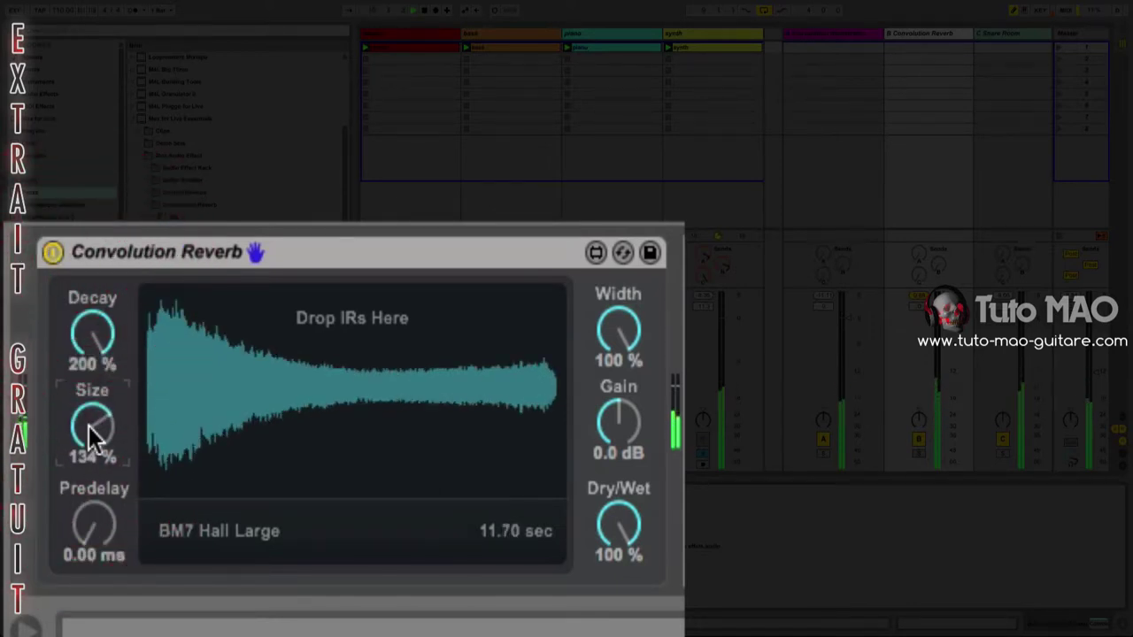
pyautogui.moveTo(89, 426); pyautogui.dragTo(92, 338)
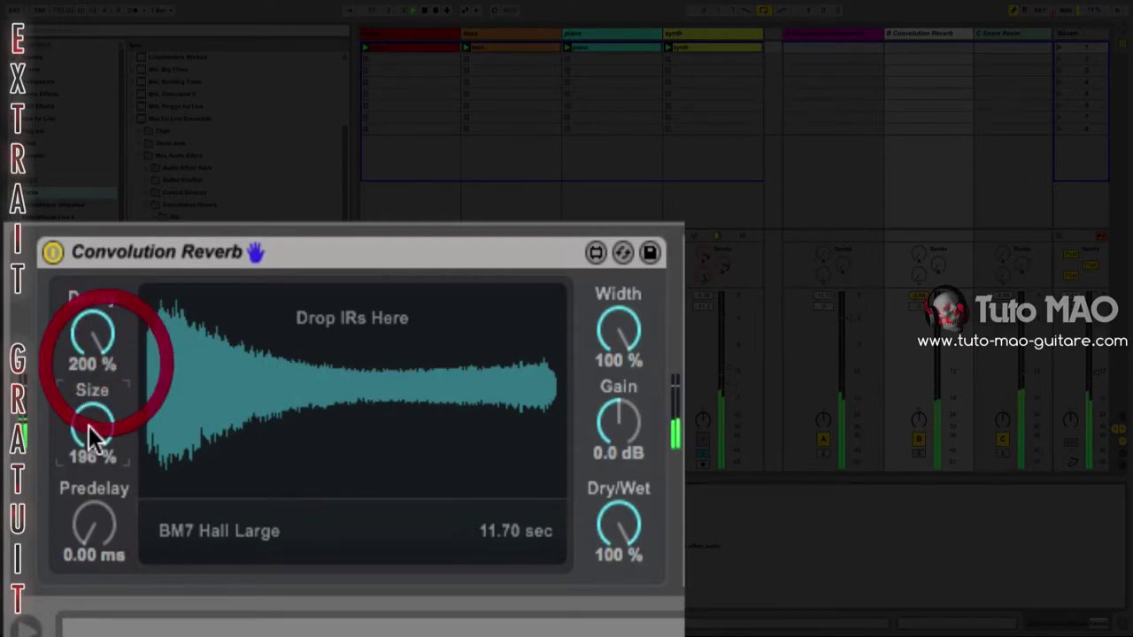
pyautogui.click(92, 427)
pyautogui.moveTo(92, 426); pyautogui.dragTo(90, 478)
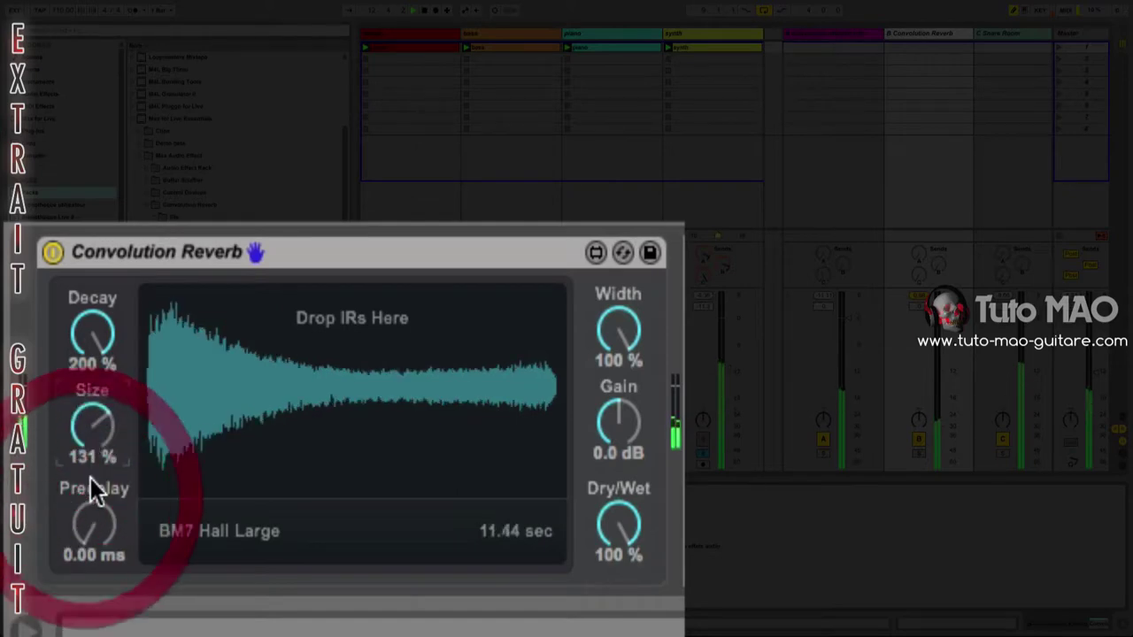
# - Raise the reverb predelay to 200 ms
pyautogui.moveTo(90, 527); pyautogui.dragTo(76, 425)
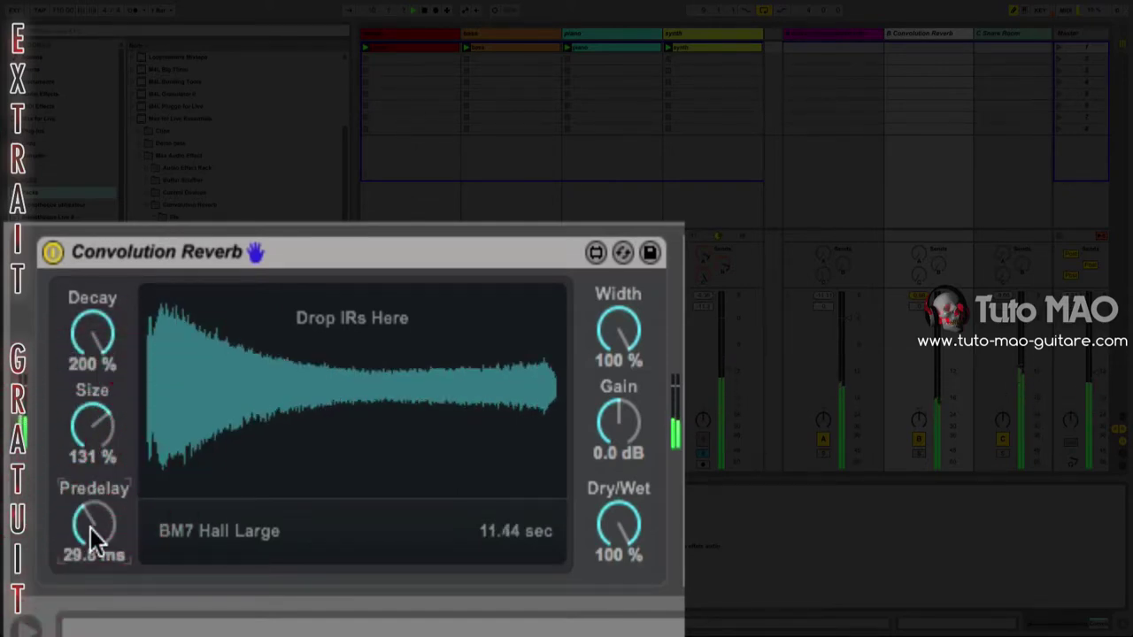
pyautogui.moveTo(90, 529); pyautogui.dragTo(111, 359)
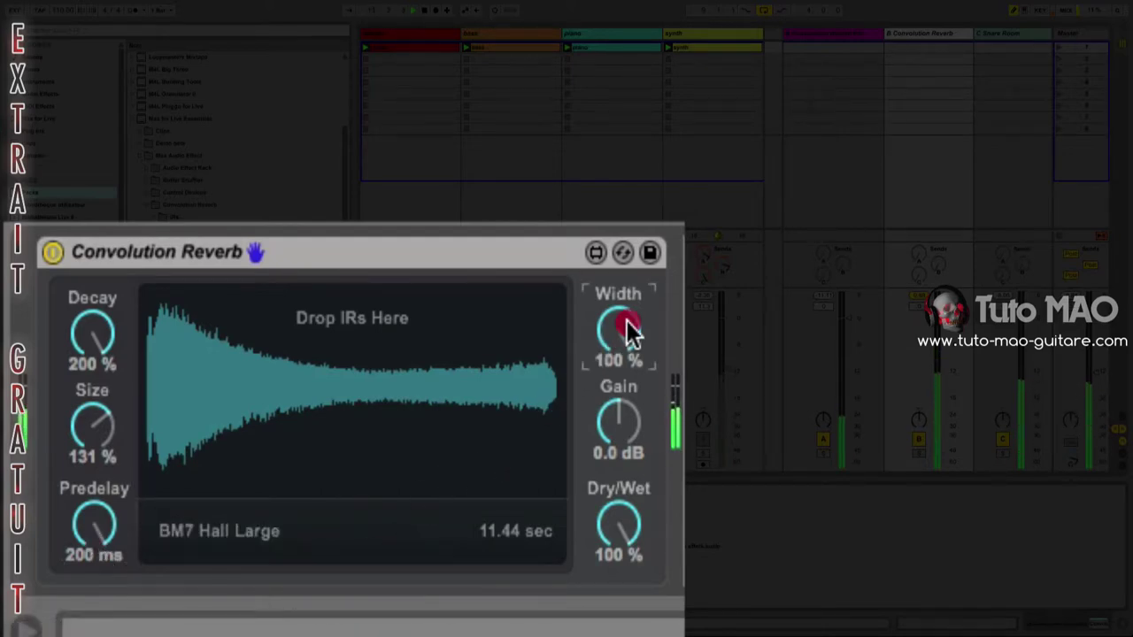
# - Set the reverb width to 0%, decay to 90.3% and size to 83.0%, and reduce the predelay
pyautogui.moveTo(627, 320); pyautogui.dragTo(555, 564)
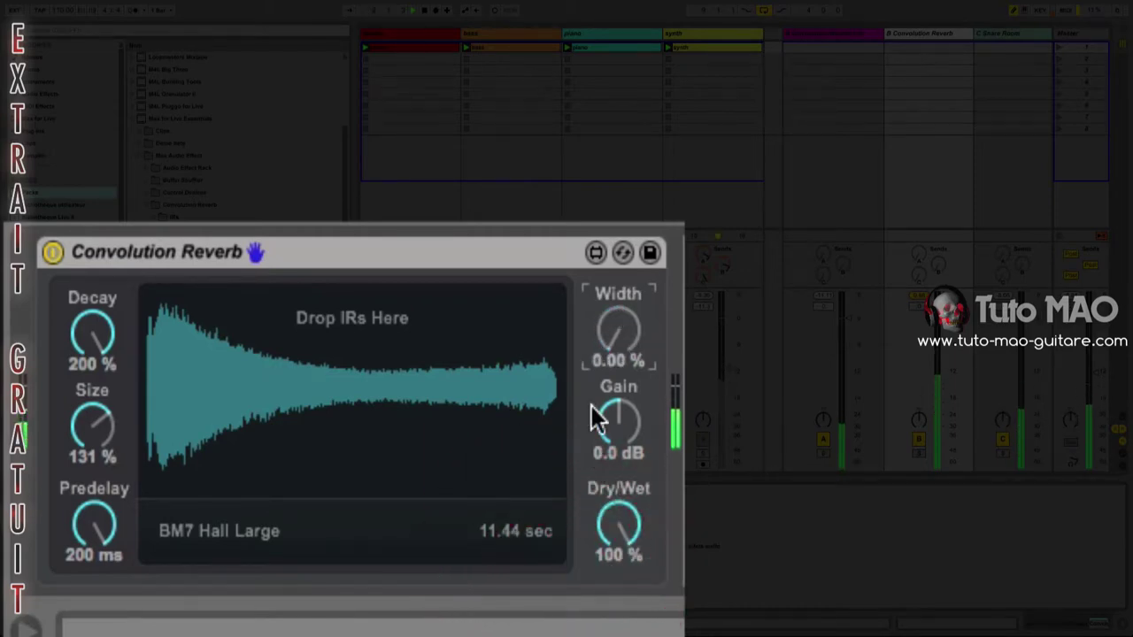
pyautogui.moveTo(94, 335); pyautogui.dragTo(48, 485)
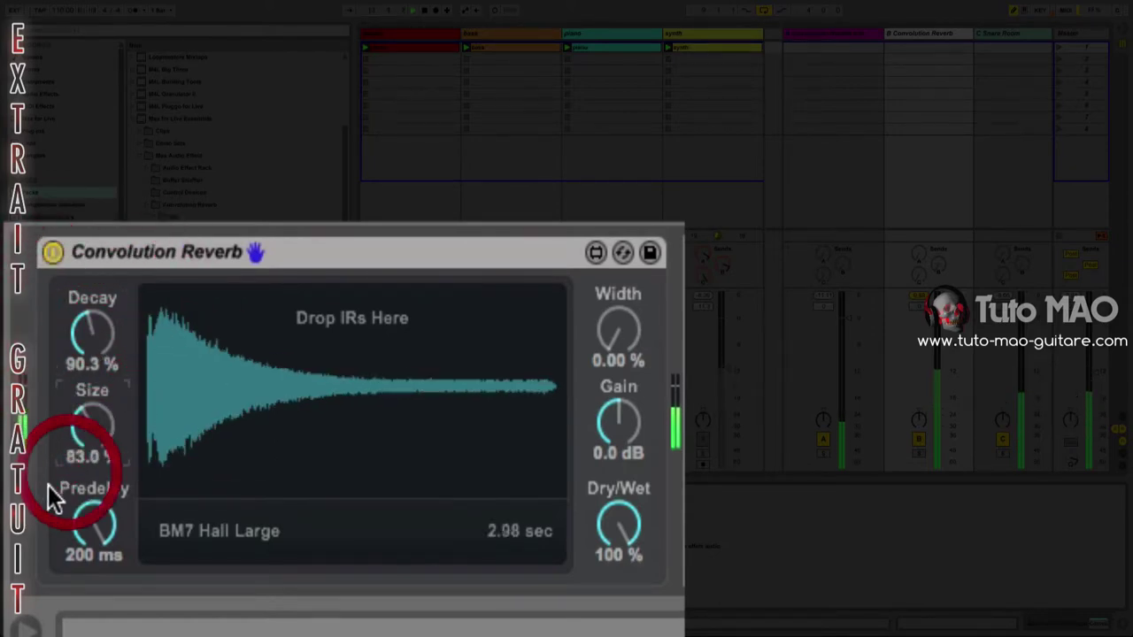
pyautogui.moveTo(94, 515); pyautogui.dragTo(64, 604)
pyautogui.moveTo(101, 522); pyautogui.dragTo(92, 501)
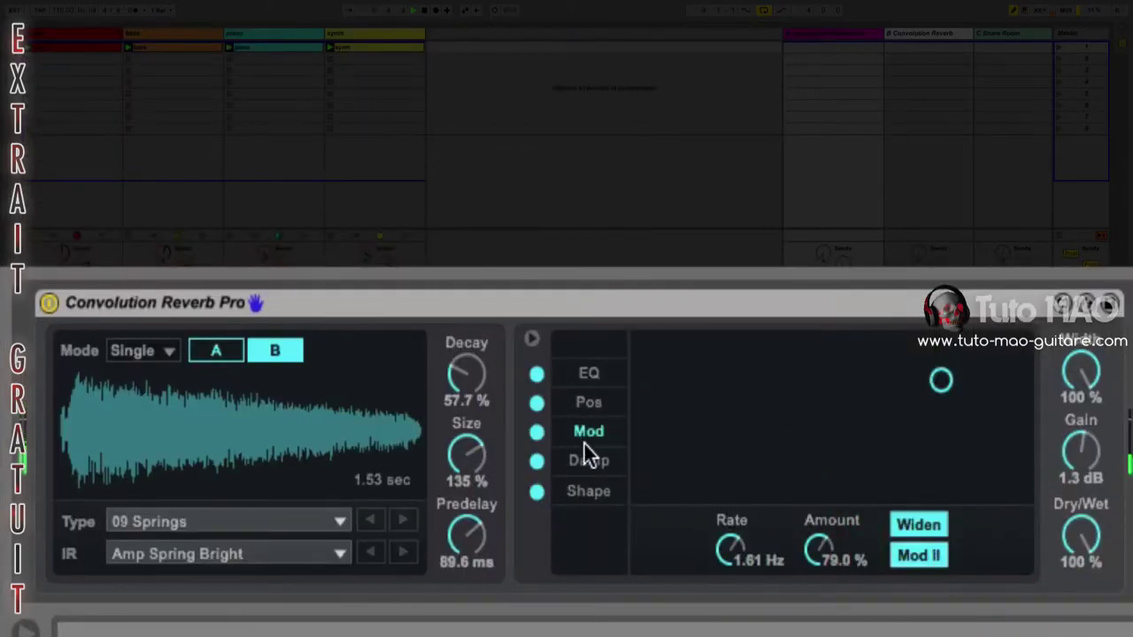
# - Reshape the Damp curve by lowering point 1, moving point 2 to a higher frequency, and setting point 3 to 8.09 kHz with 174% decay
pyautogui.click(587, 458)
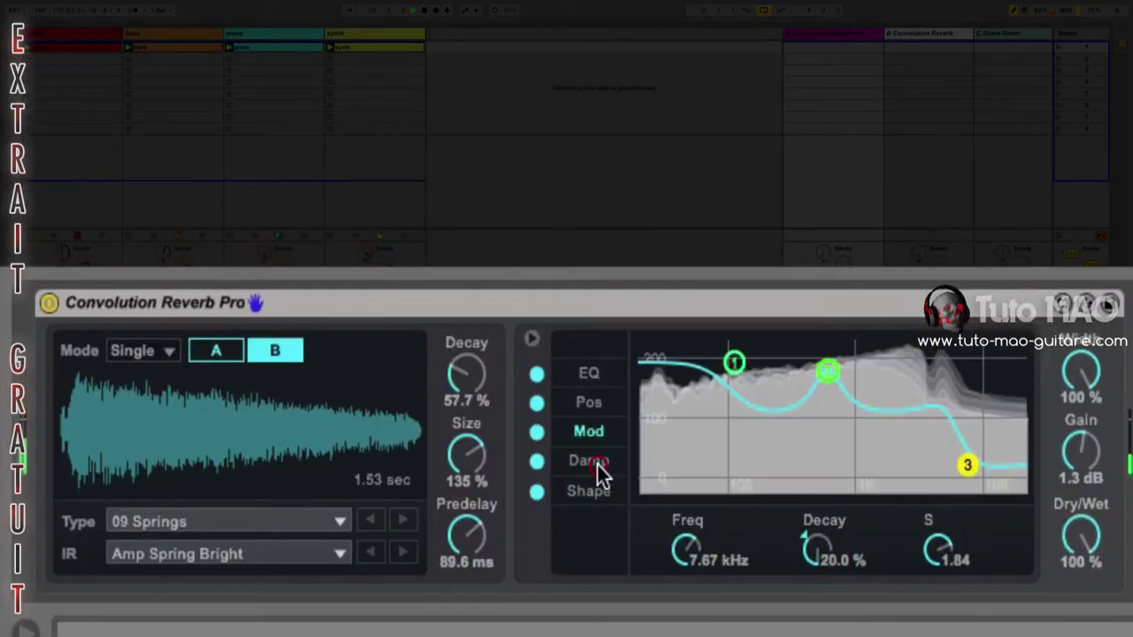
pyautogui.moveTo(735, 362); pyautogui.dragTo(723, 426)
pyautogui.moveTo(825, 374); pyautogui.dragTo(889, 392)
pyautogui.moveTo(962, 465); pyautogui.dragTo(974, 377)
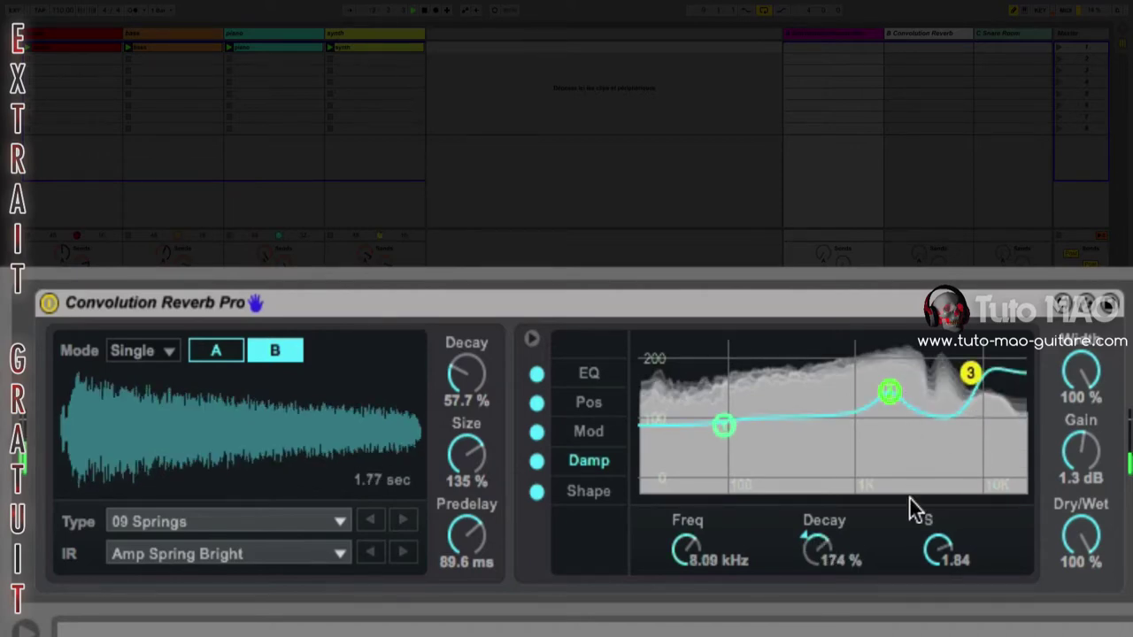
# - In the Shape settings, set Cascade to 0%, Early to 53.5%, Length to 81.3%, Fade In to 194 ms and Fade Out to 201 ms
pyautogui.click(572, 491)
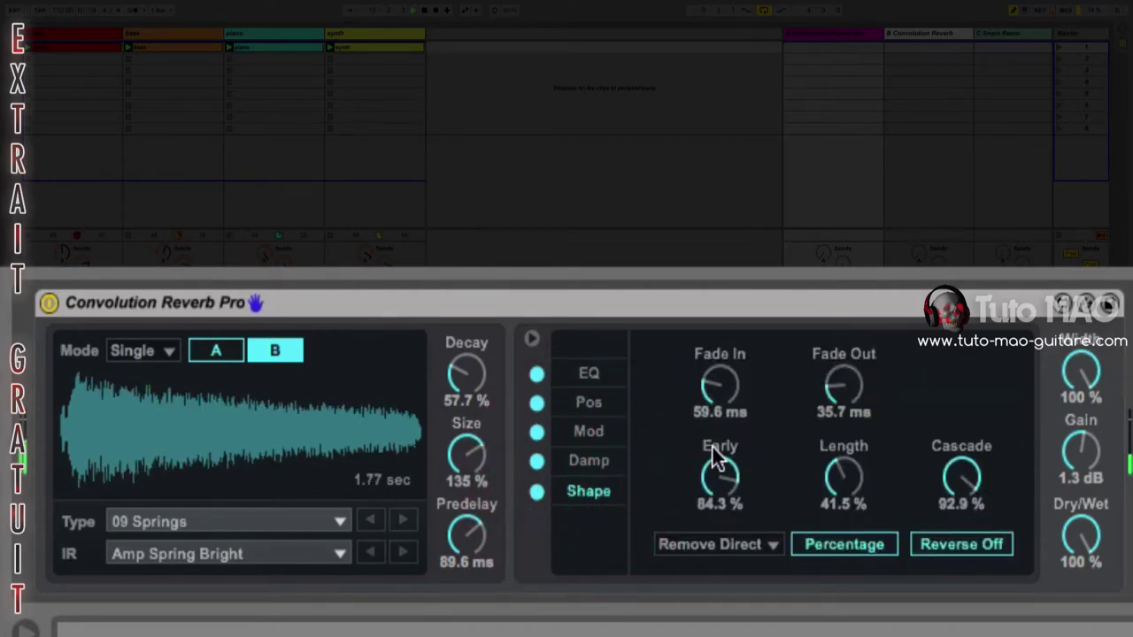
pyautogui.moveTo(971, 481); pyautogui.dragTo(938, 616)
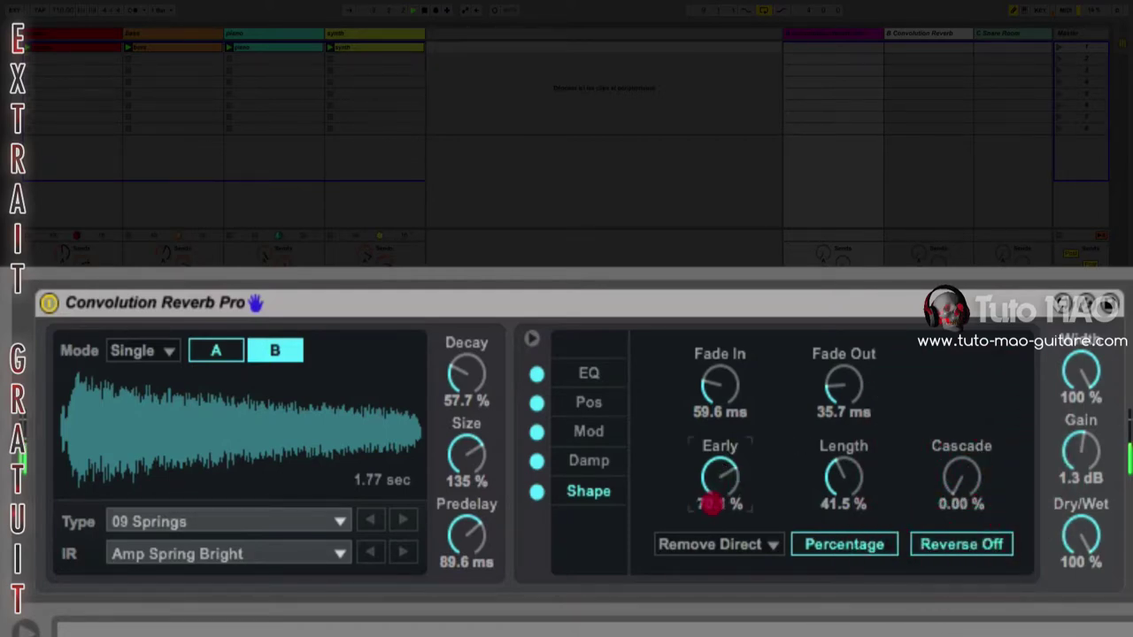
pyautogui.moveTo(717, 385); pyautogui.dragTo(716, 357)
pyautogui.moveTo(842, 385); pyautogui.dragTo(843, 385)
pyautogui.moveTo(842, 334); pyautogui.dragTo(842, 323)
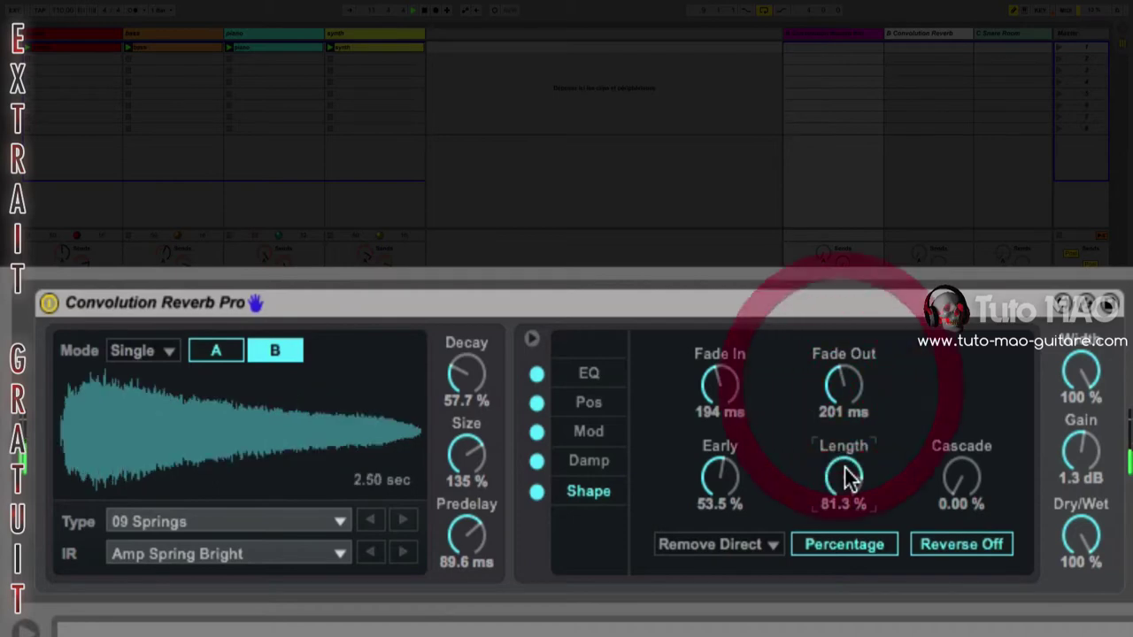
# - Set the trim mode to Remove Onset, and give impulse response A a 99.2 ms Fade In and a 377 ms Fade Out
pyautogui.click(740, 542)
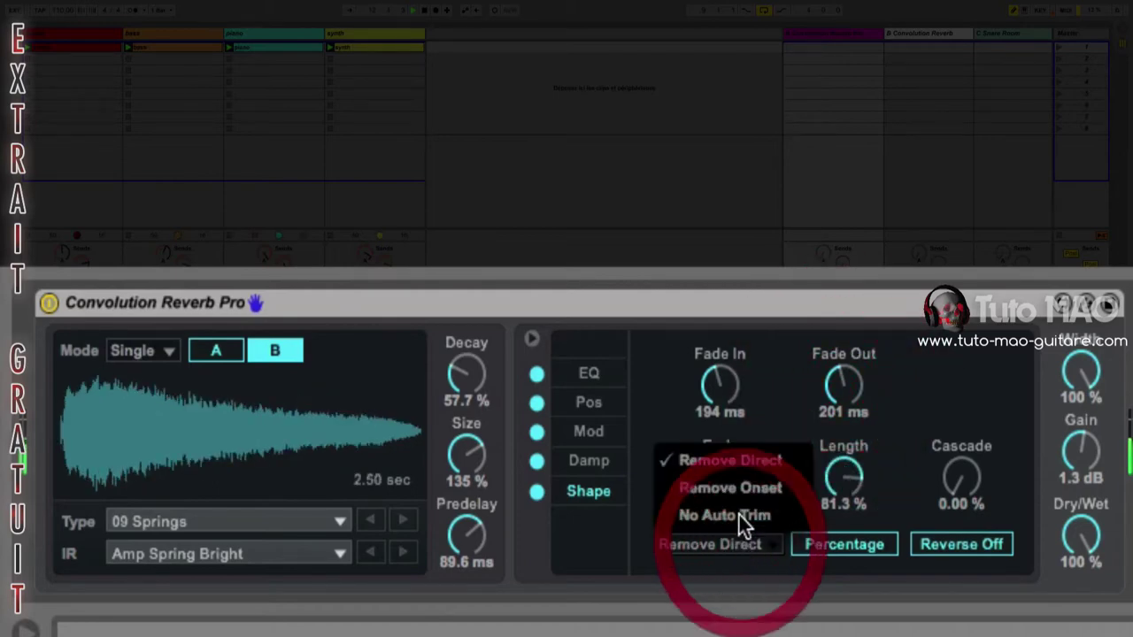
pyautogui.click(743, 493)
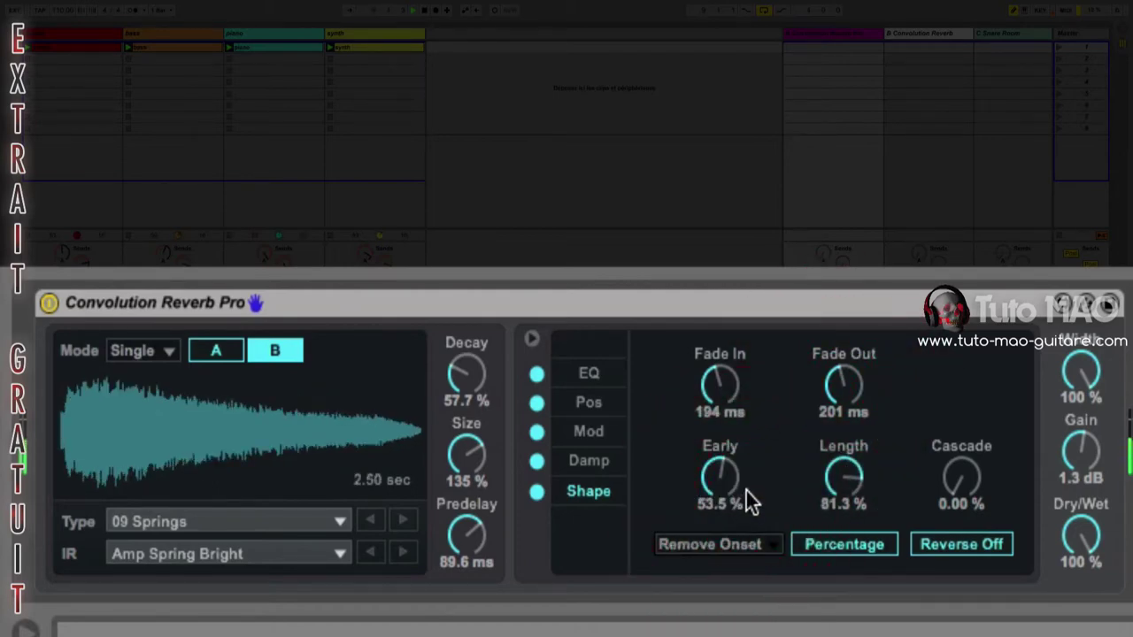
pyautogui.click(217, 351)
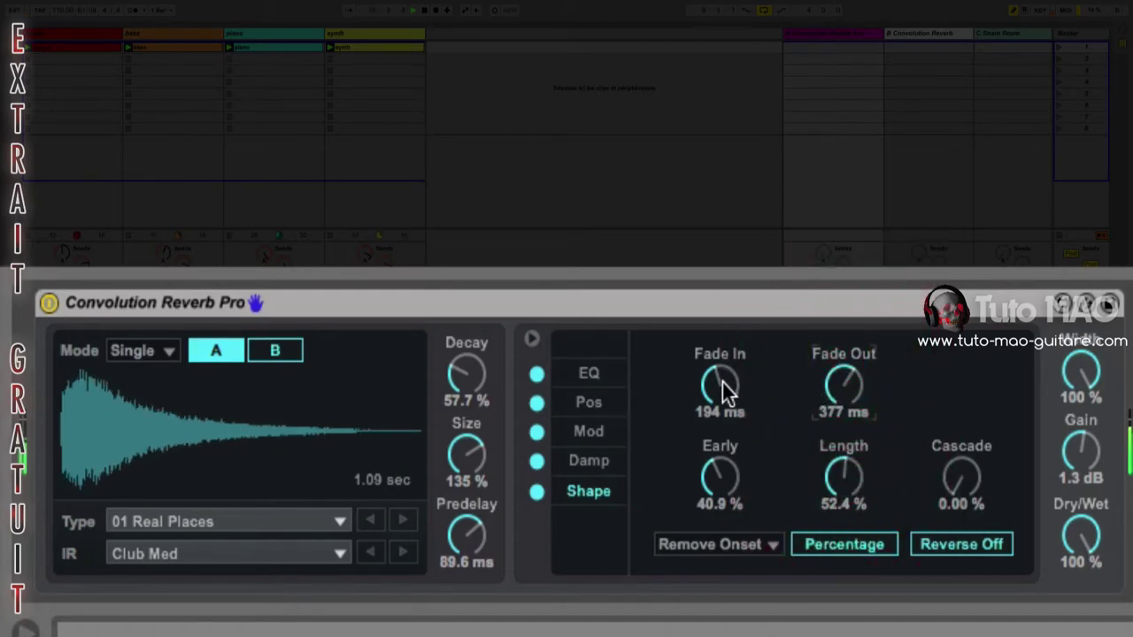
pyautogui.moveTo(723, 382); pyautogui.dragTo(724, 418)
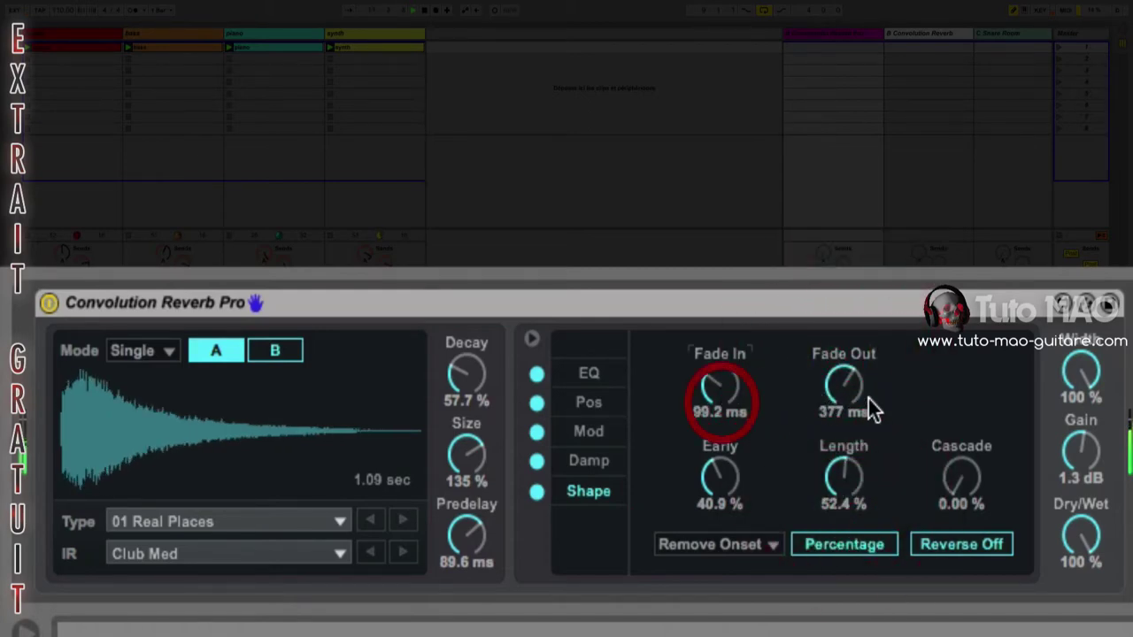
# - Reverse impulse response A and set Length to 33.7%, Early to 24.4%, Size to 90.4% and Predelay to 41.7 ms
pyautogui.click(964, 545)
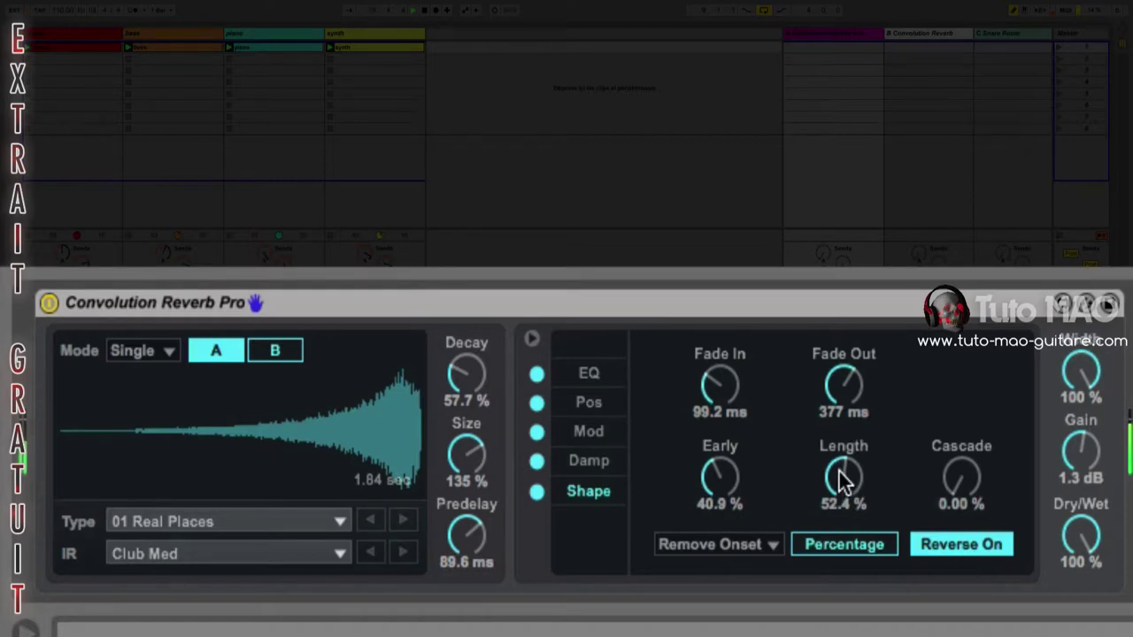
pyautogui.moveTo(840, 469); pyautogui.dragTo(835, 503)
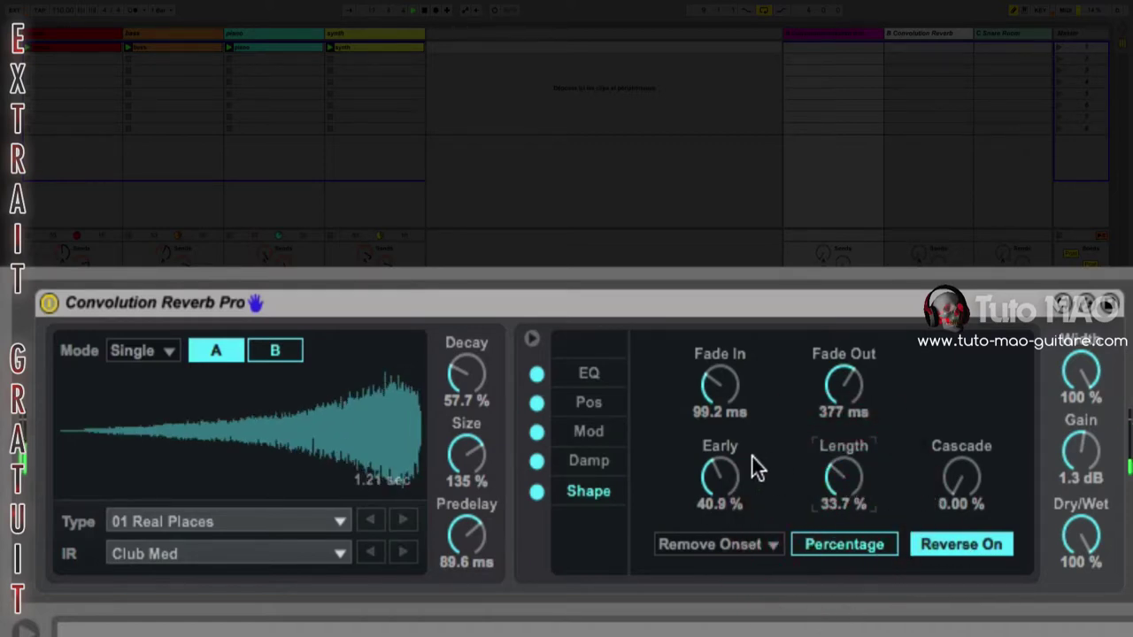
pyautogui.moveTo(727, 474); pyautogui.dragTo(721, 509)
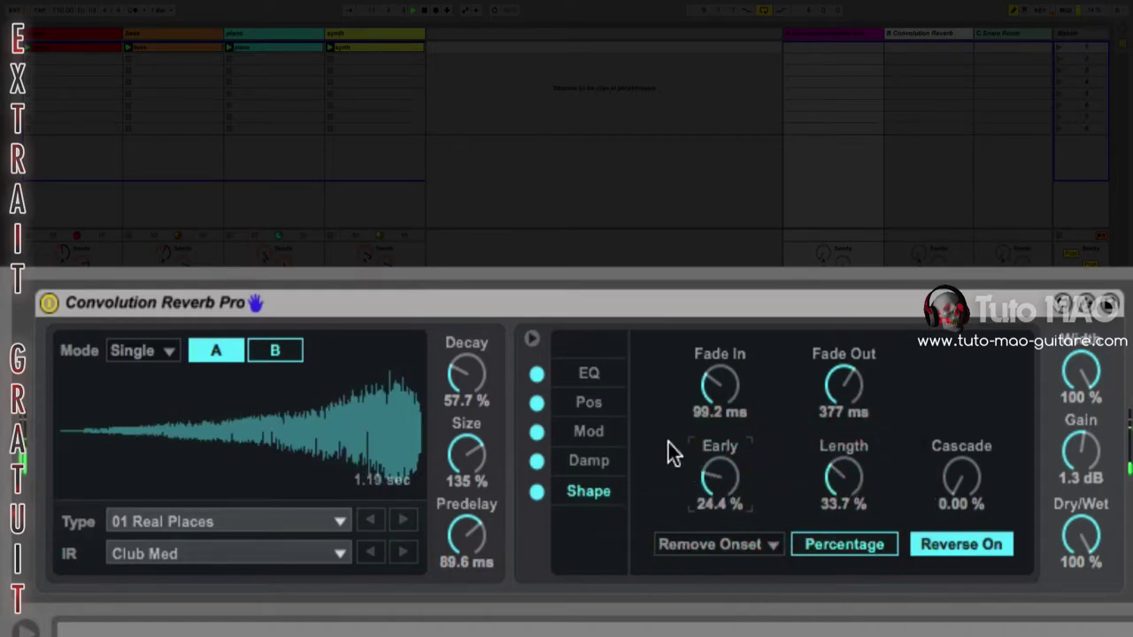
pyautogui.moveTo(470, 451); pyautogui.dragTo(454, 479)
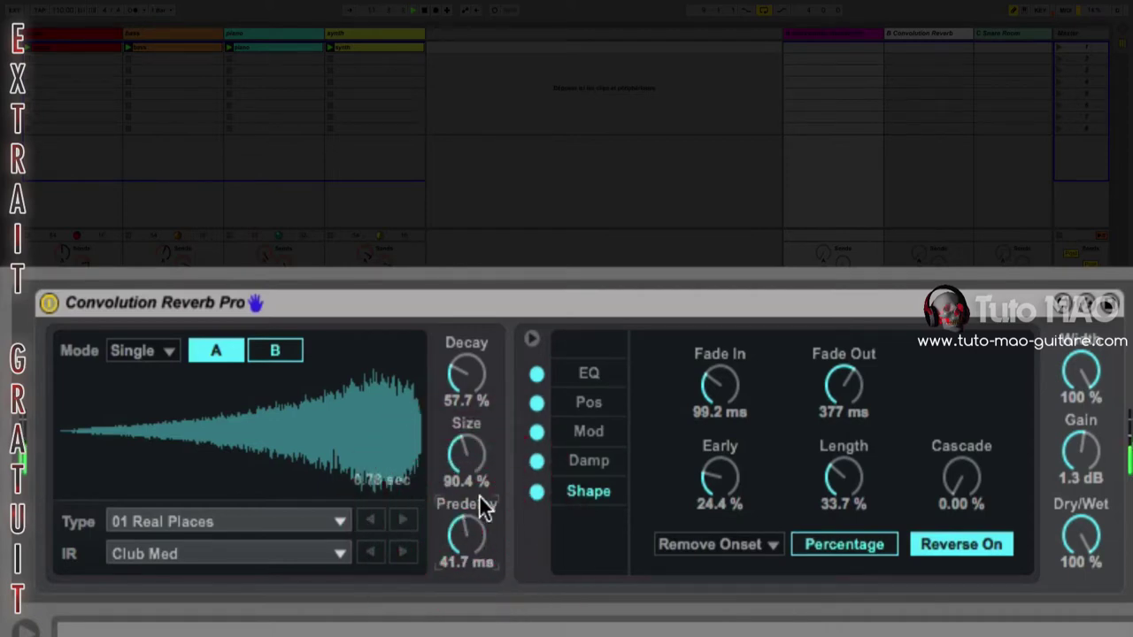
# - Bypass Convolution Reverb Pro and reactivate it to compare the sound, ending with playback stopped
pyautogui.press('f')
pyautogui.press('f')
pyautogui.click(47, 303)
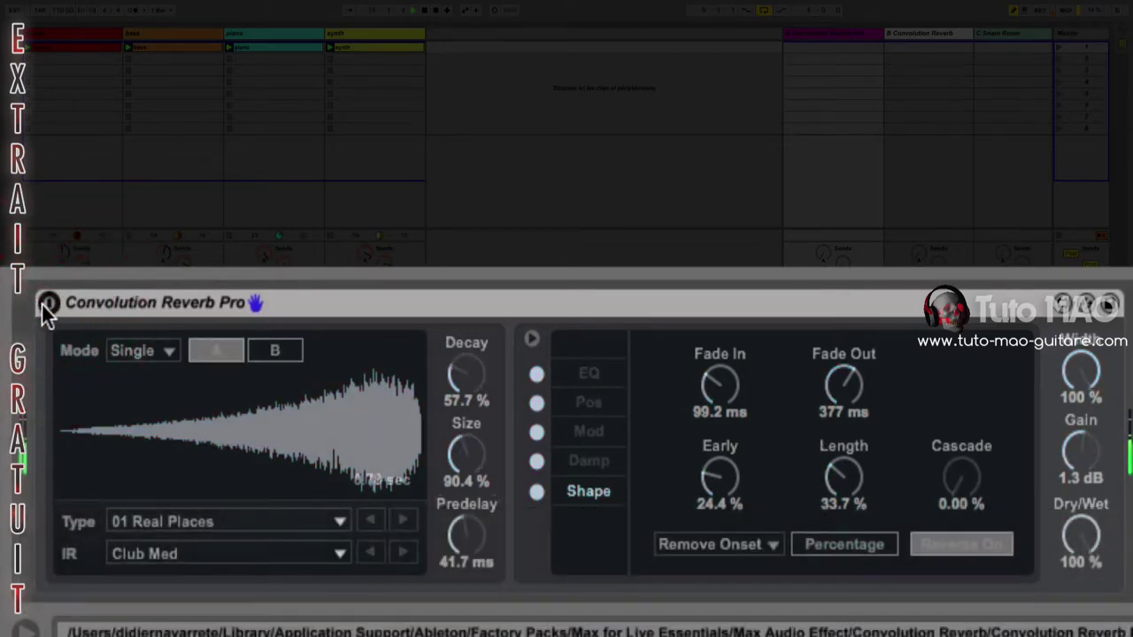
pyautogui.click(44, 303)
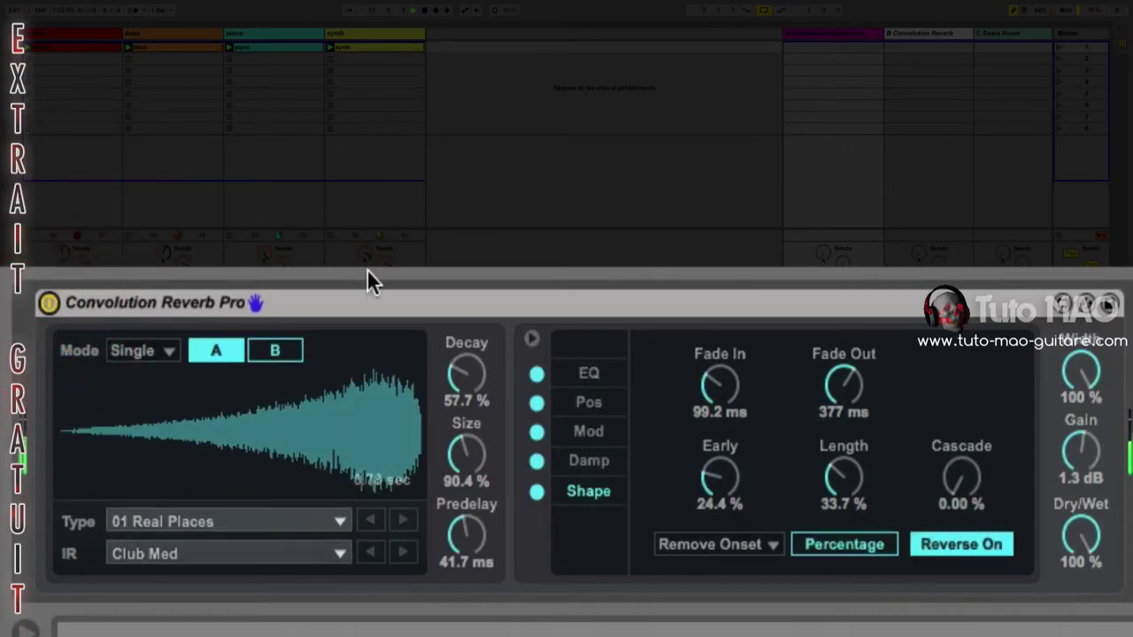
pyautogui.click(633, 308)
pyautogui.press('space')
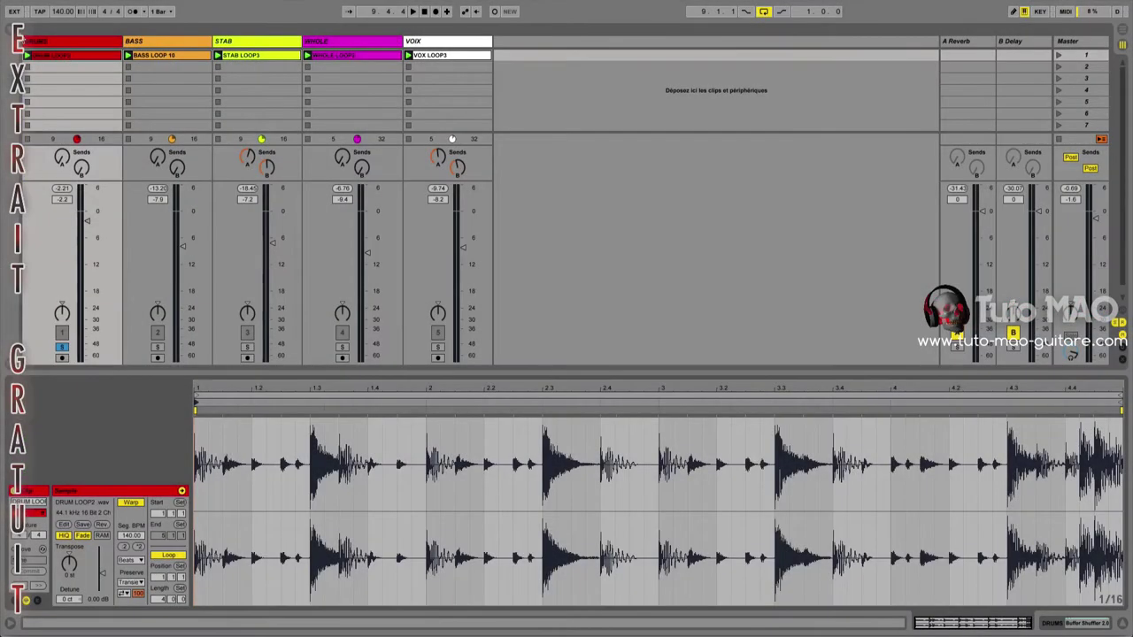
# - Review the Max Audio Effect devices in the browser, then hide it and display the DRUMS track's devices
pyautogui.click(18, 22)
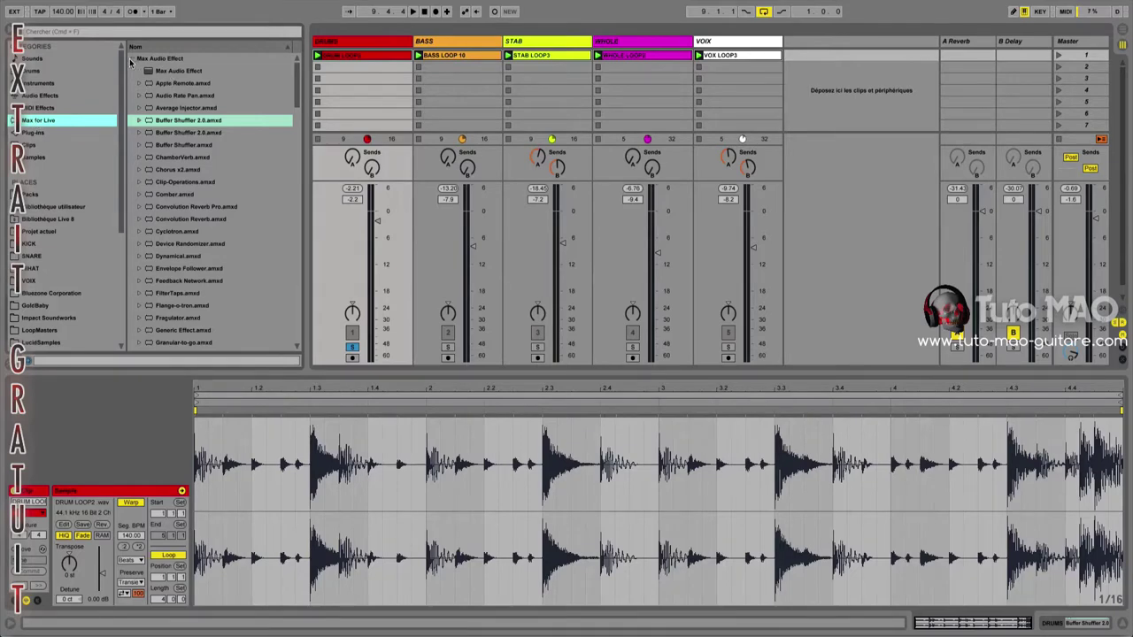
pyautogui.click(131, 59)
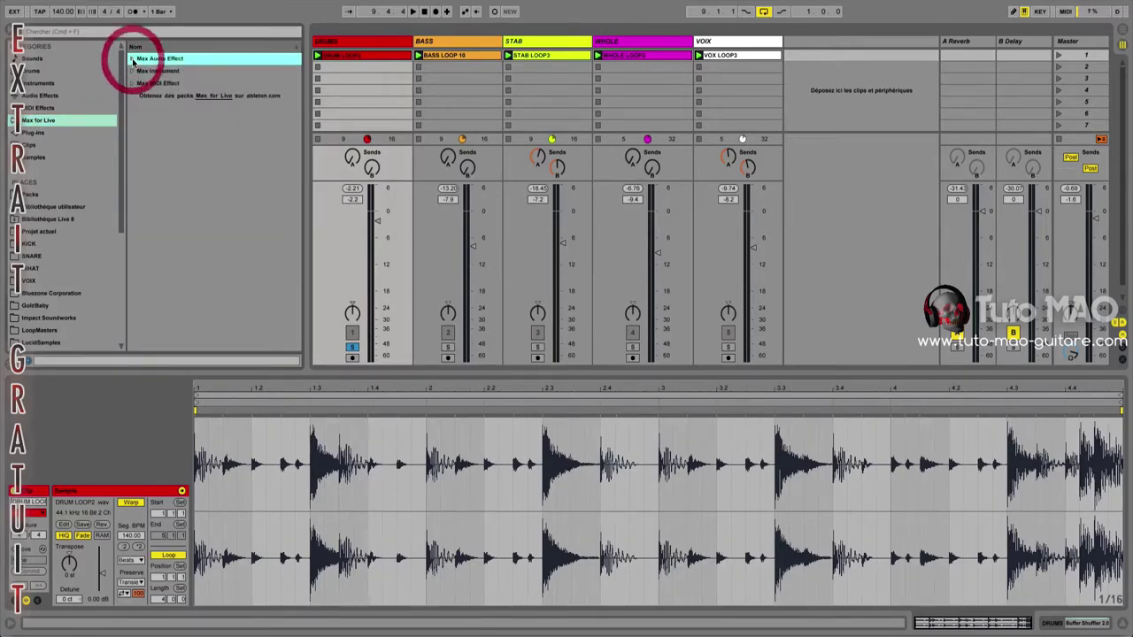
pyautogui.click(132, 59)
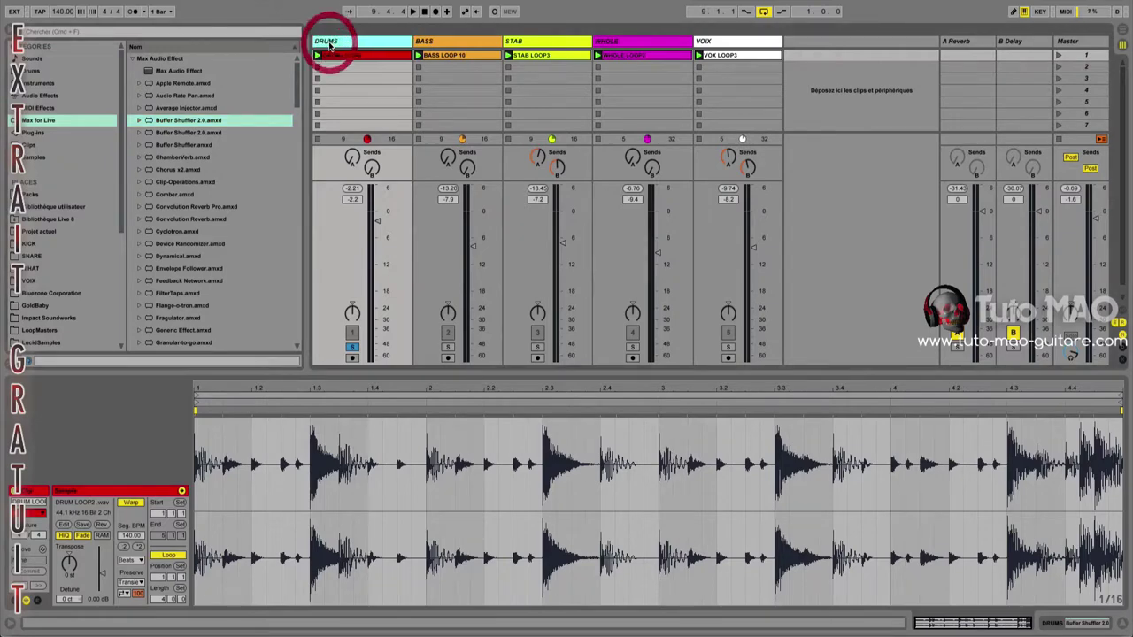
pyautogui.click(6, 32)
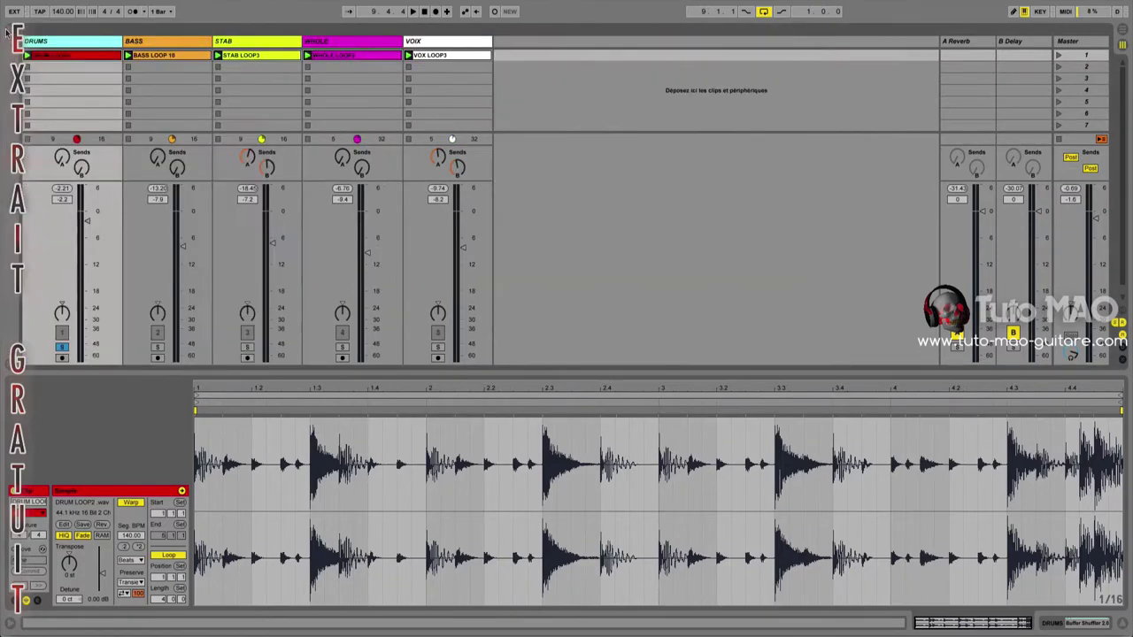
pyautogui.click(78, 44)
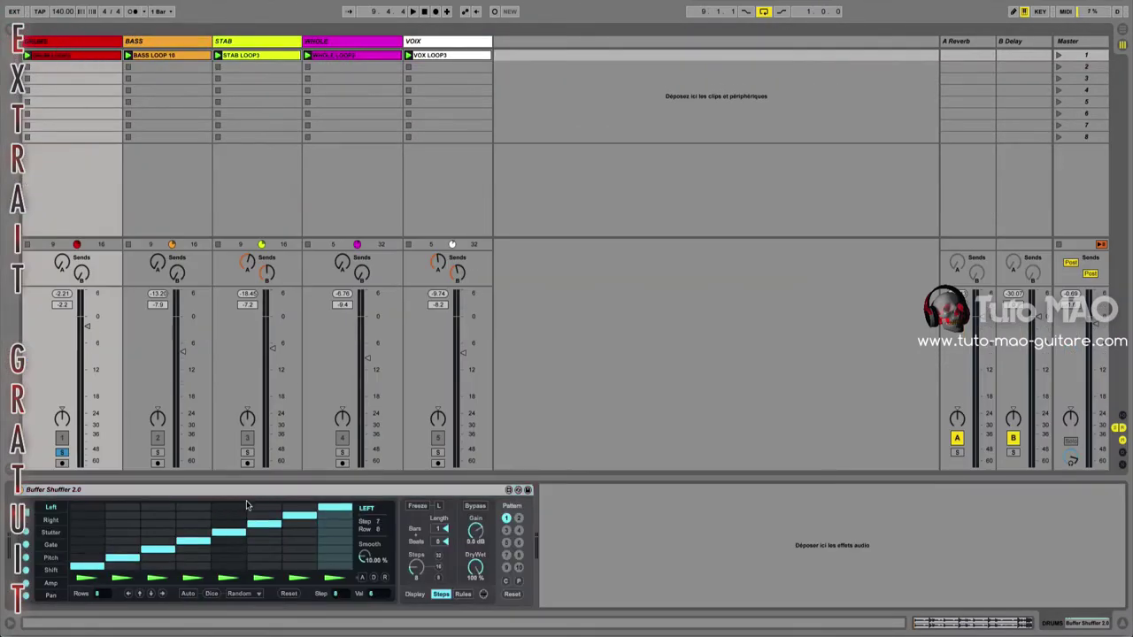
# - Compare the drum loop with Buffer Shuffler 2.0 bypassed and active, and examine the drum clip's waveform
pyautogui.click(21, 490)
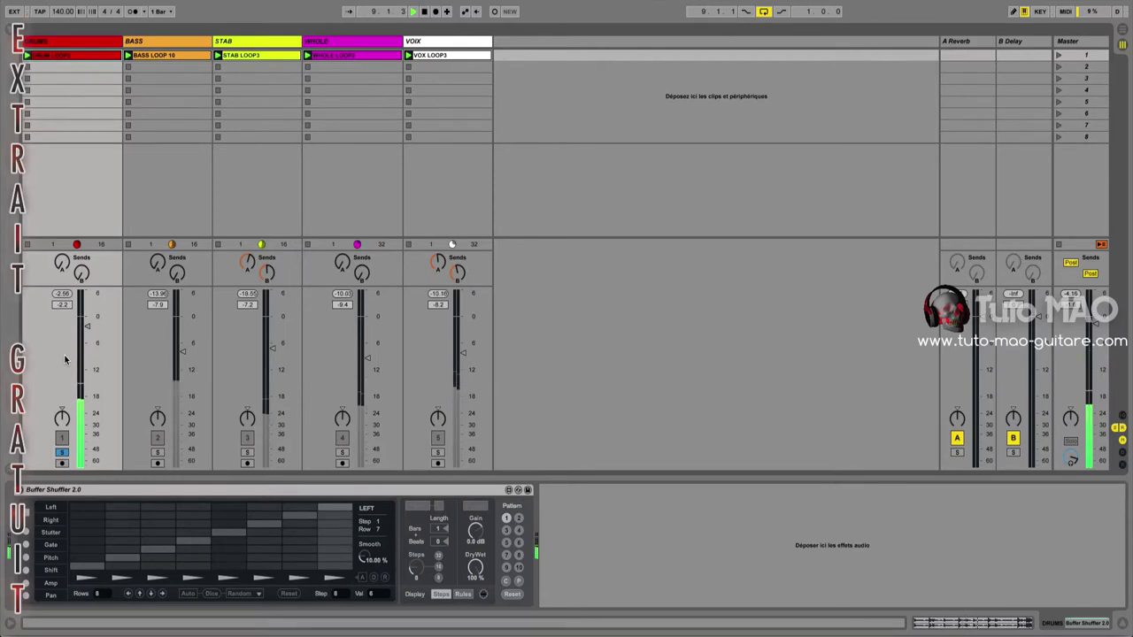
pyautogui.click(21, 490)
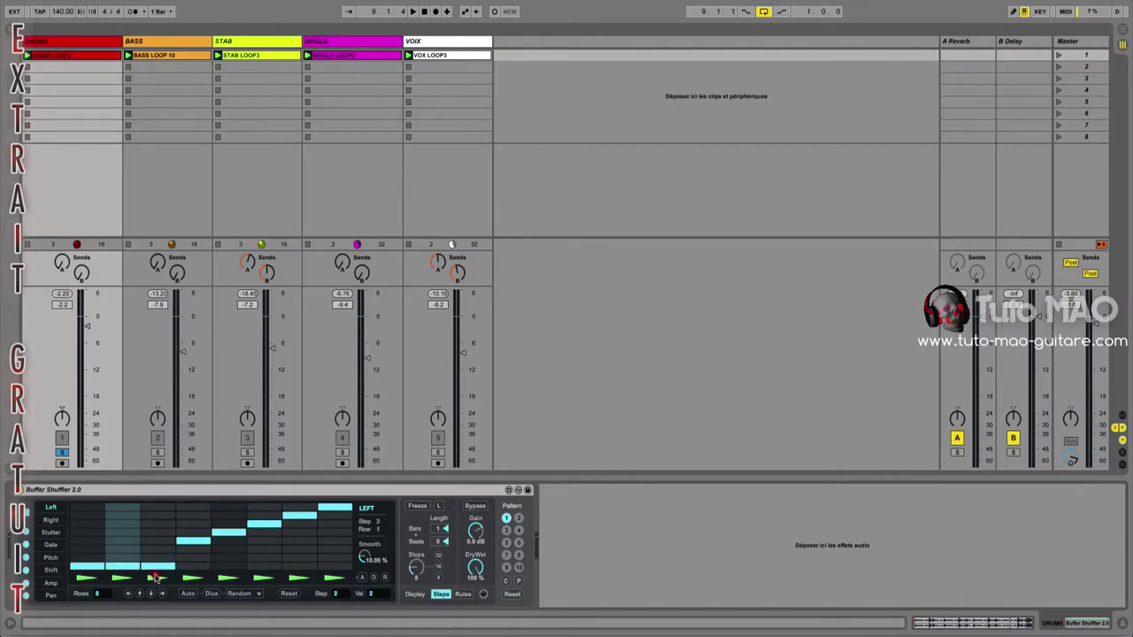
pyautogui.doubleClick(83, 54)
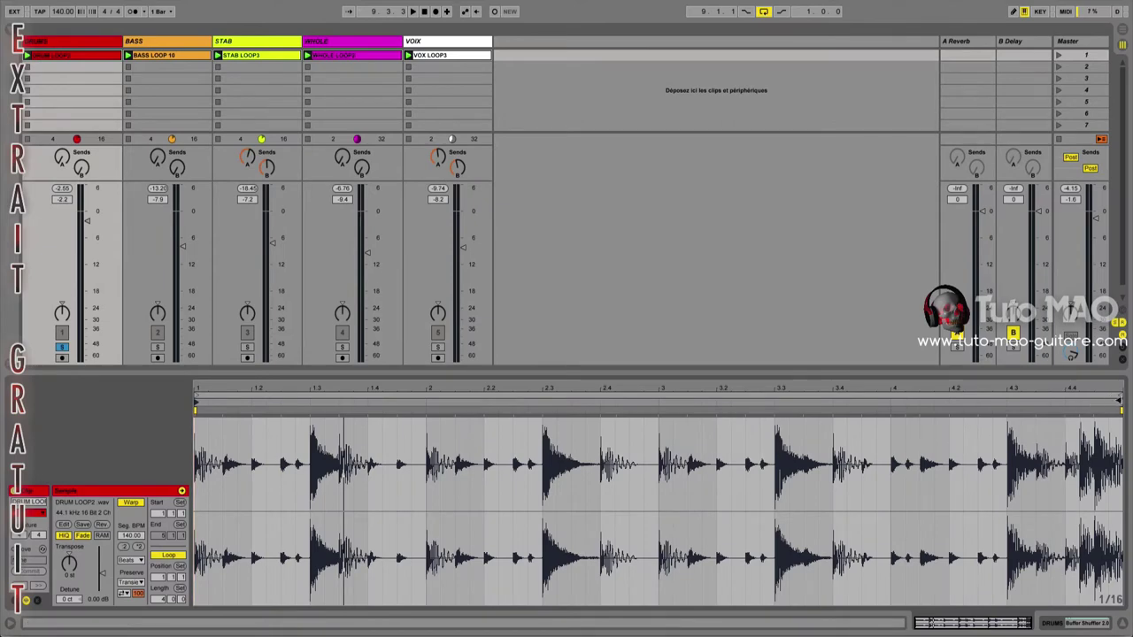
pyautogui.moveTo(1122, 398); pyautogui.dragTo(448, 360)
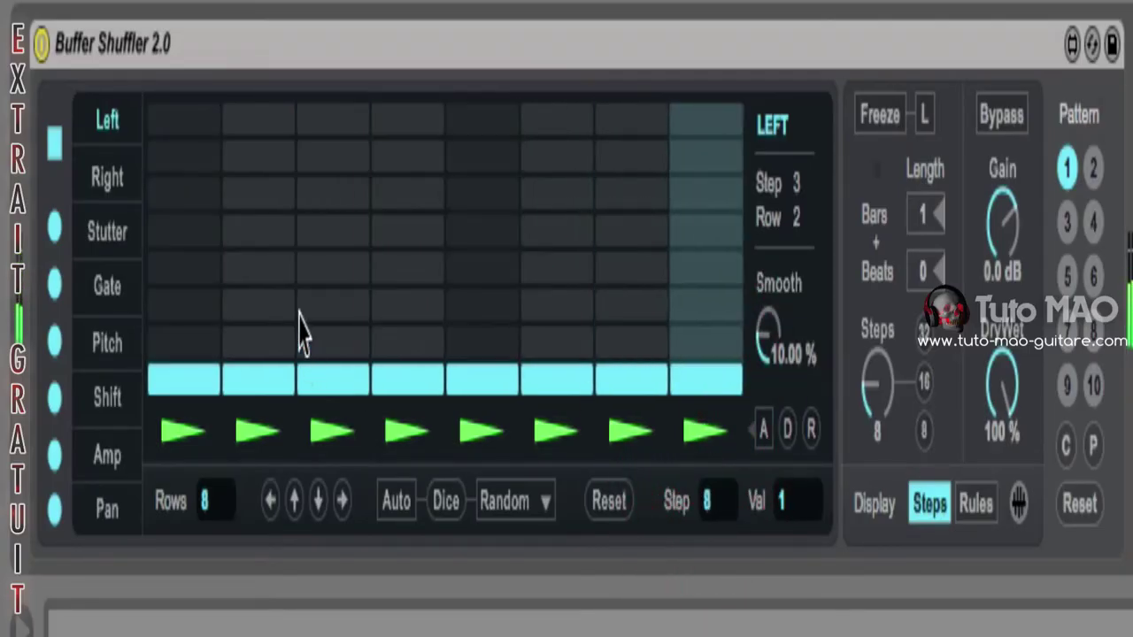
# - Place all eight steps of Buffer Shuffler's Left pattern on row 2
pyautogui.click(180, 354)
pyautogui.moveTo(180, 342)
pyautogui.mouseDown()
pyautogui.moveTo(471, 421)
pyautogui.moveTo(640, 353)
pyautogui.moveTo(408, 325)
pyautogui.moveTo(359, 336)
pyautogui.moveTo(422, 359)
pyautogui.moveTo(687, 359)
pyautogui.moveTo(663, 354)
pyautogui.mouseUp()
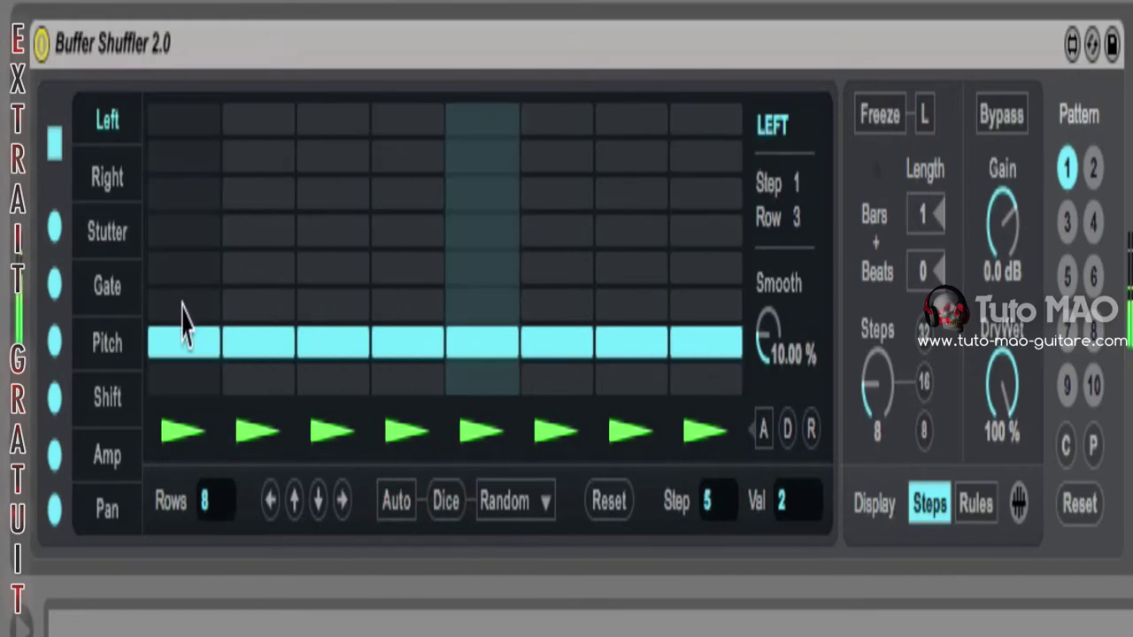
# - Alternate the Left pattern, with the odd steps on row 1 and the even steps on row 2
pyautogui.moveTo(182, 316)
pyautogui.mouseDown()
pyautogui.moveTo(336, 328)
pyautogui.moveTo(293, 313)
pyautogui.moveTo(549, 341)
pyautogui.moveTo(619, 286)
pyautogui.moveTo(684, 329)
pyautogui.moveTo(672, 283)
pyautogui.moveTo(425, 296)
pyautogui.moveTo(270, 269)
pyautogui.moveTo(203, 283)
pyautogui.moveTo(203, 270)
pyautogui.moveTo(213, 250)
pyautogui.moveTo(356, 233)
pyautogui.moveTo(513, 232)
pyautogui.moveTo(652, 203)
pyautogui.moveTo(676, 218)
pyautogui.moveTo(649, 216)
pyautogui.moveTo(689, 184)
pyautogui.moveTo(380, 232)
pyautogui.moveTo(253, 192)
pyautogui.moveTo(200, 189)
pyautogui.moveTo(407, 192)
pyautogui.moveTo(298, 156)
pyautogui.moveTo(185, 162)
pyautogui.moveTo(682, 164)
pyautogui.moveTo(678, 126)
pyautogui.moveTo(398, 139)
pyautogui.moveTo(186, 105)
pyautogui.moveTo(200, 379)
pyautogui.moveTo(440, 454)
pyautogui.moveTo(733, 412)
pyautogui.moveTo(323, 389)
pyautogui.moveTo(270, 380)
pyautogui.moveTo(266, 337)
pyautogui.mouseUp()
pyautogui.moveTo(389, 381); pyautogui.dragTo(394, 343)
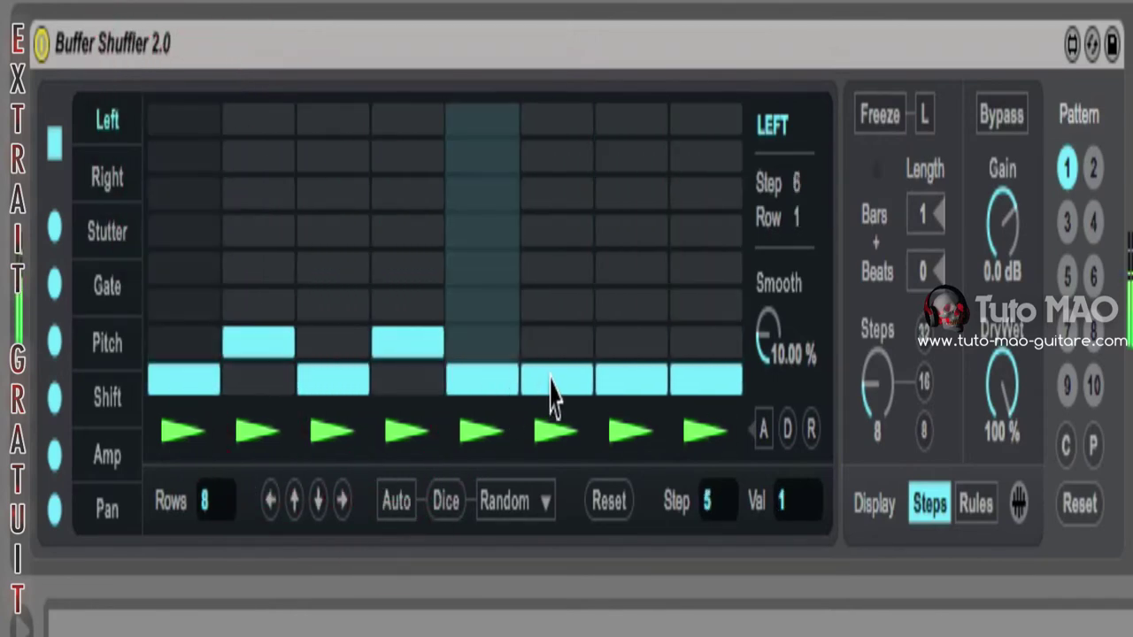
pyautogui.moveTo(552, 390); pyautogui.dragTo(556, 354)
pyautogui.moveTo(634, 390); pyautogui.dragTo(633, 354)
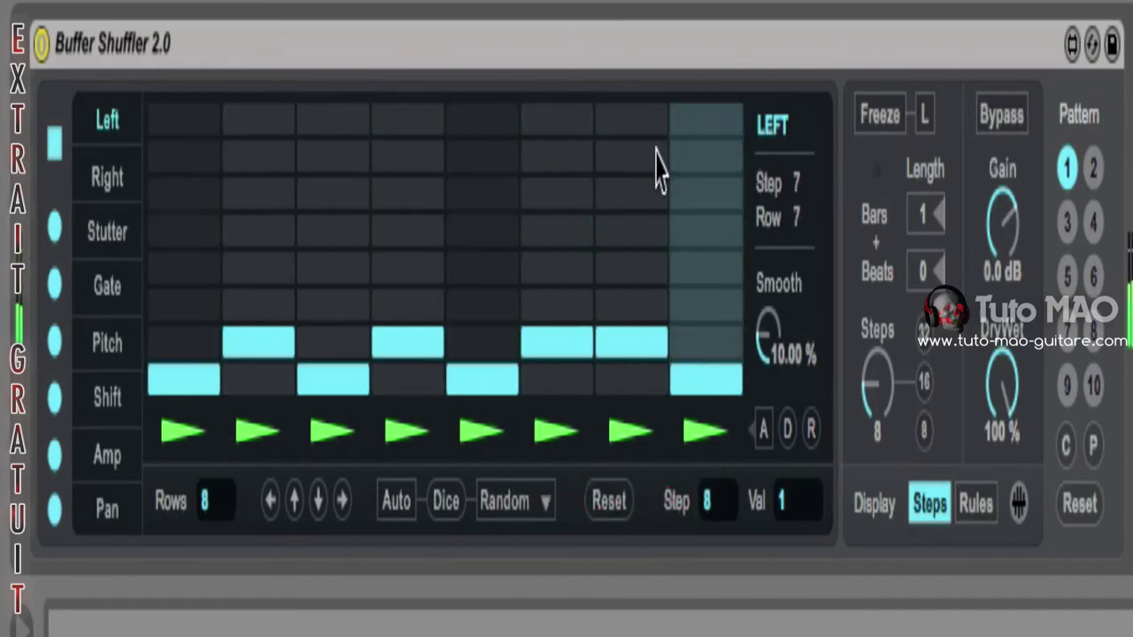
pyautogui.moveTo(652, 347)
pyautogui.mouseDown()
pyautogui.moveTo(652, 392)
pyautogui.moveTo(706, 351)
pyautogui.mouseUp()
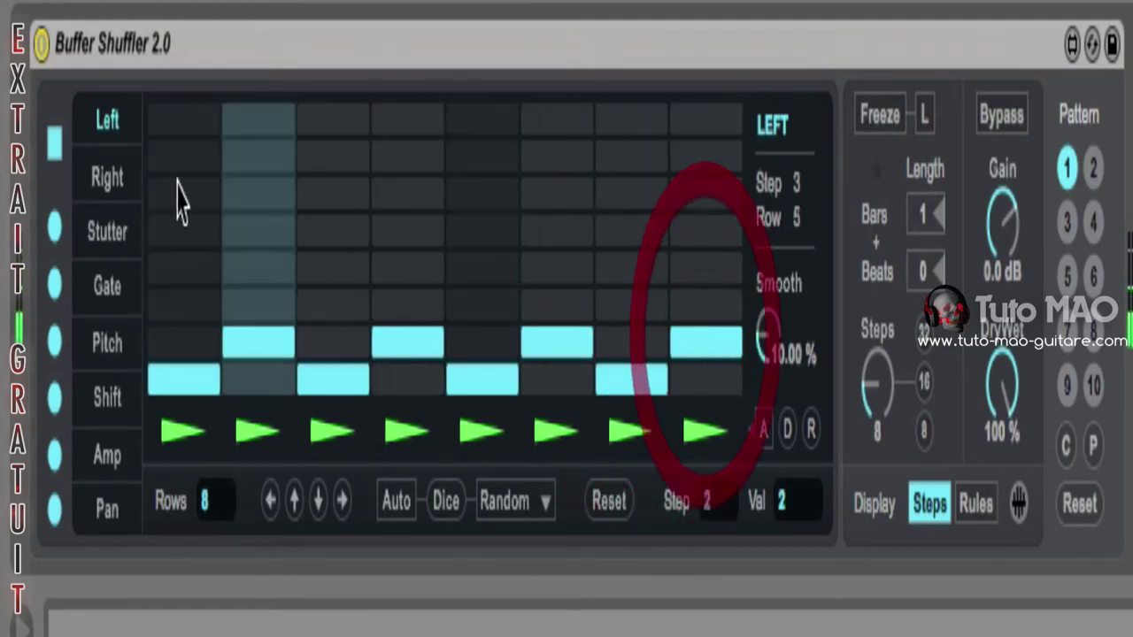
# - Raise steps 3 and 6 of the Left pattern to row 4
pyautogui.moveTo(423, 338); pyautogui.dragTo(422, 342)
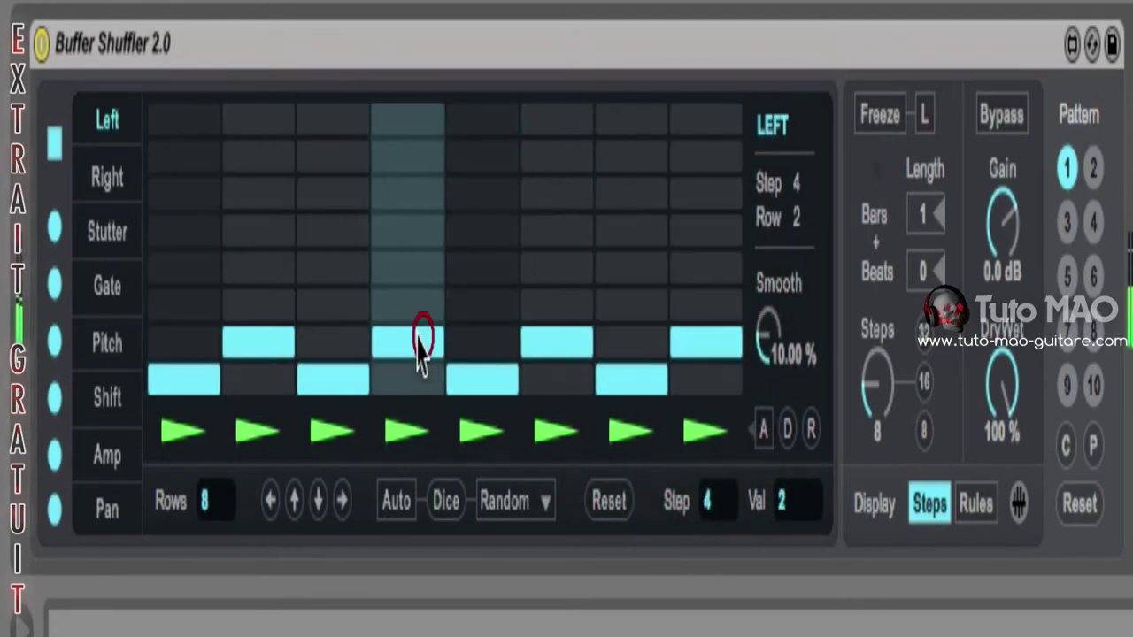
pyautogui.moveTo(339, 382)
pyautogui.mouseDown()
pyautogui.moveTo(331, 278)
pyautogui.moveTo(328, 296)
pyautogui.mouseUp()
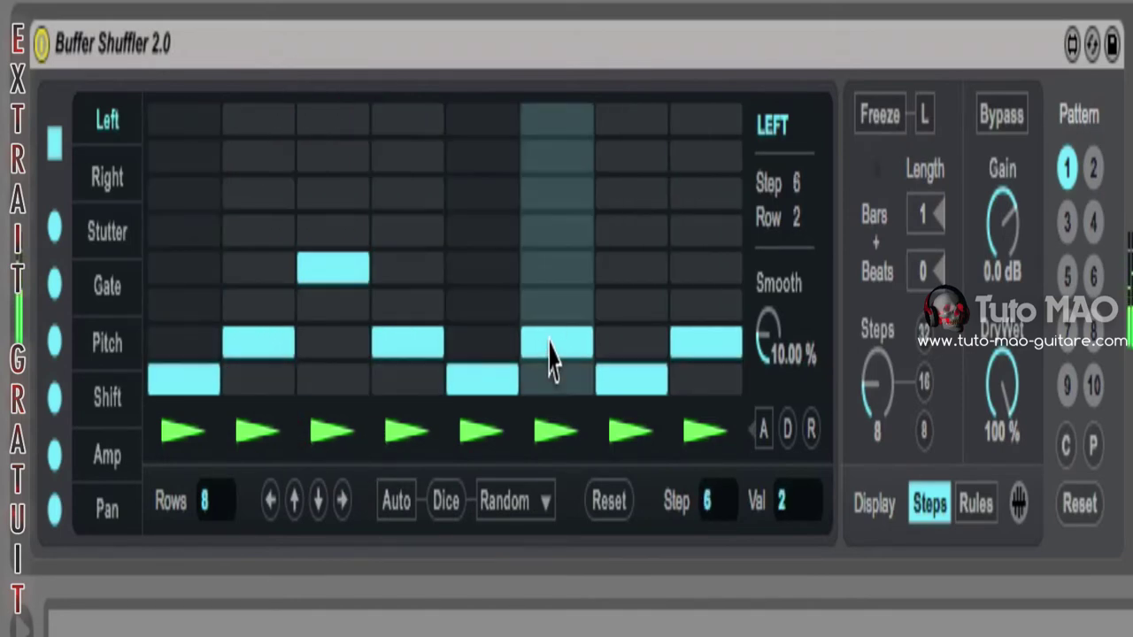
pyautogui.moveTo(549, 359)
pyautogui.mouseDown()
pyautogui.moveTo(546, 240)
pyautogui.moveTo(548, 296)
pyautogui.mouseUp()
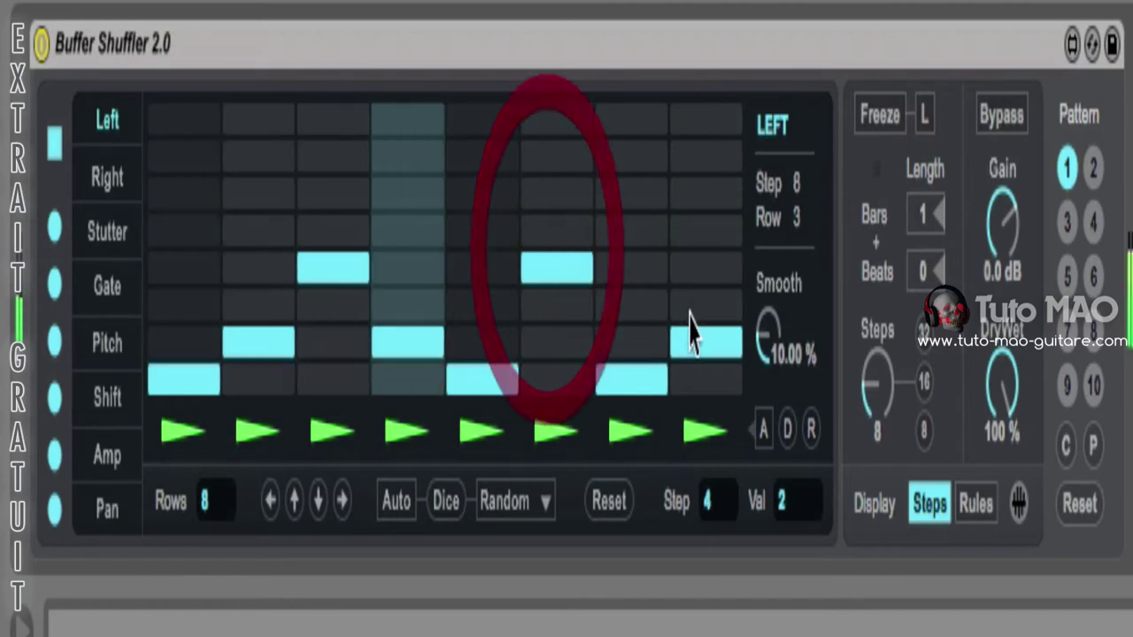
# - Raise step 8 of the Left pattern to row 5 and step 4 to row 6
pyautogui.moveTo(690, 329); pyautogui.dragTo(683, 250)
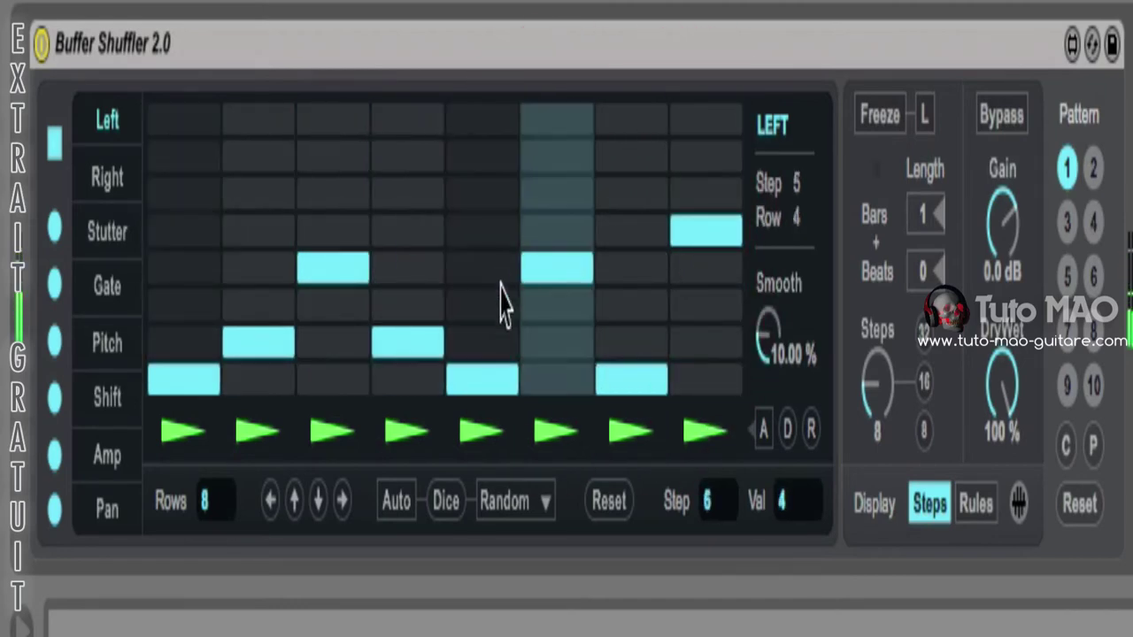
pyautogui.moveTo(429, 358)
pyautogui.mouseDown()
pyautogui.moveTo(412, 139)
pyautogui.moveTo(413, 190)
pyautogui.mouseUp()
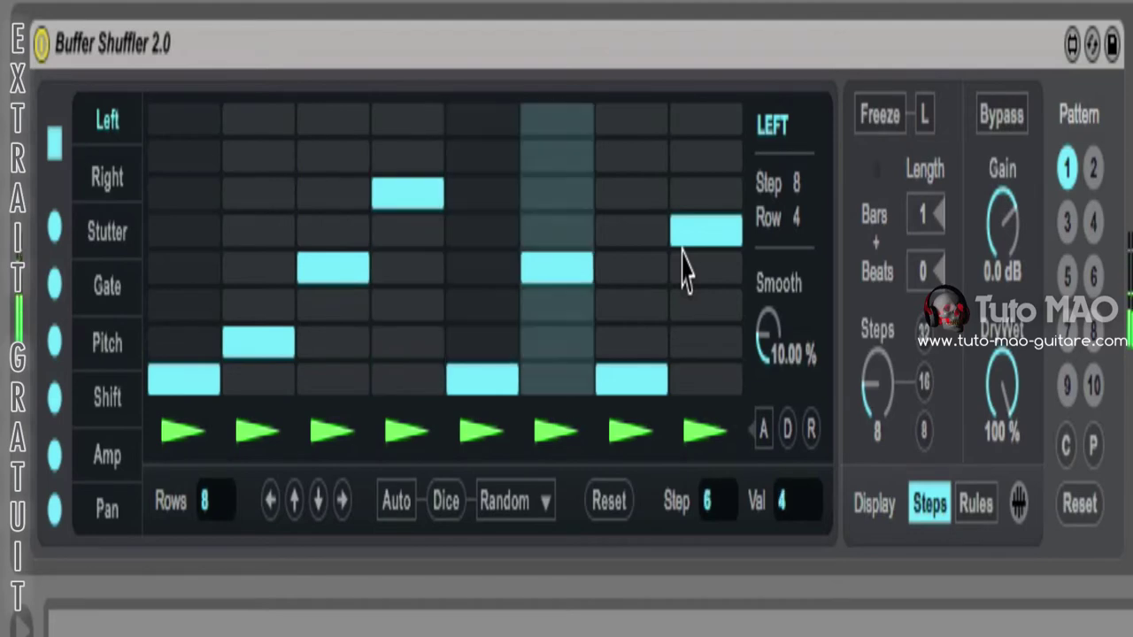
# - Reset the Left pattern and set steps 3 to 8 to rows 3, 1, 2, 1, 4 and 3
pyautogui.click(607, 512)
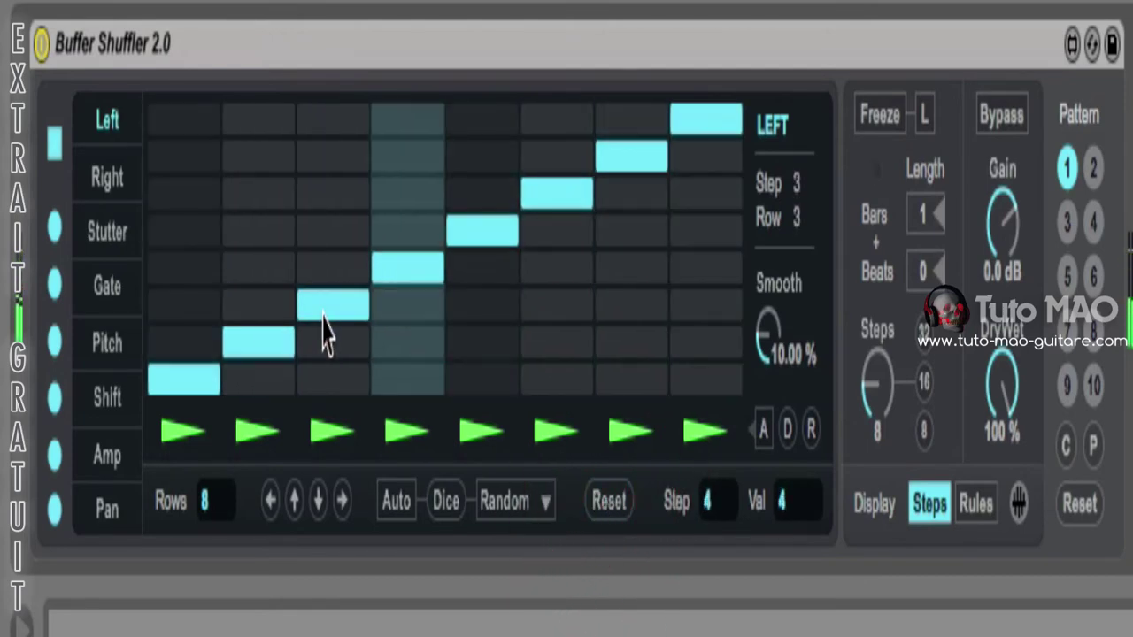
pyautogui.click(331, 156)
pyautogui.click(414, 378)
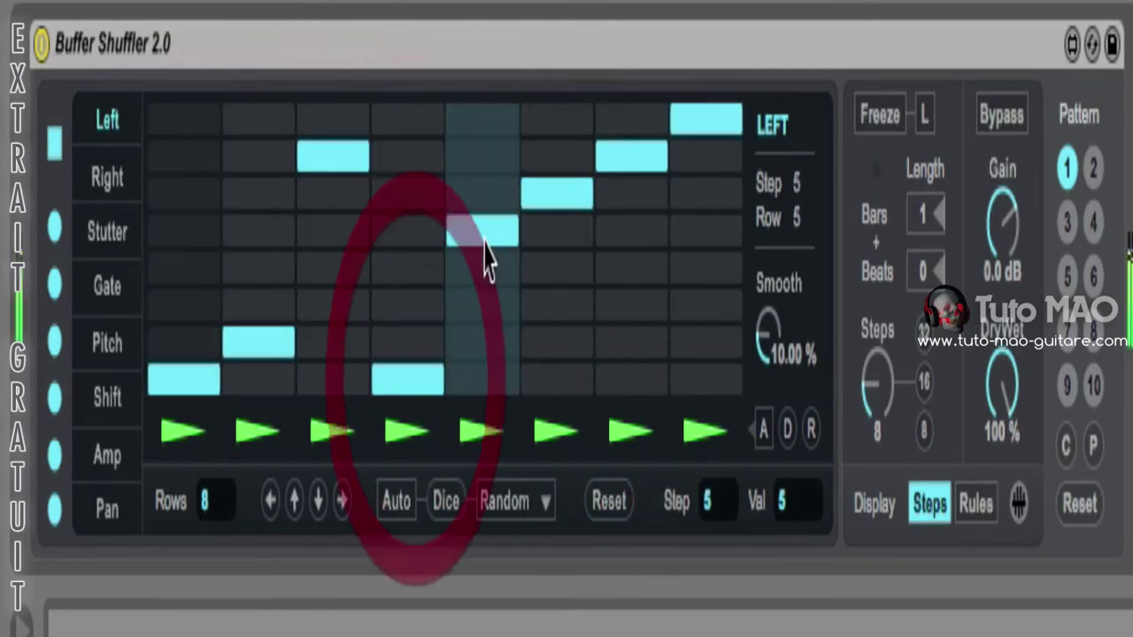
pyautogui.click(483, 341)
pyautogui.click(548, 305)
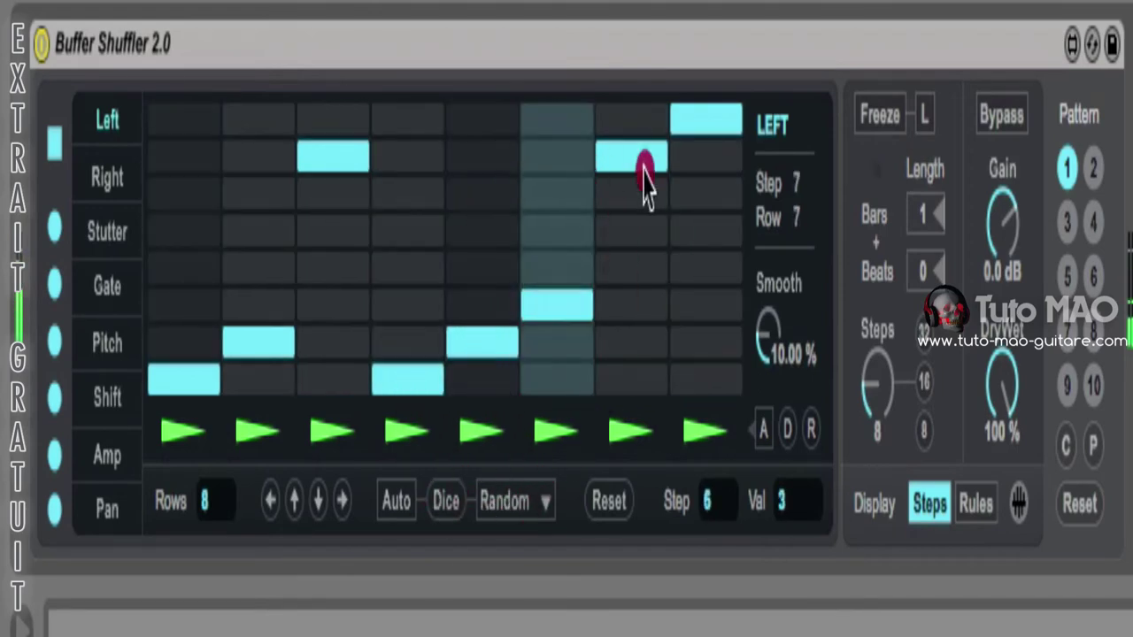
pyautogui.click(631, 267)
pyautogui.click(712, 307)
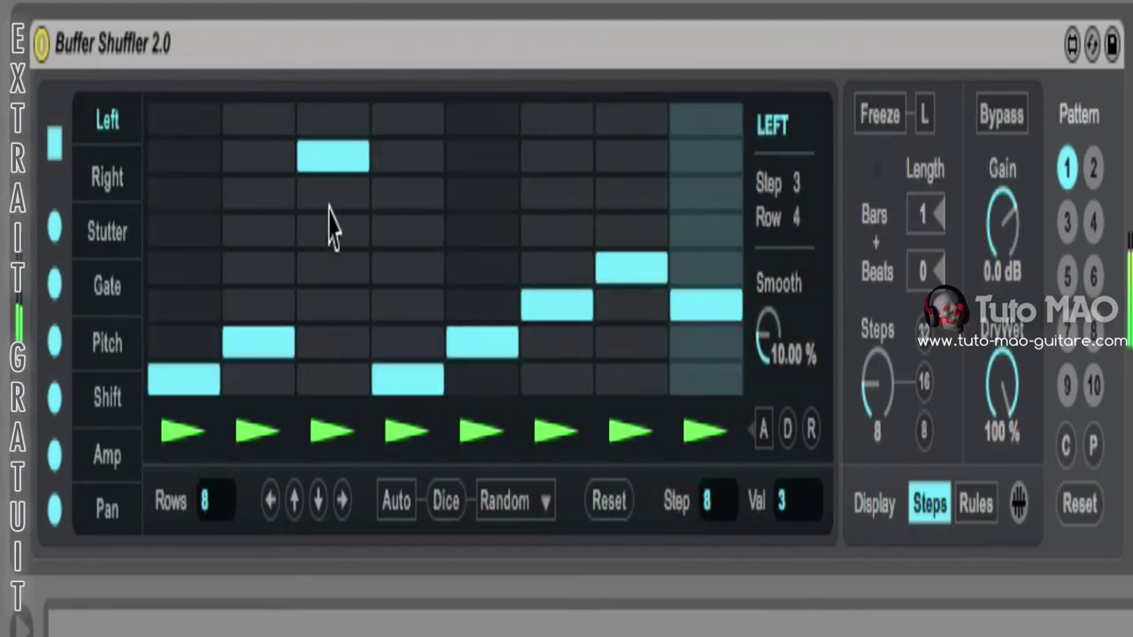
pyautogui.click(328, 301)
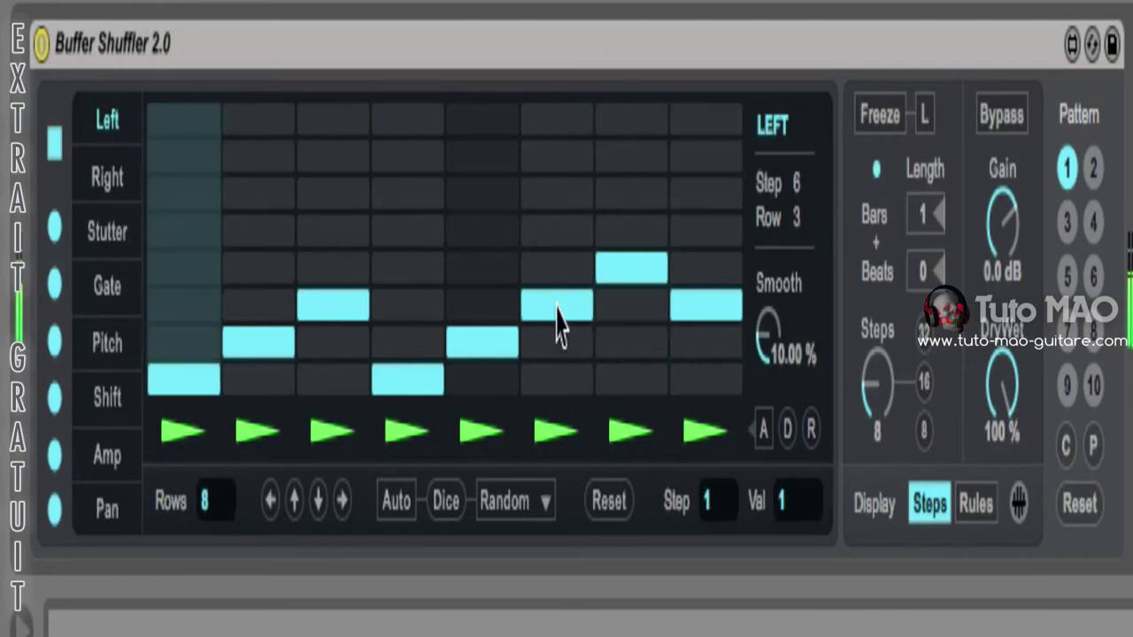
pyautogui.click(557, 390)
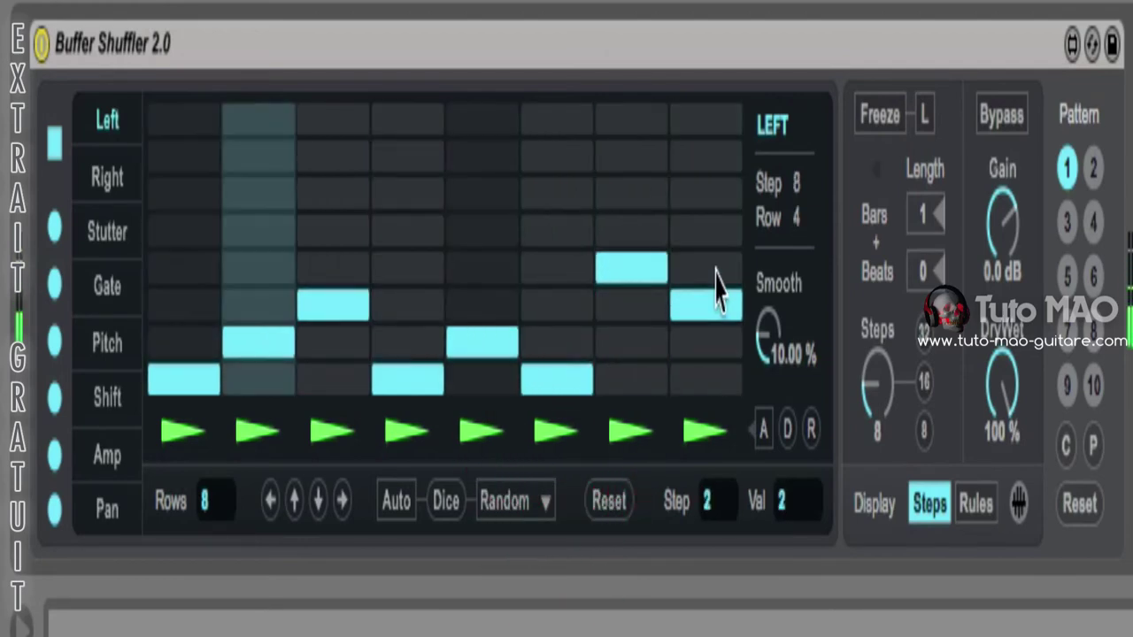
# - Switch to pattern 2, reset its Left steps to the default diagonal, and compare it with pattern 1
pyautogui.click(1066, 170)
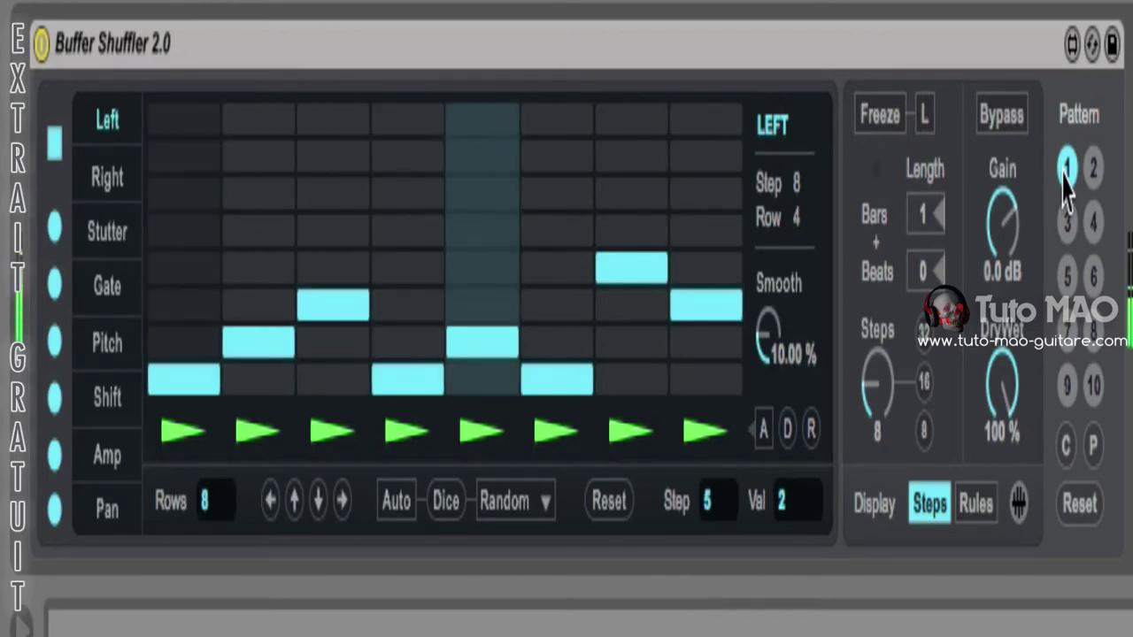
pyautogui.click(1093, 170)
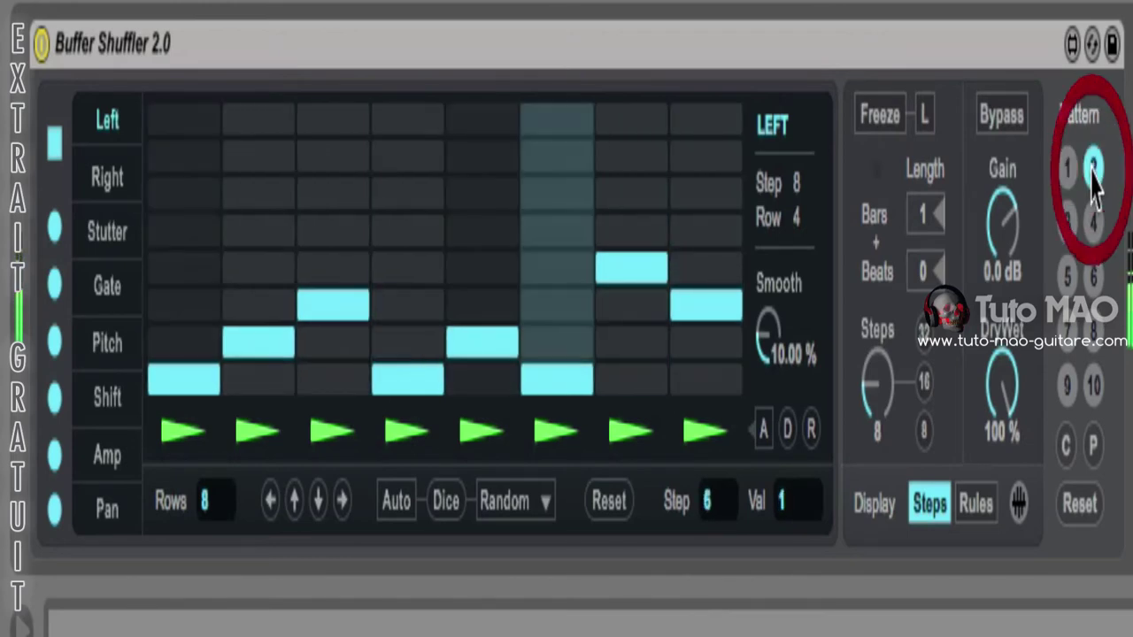
pyautogui.click(609, 501)
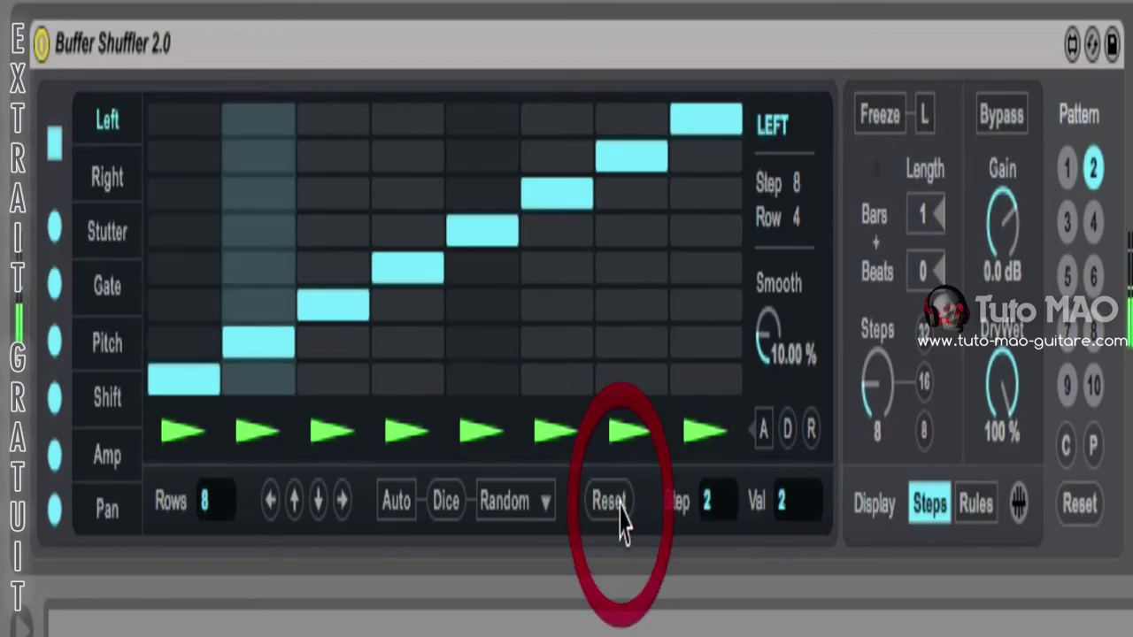
pyautogui.click(1068, 168)
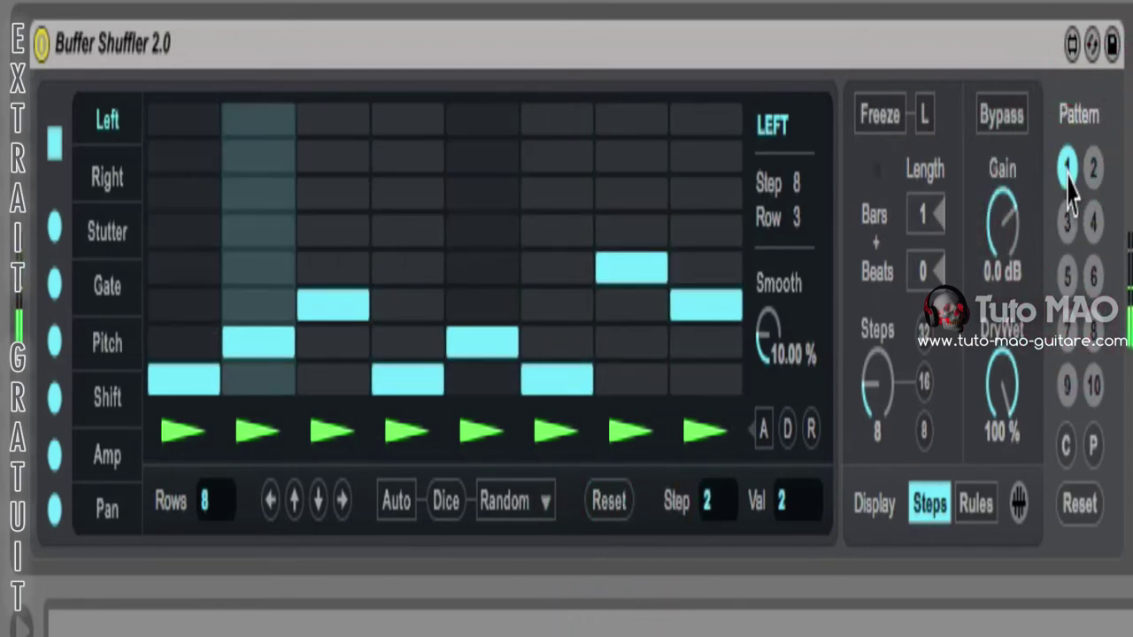
pyautogui.click(1092, 170)
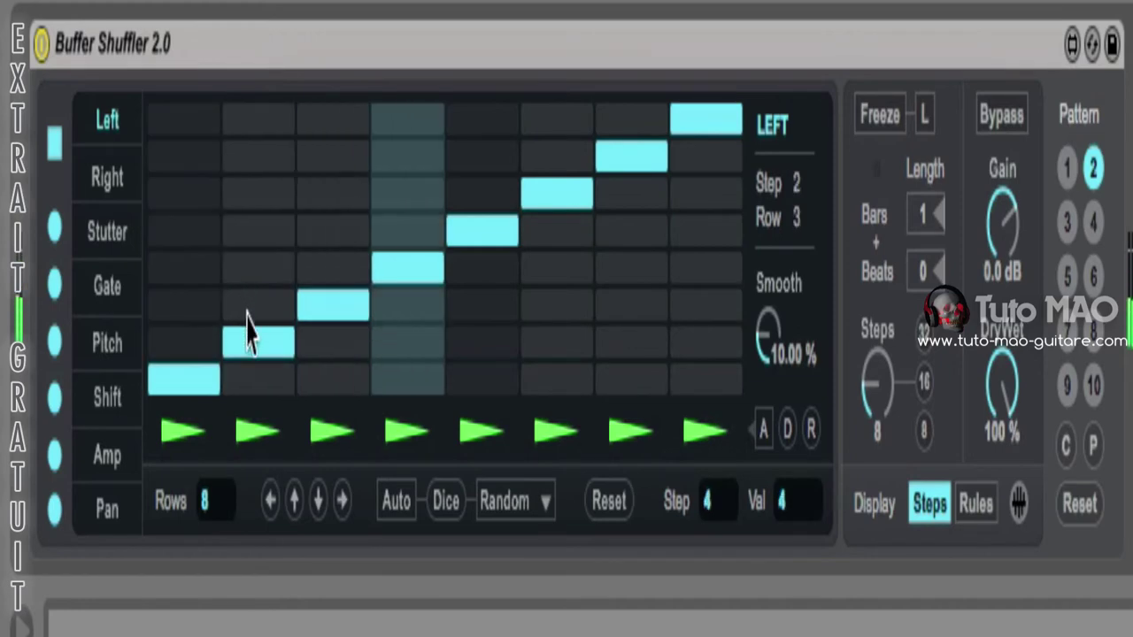
# - Set Left steps 2 to 8 of pattern 2 to rows 1, 6, 3, 2, 1, 4 and 1, and compare it with pattern 1
pyautogui.click(266, 373)
pyautogui.moveTo(345, 310); pyautogui.dragTo(328, 193)
pyautogui.click(397, 305)
pyautogui.moveTo(448, 282); pyautogui.dragTo(455, 340)
pyautogui.moveTo(535, 305)
pyautogui.mouseDown()
pyautogui.moveTo(545, 359)
pyautogui.moveTo(545, 347)
pyautogui.mouseUp()
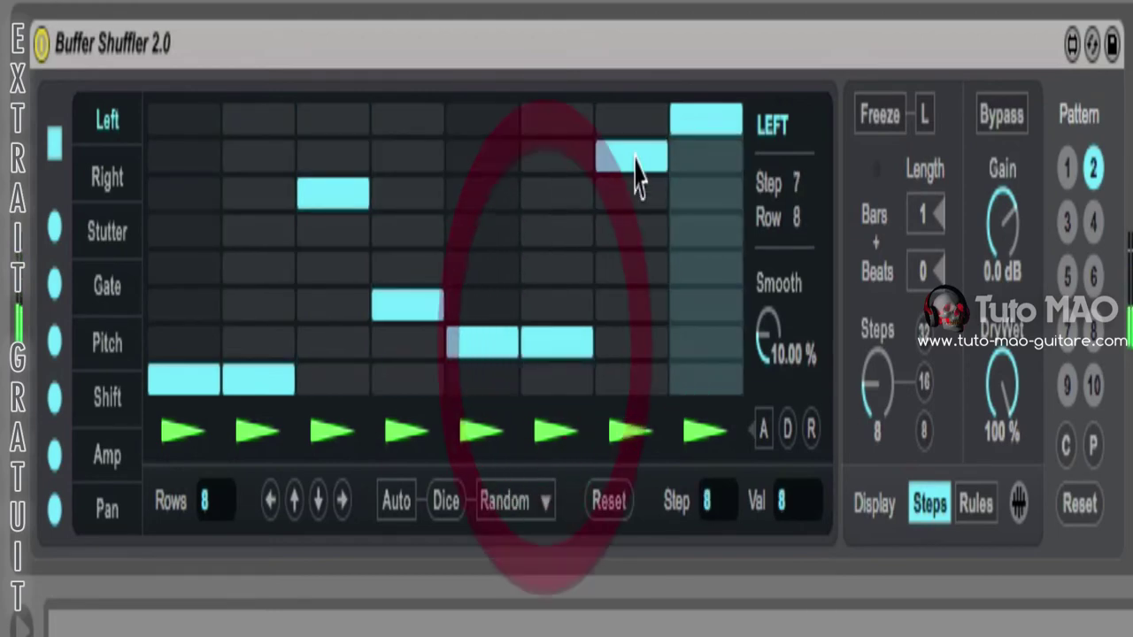
pyautogui.click(557, 380)
pyautogui.moveTo(726, 164); pyautogui.dragTo(717, 399)
pyautogui.click(636, 235)
pyautogui.moveTo(637, 235); pyautogui.dragTo(640, 276)
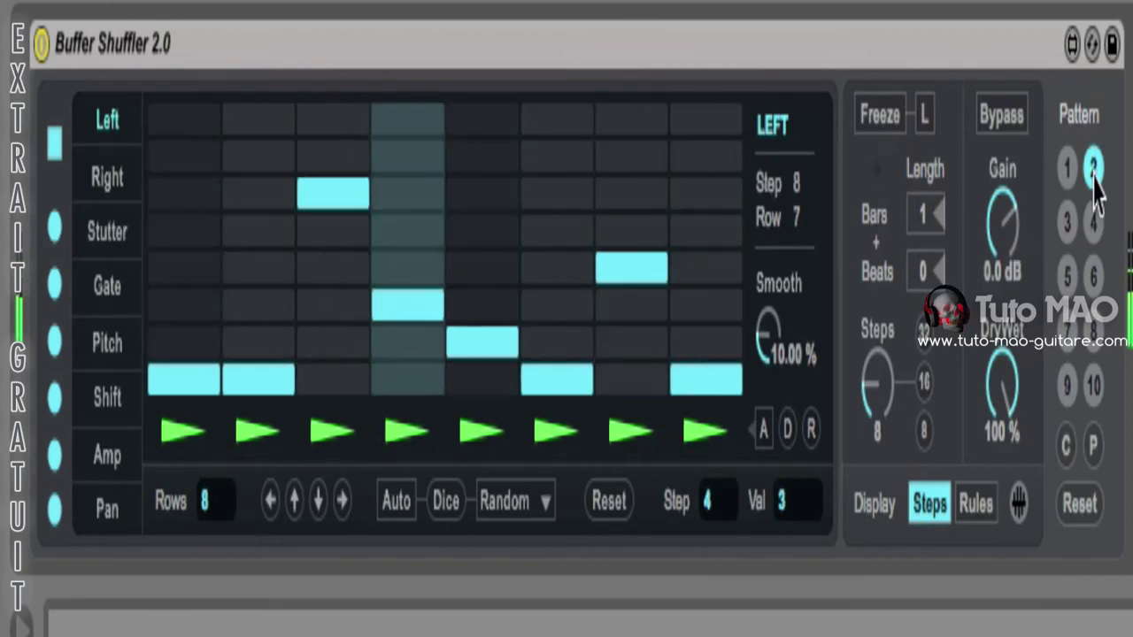
pyautogui.click(1069, 168)
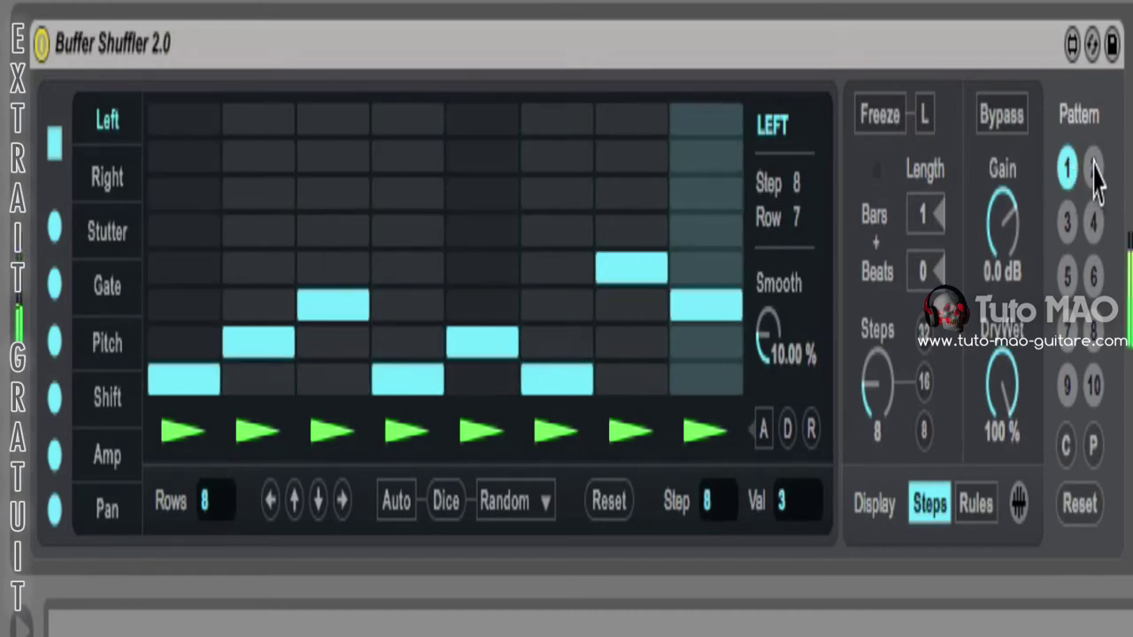
pyautogui.click(1094, 168)
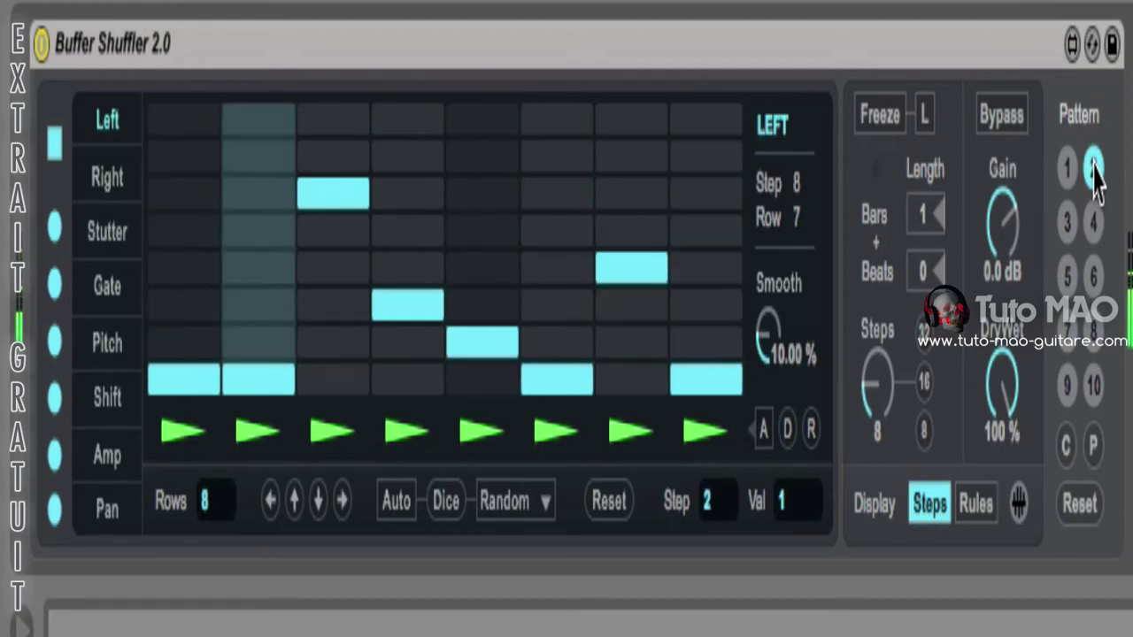
# - Raise step 5 to row 5 and step 6 to row 7 in pattern 3, and step 8 to row 5 in pattern 4
pyautogui.click(1073, 221)
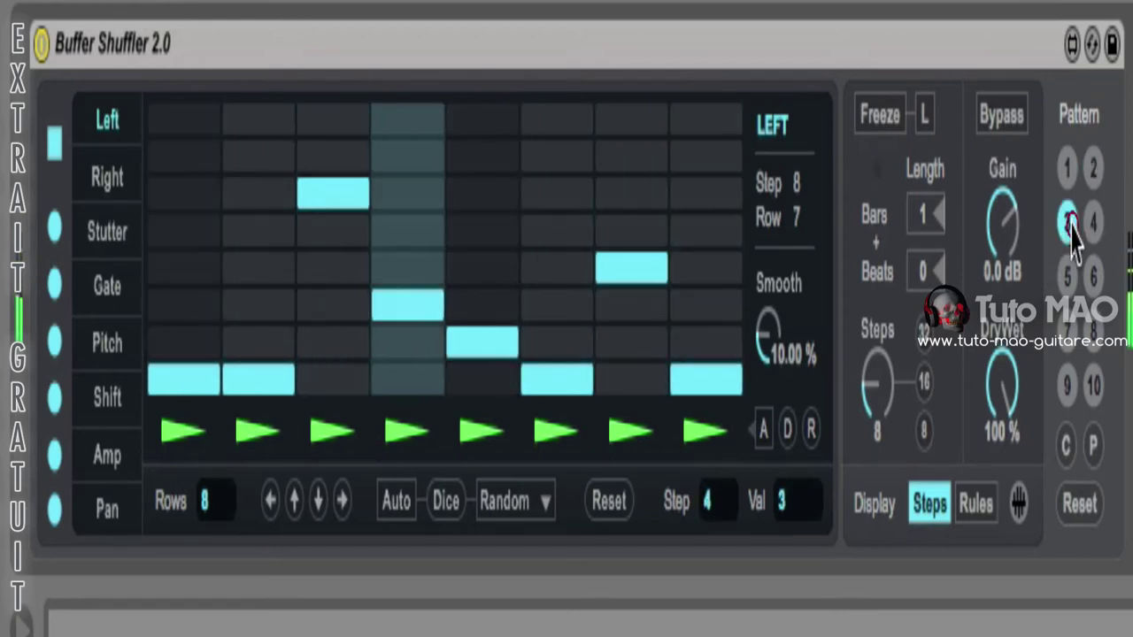
pyautogui.moveTo(502, 354); pyautogui.dragTo(505, 235)
pyautogui.moveTo(561, 385); pyautogui.dragTo(558, 143)
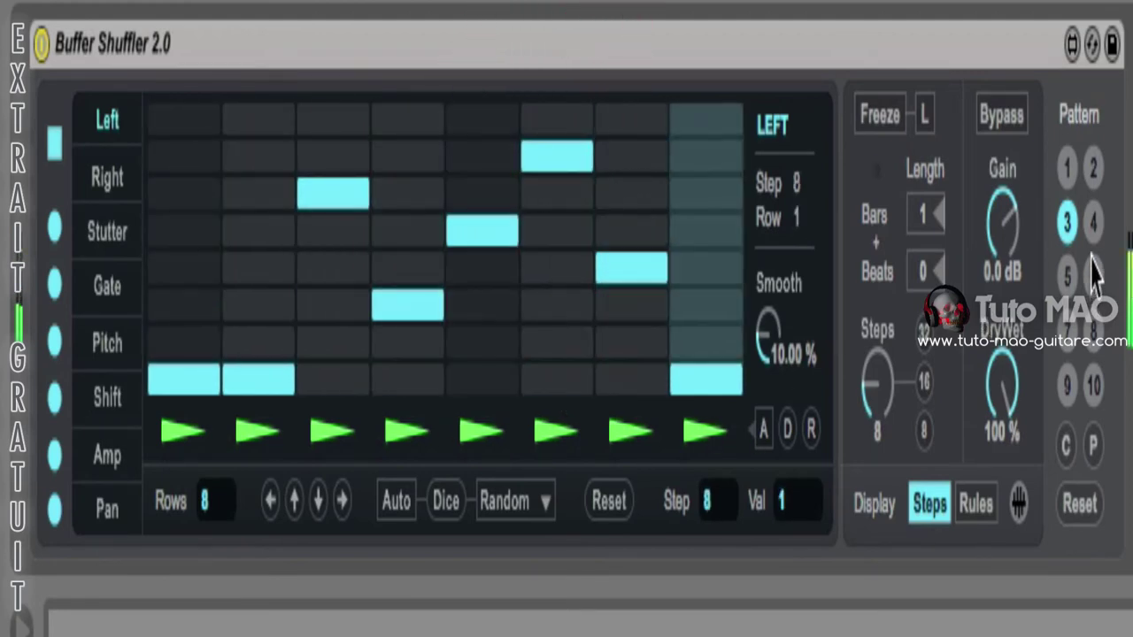
pyautogui.click(1093, 223)
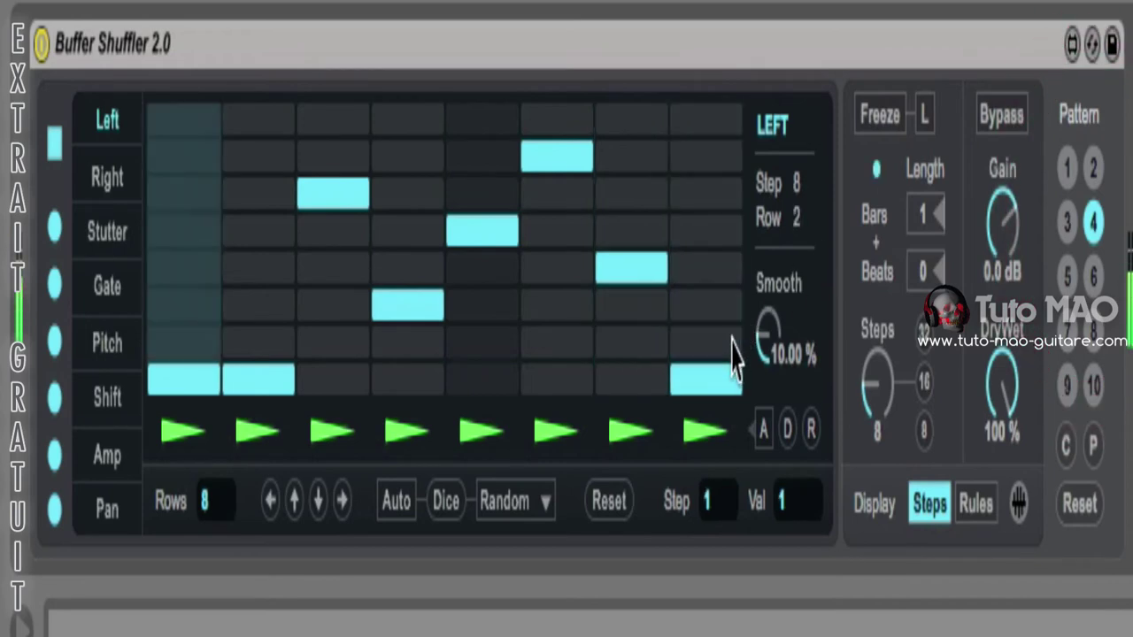
pyautogui.moveTo(734, 366); pyautogui.dragTo(725, 228)
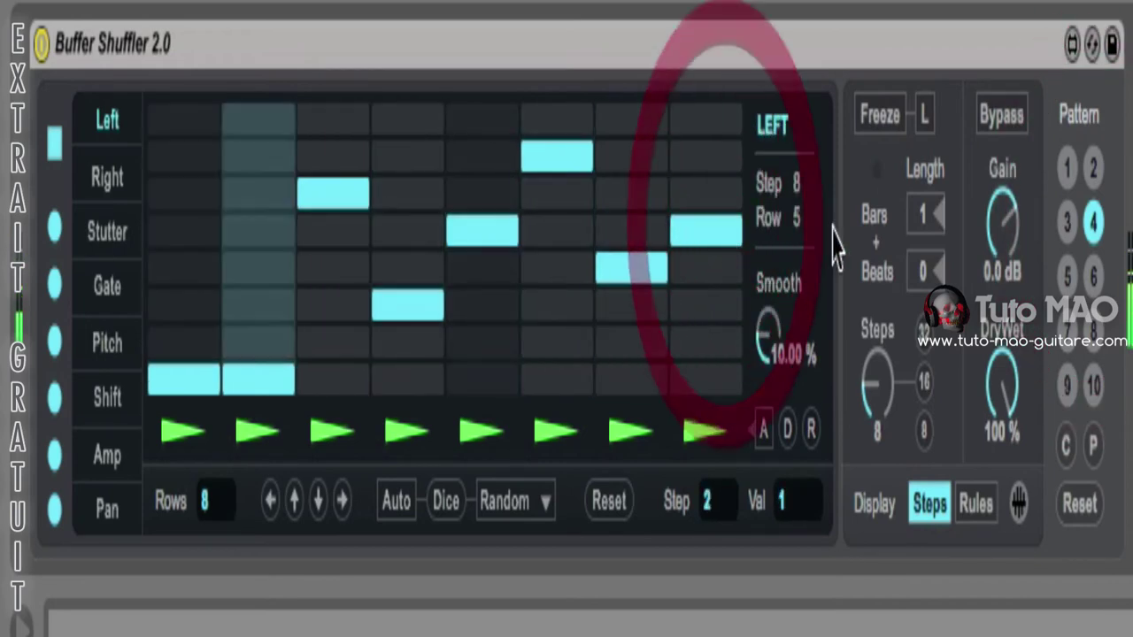
# - Audition Buffer Shuffler's patterns 2, 4 and 1 in turn during playback
pyautogui.click(1093, 170)
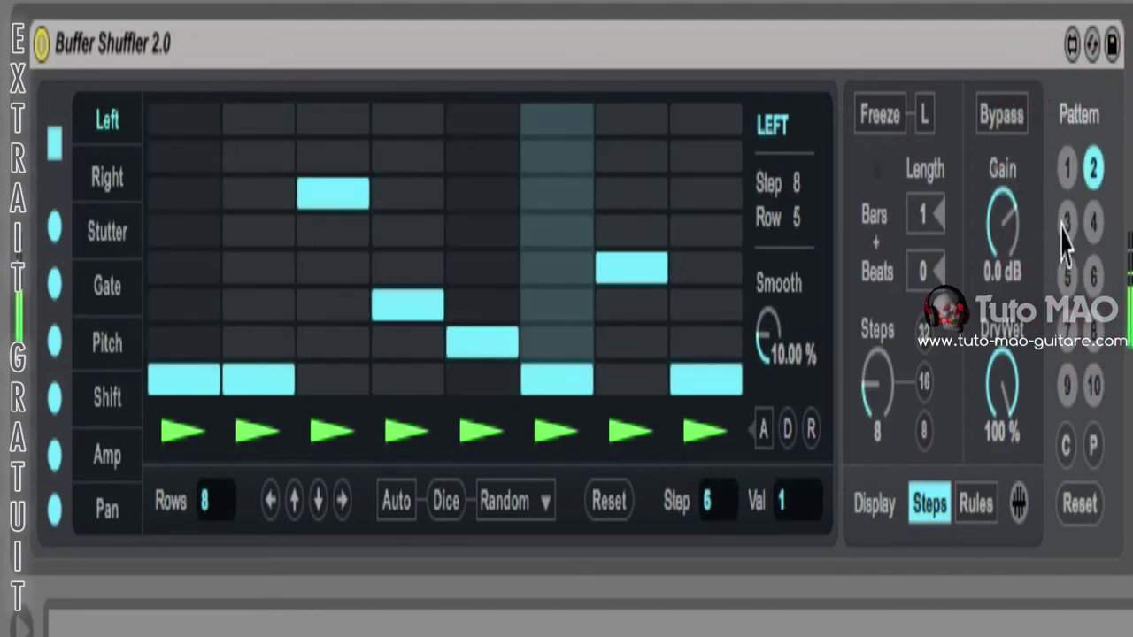
pyautogui.click(1093, 221)
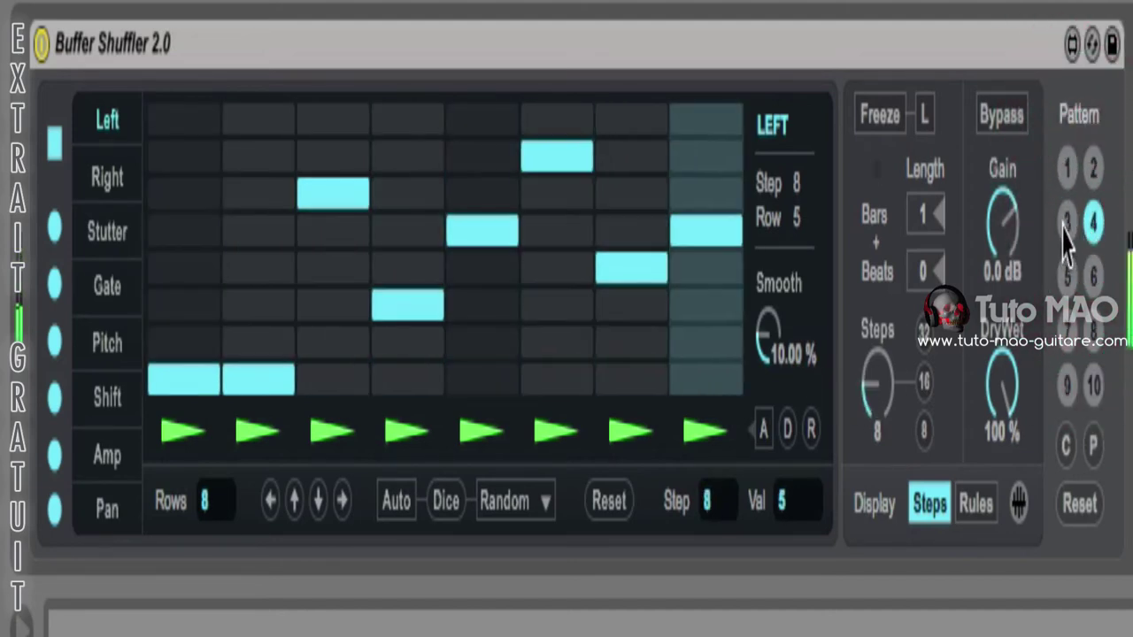
pyautogui.click(1066, 170)
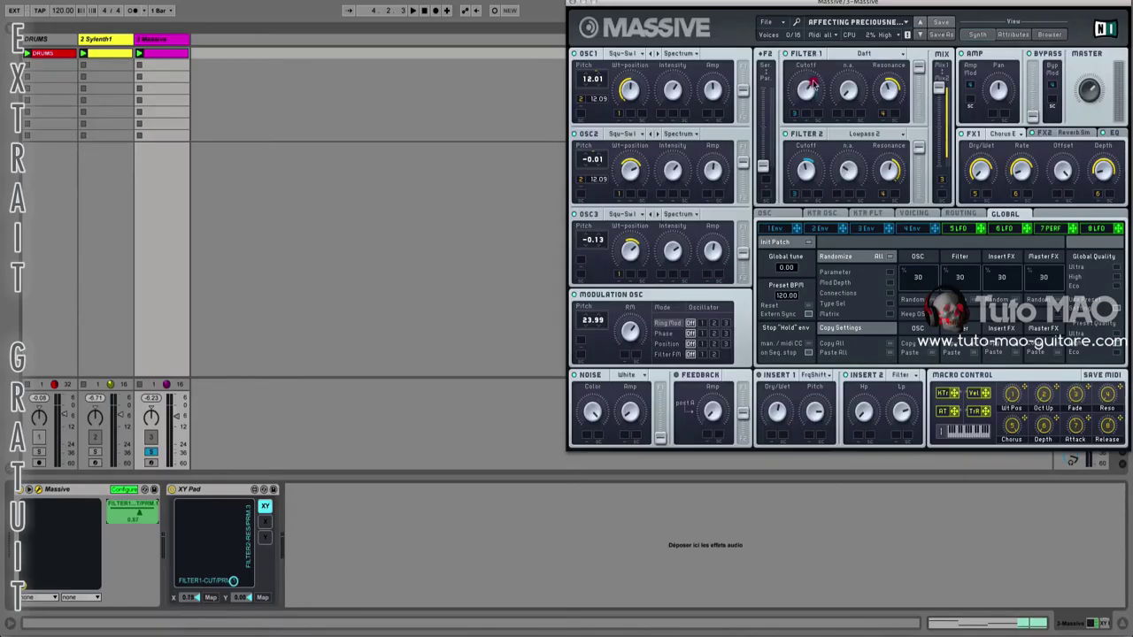
# - Expose Massive's Filter 1 Cutoff and Resonance as configured device parameters and end the configuration
pyautogui.moveTo(810, 88)
pyautogui.mouseDown()
pyautogui.moveTo(810, 144)
pyautogui.moveTo(810, 97)
pyautogui.mouseUp()
pyautogui.click(888, 90)
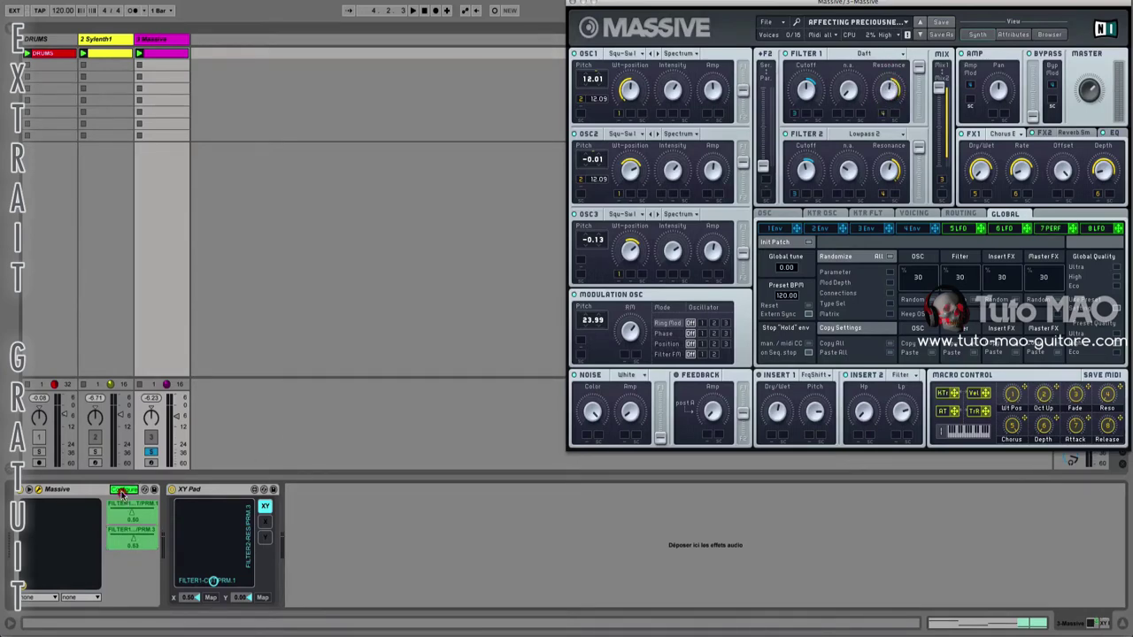
pyautogui.click(122, 491)
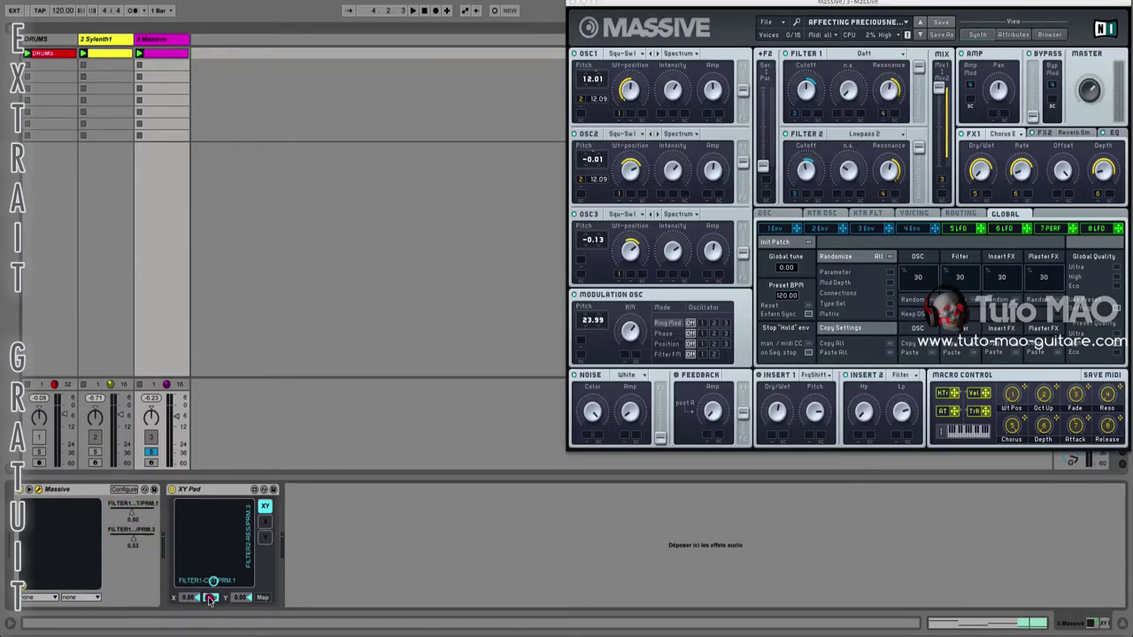
# - Map the XY Pad's X axis to Filter 1 cutoff and its Y axis to Filter 1 resonance, and move the point to test both
pyautogui.click(124, 516)
pyautogui.moveTo(132, 512); pyautogui.dragTo(124, 513)
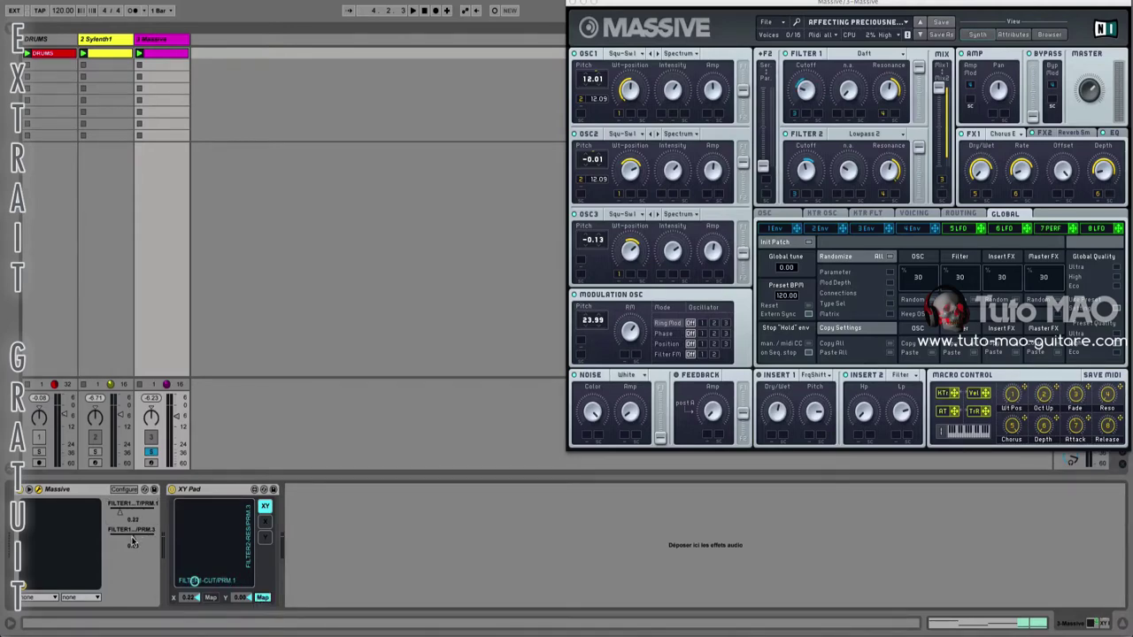
pyautogui.moveTo(195, 581); pyautogui.dragTo(195, 514)
pyautogui.moveTo(201, 559); pyautogui.dragTo(182, 522)
# - Invert the XY Pad's Y-axis curve for Filter 1 resonance and move the point in the XY view to test it
pyautogui.click(264, 524)
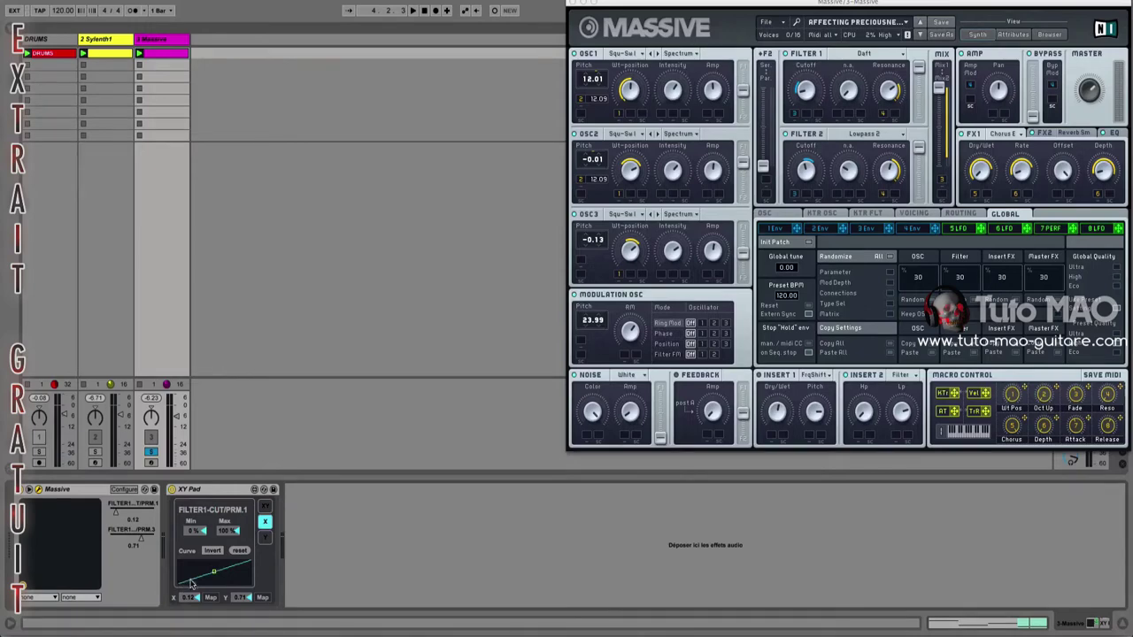
pyautogui.click(265, 537)
pyautogui.click(216, 551)
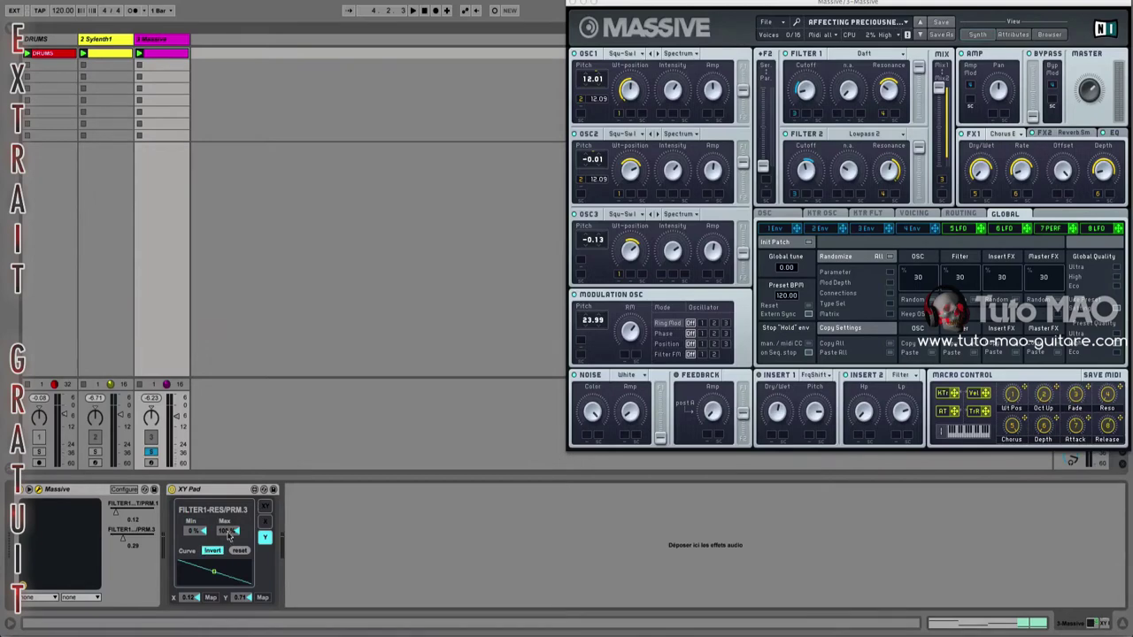
pyautogui.click(265, 509)
pyautogui.moveTo(188, 528); pyautogui.dragTo(196, 571)
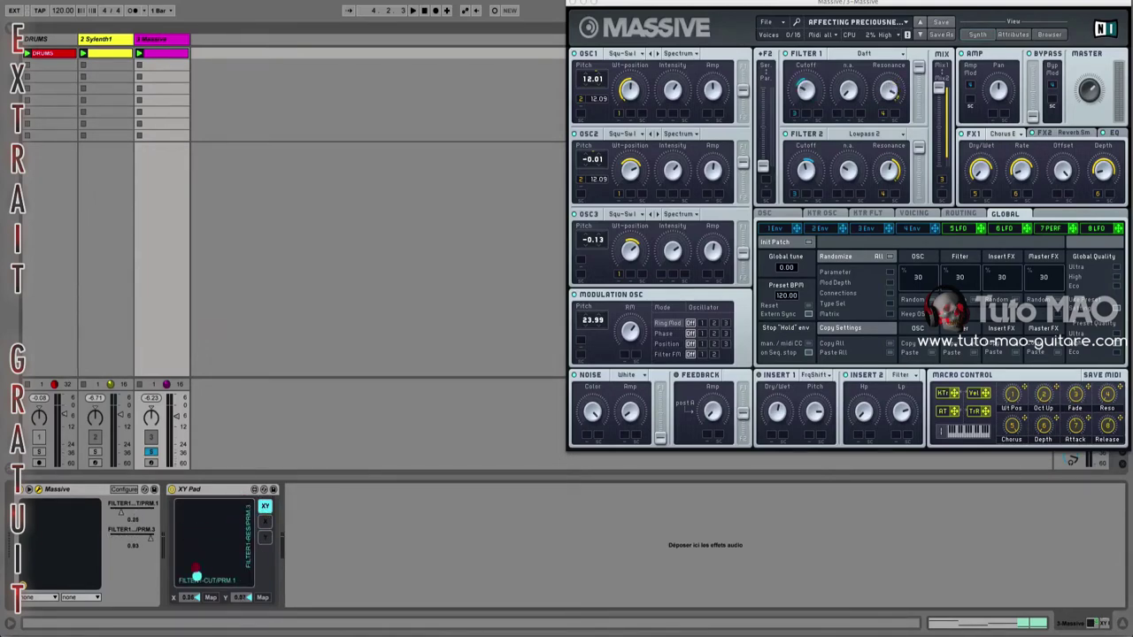
# - Play the Massive clip, sweep the XY Pad point to vary cutoff and resonance, leave it near X 0.66, and stop playback
pyautogui.click(139, 55)
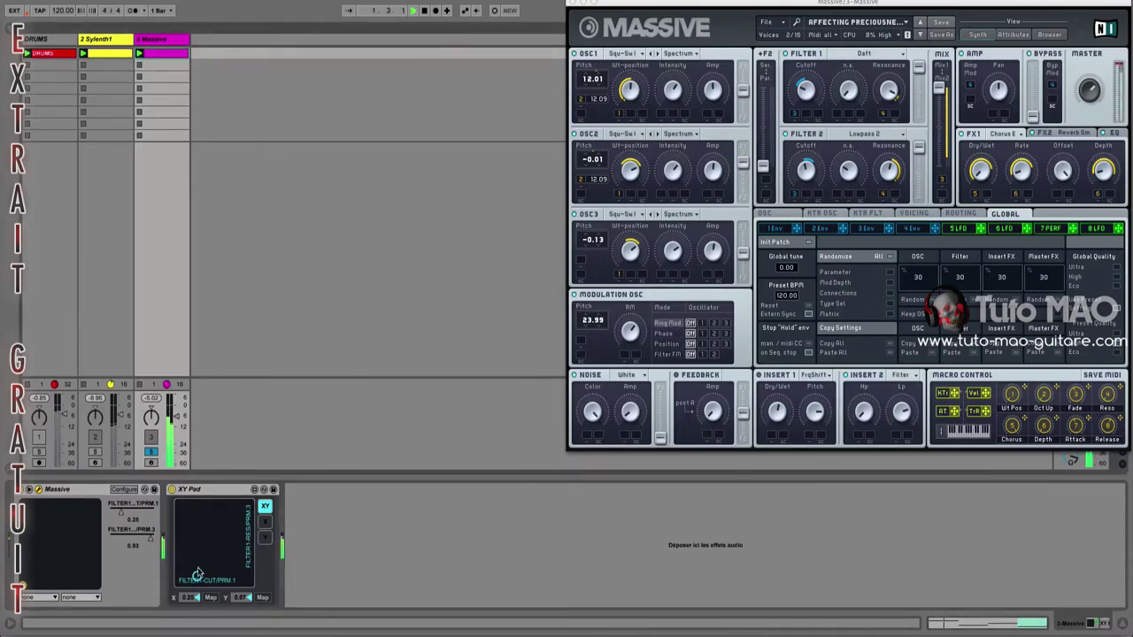
pyautogui.moveTo(197, 578); pyautogui.dragTo(192, 565)
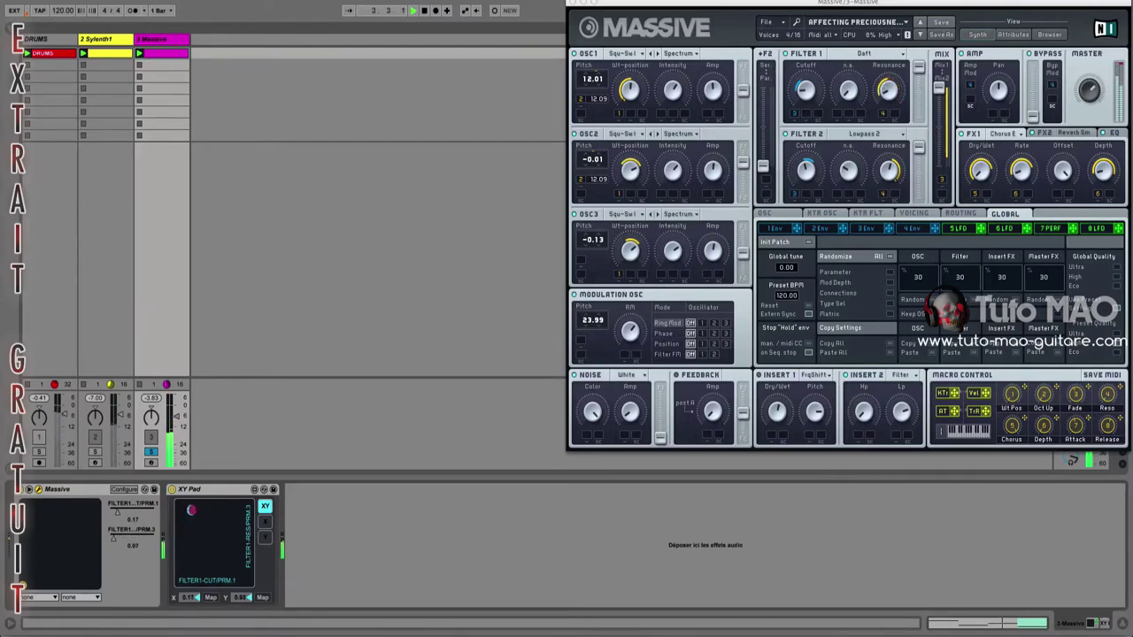
pyautogui.moveTo(213, 506); pyautogui.dragTo(231, 508)
pyautogui.moveTo(184, 516); pyautogui.dragTo(170, 576)
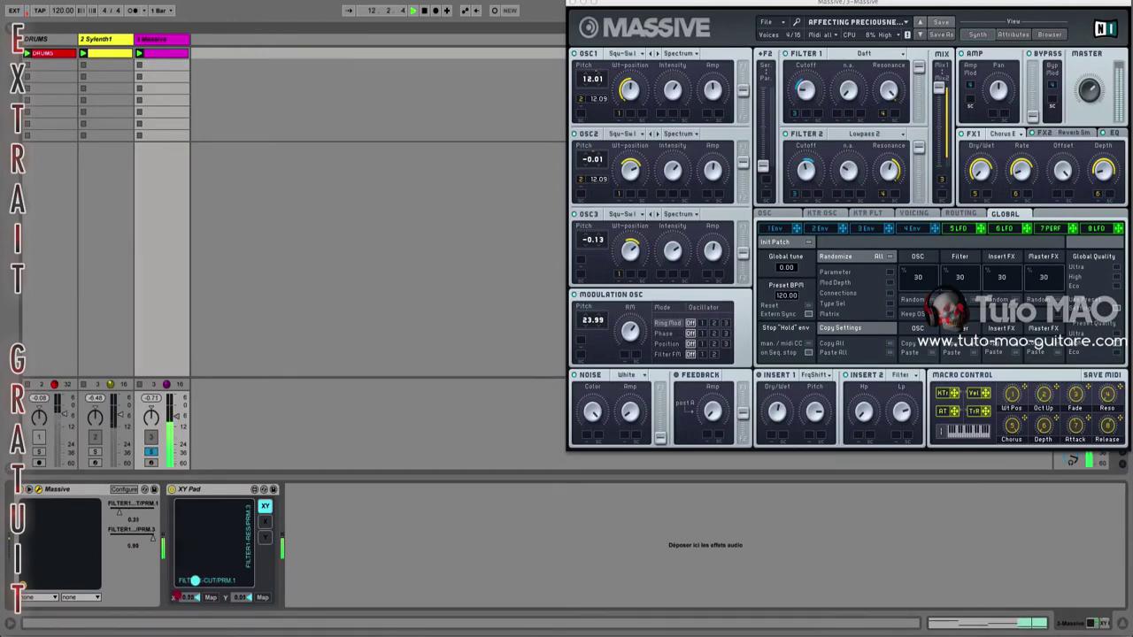
pyautogui.moveTo(182, 578); pyautogui.dragTo(225, 549)
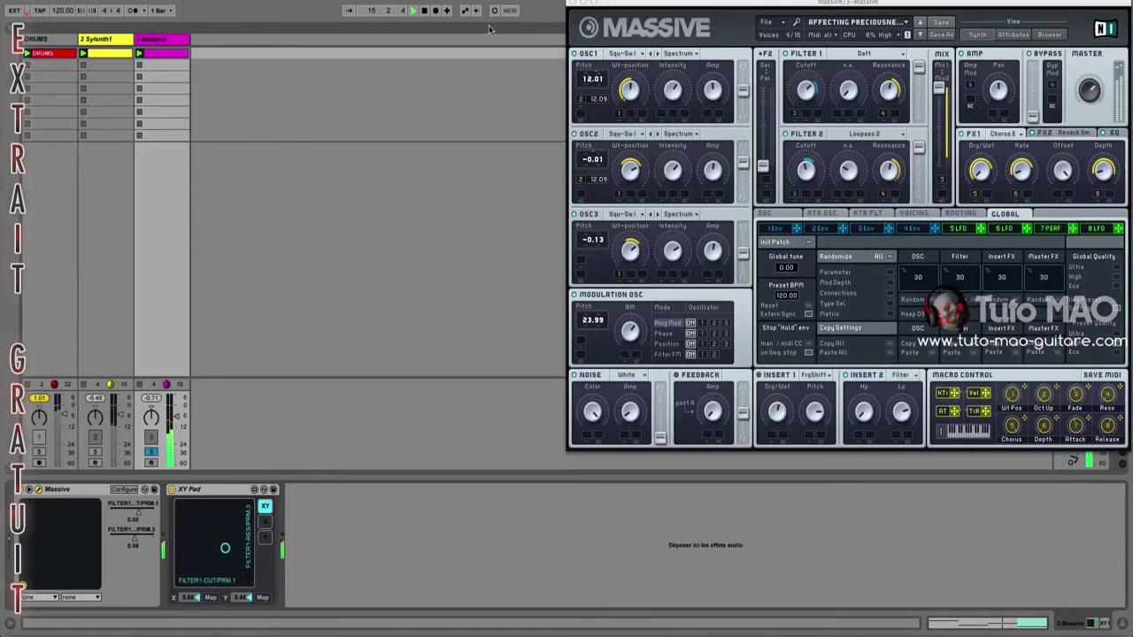
pyautogui.click(424, 11)
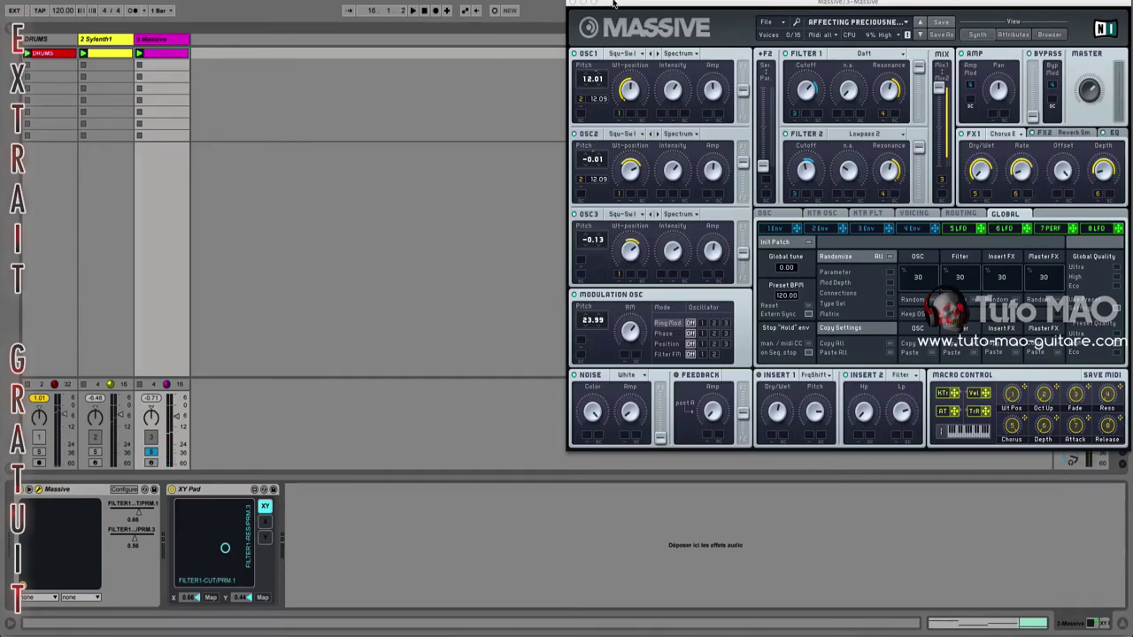
# - Assign the XY Pad's X and Y values to hardware MIDI controls, using channel 1 CC 71 for Y, and end MIDI mapping
pyautogui.moveTo(614, 4); pyautogui.dragTo(601, 51)
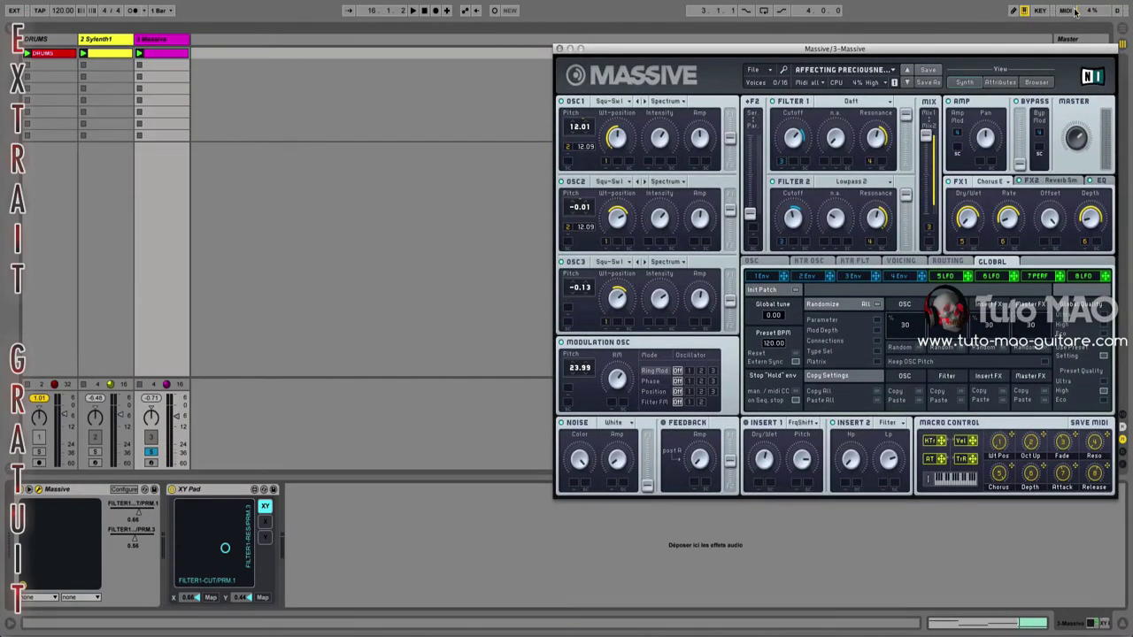
pyautogui.click(1070, 11)
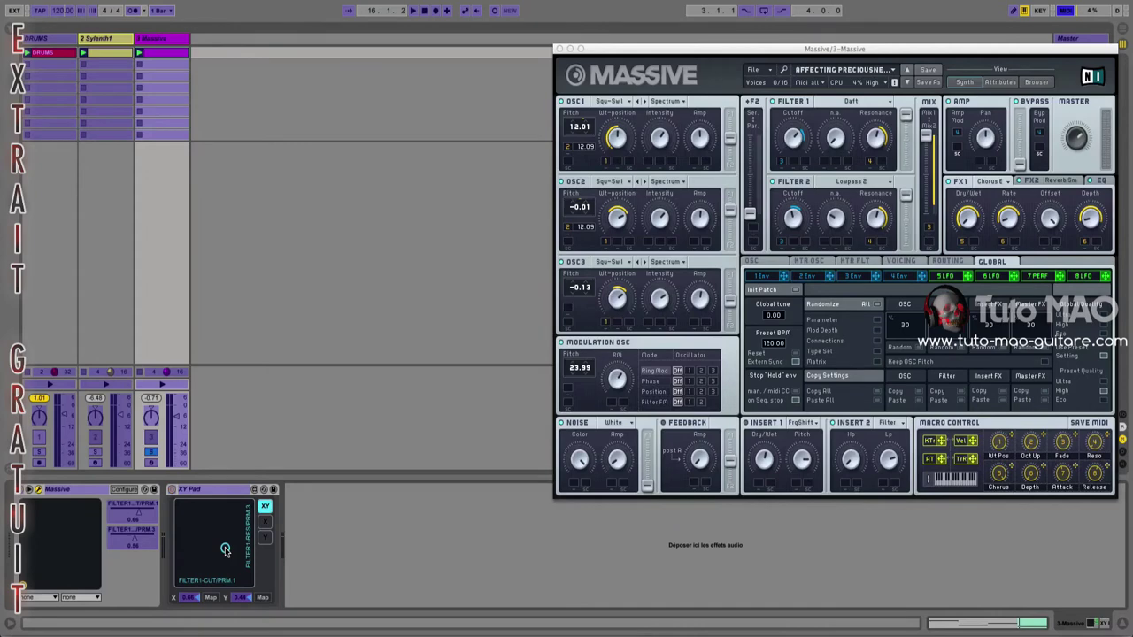
pyautogui.click(188, 600)
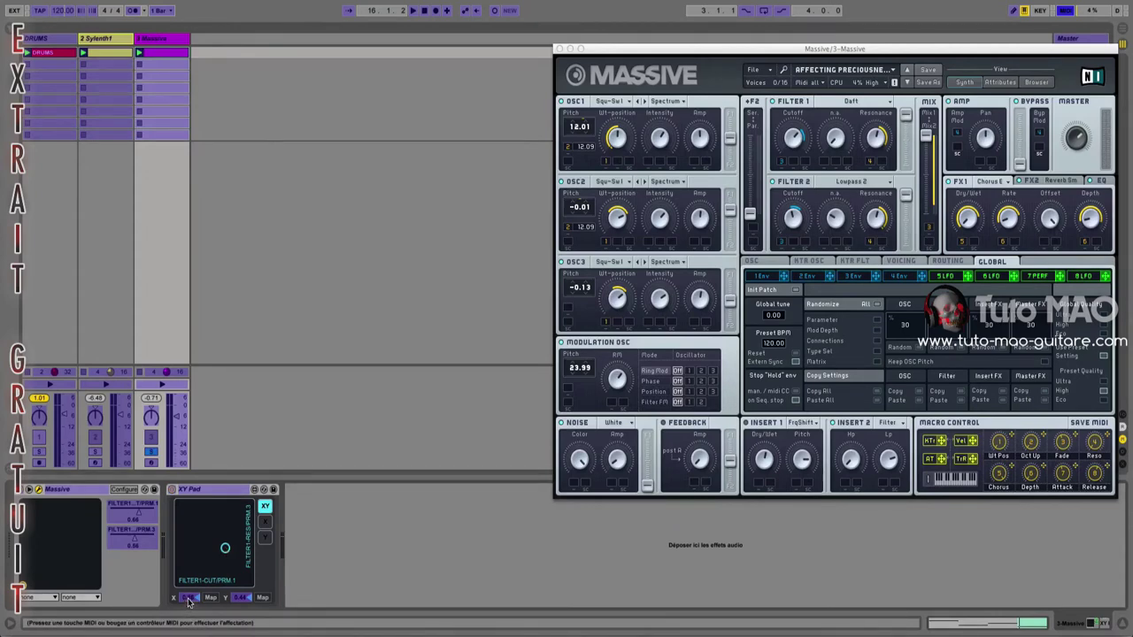
pyautogui.click(241, 599)
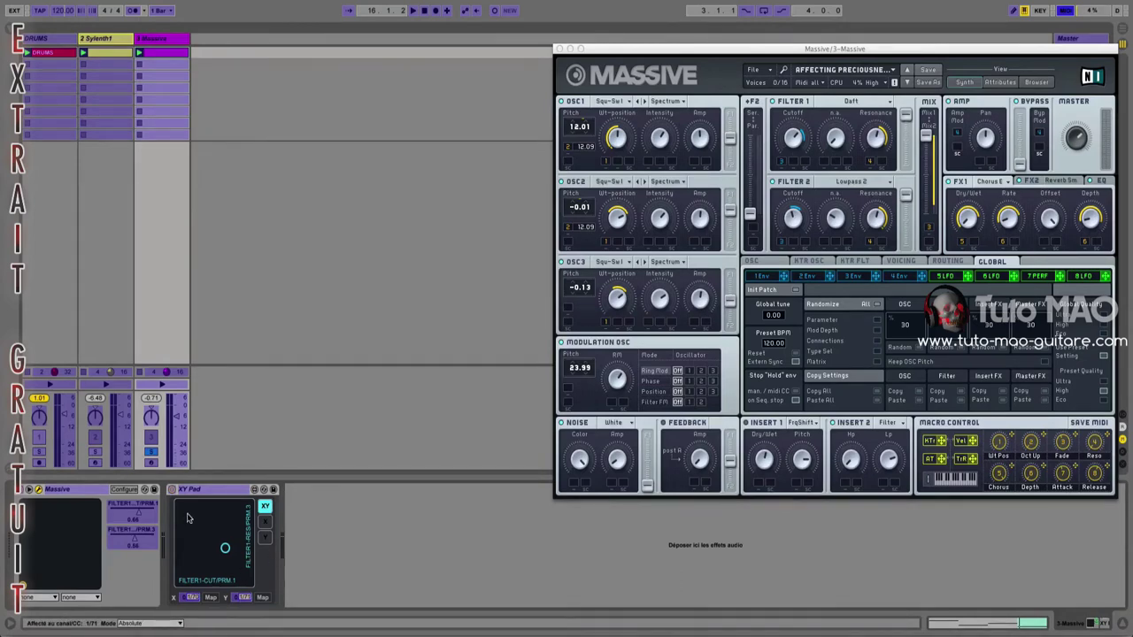
pyautogui.click(1062, 10)
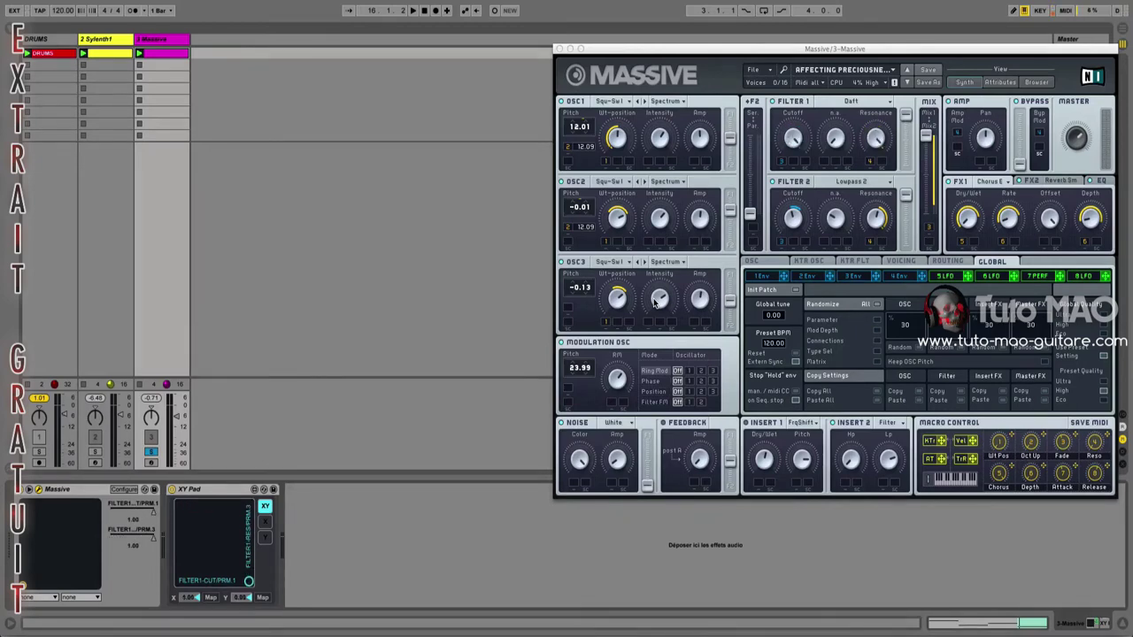
# - Play the Massive clip while moving the XY Pad point from the MIDI controller, and stop playback
pyautogui.click(139, 55)
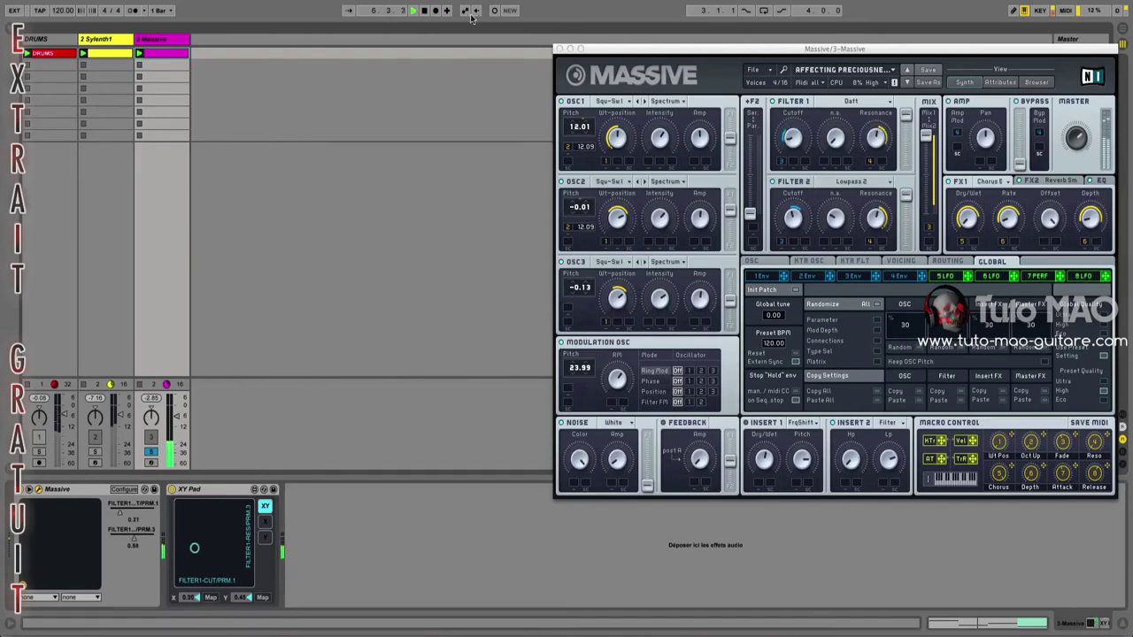
pyautogui.click(425, 11)
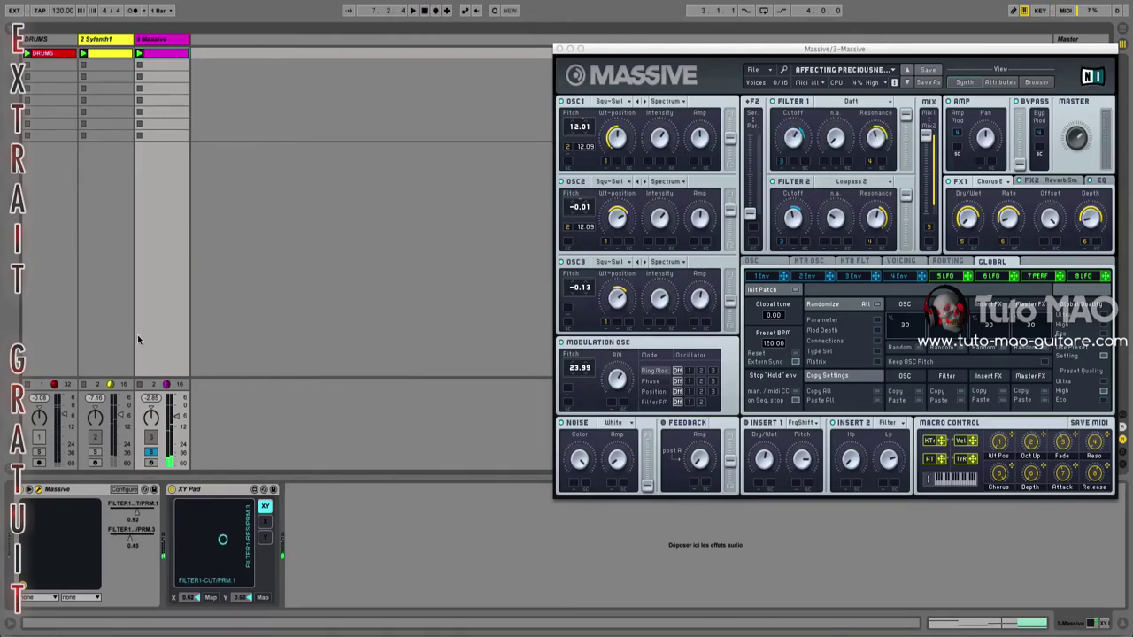
# - Unsolo the Massive track and play scene 1 while sweeping the XY Pad to about X 0.25, Y 1.00, and stop playback
pyautogui.click(94, 453)
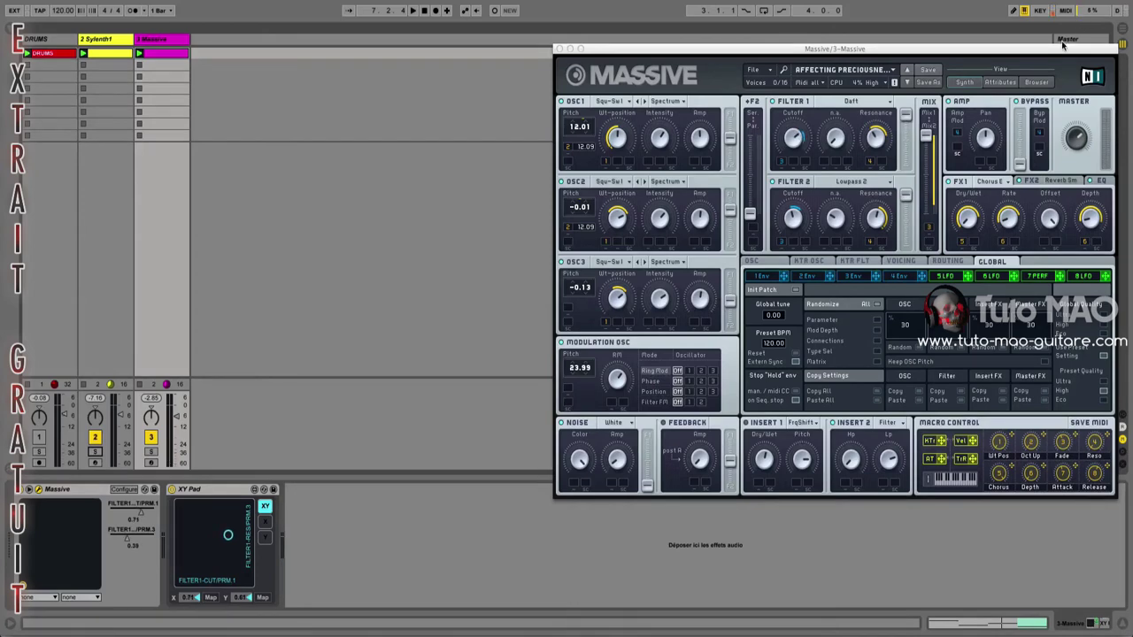
pyautogui.moveTo(1065, 36); pyautogui.dragTo(1063, 55)
pyautogui.click(1059, 54)
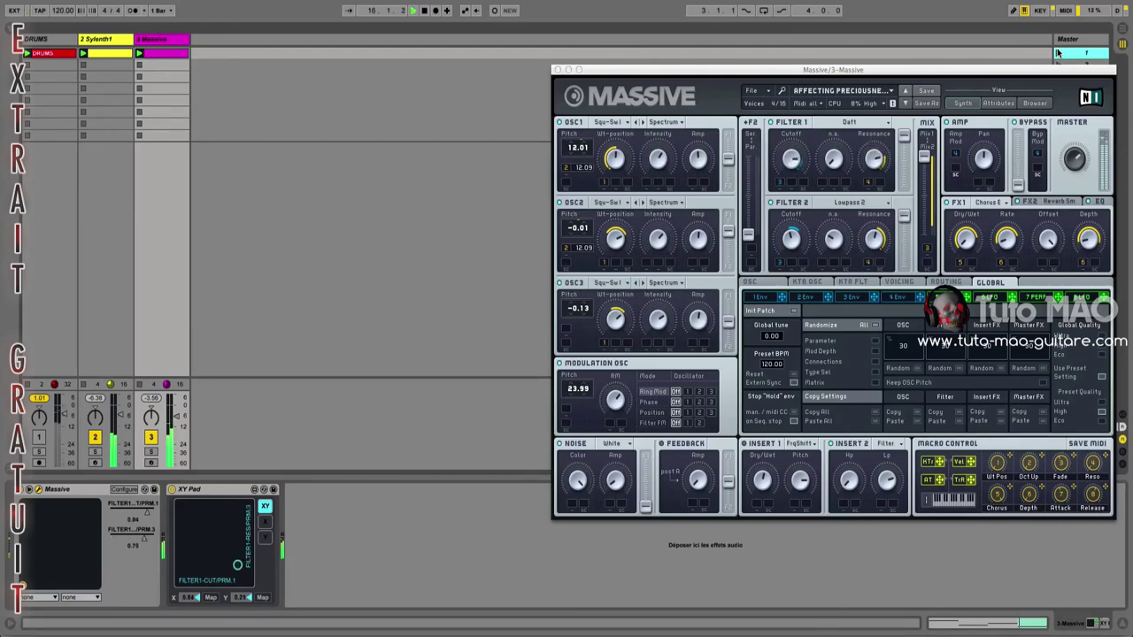
pyautogui.press('space')
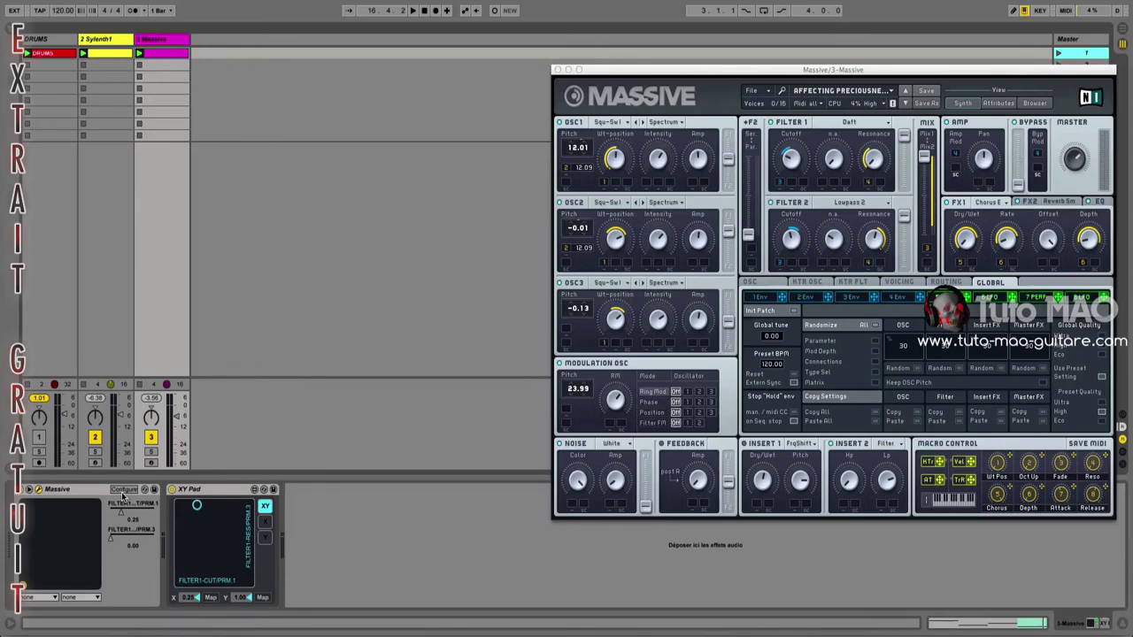
# - Select the XY Pad device, and switch to the Sylenth1 track to view its MultiMap device
pyautogui.click(213, 491)
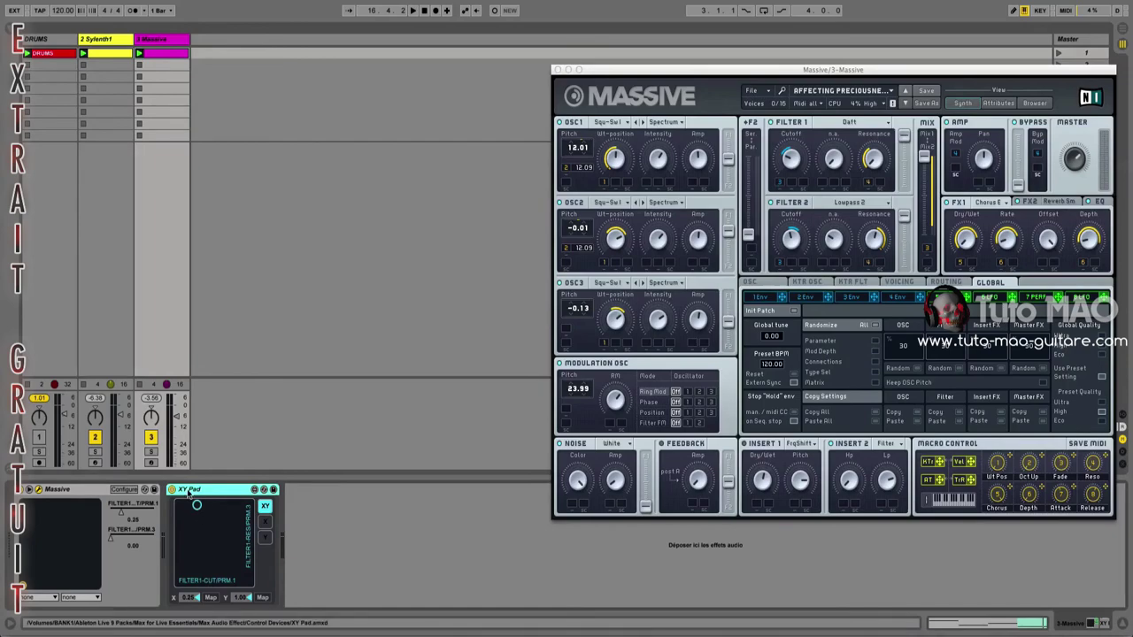
pyautogui.click(113, 41)
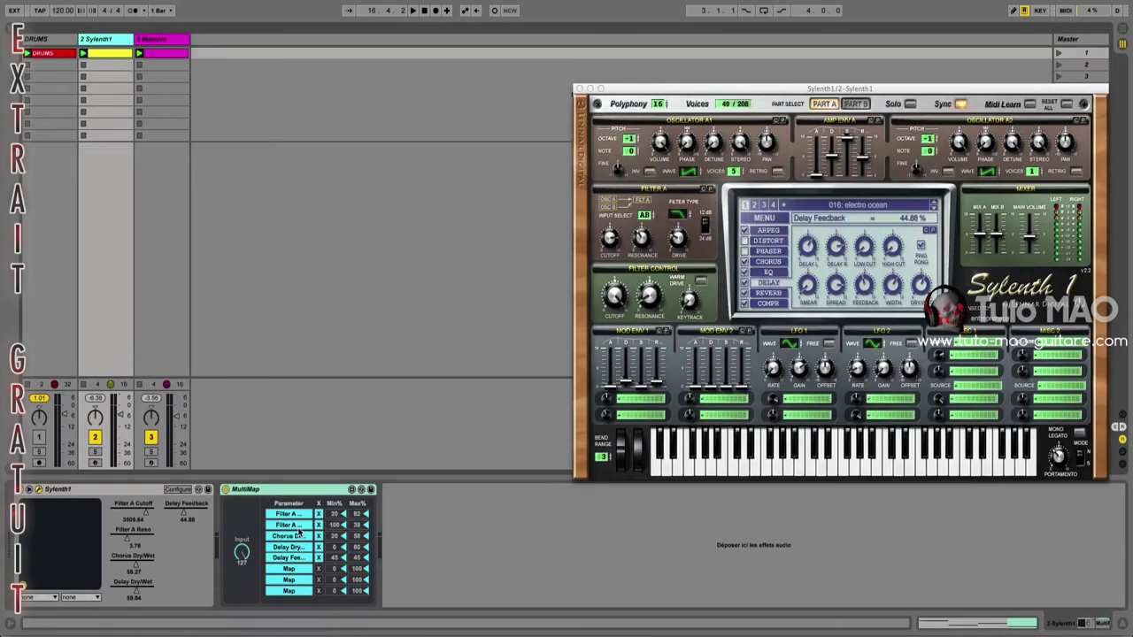